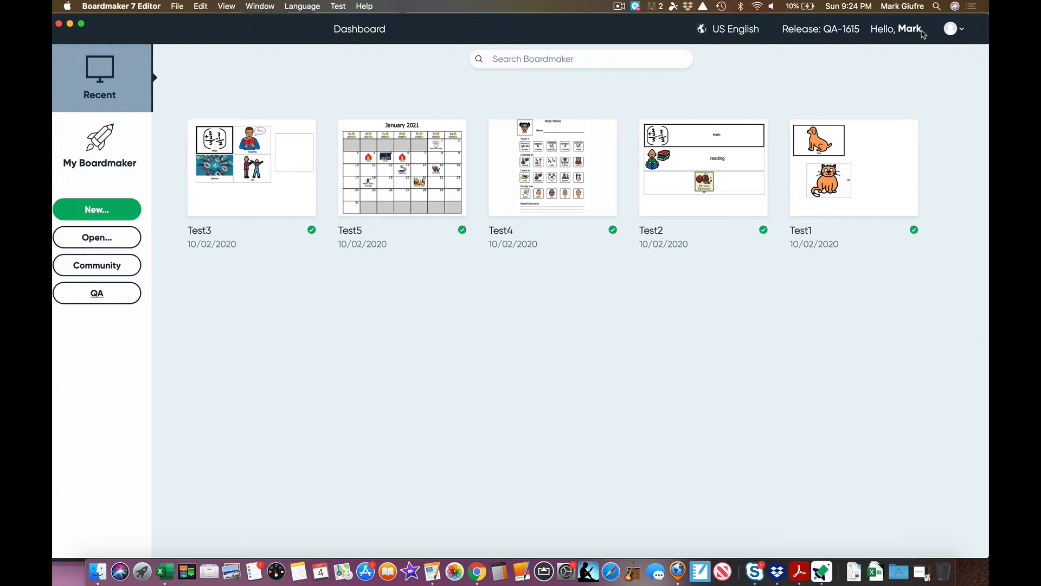
{"action": "left_click", "coordinate": [325, 24]}
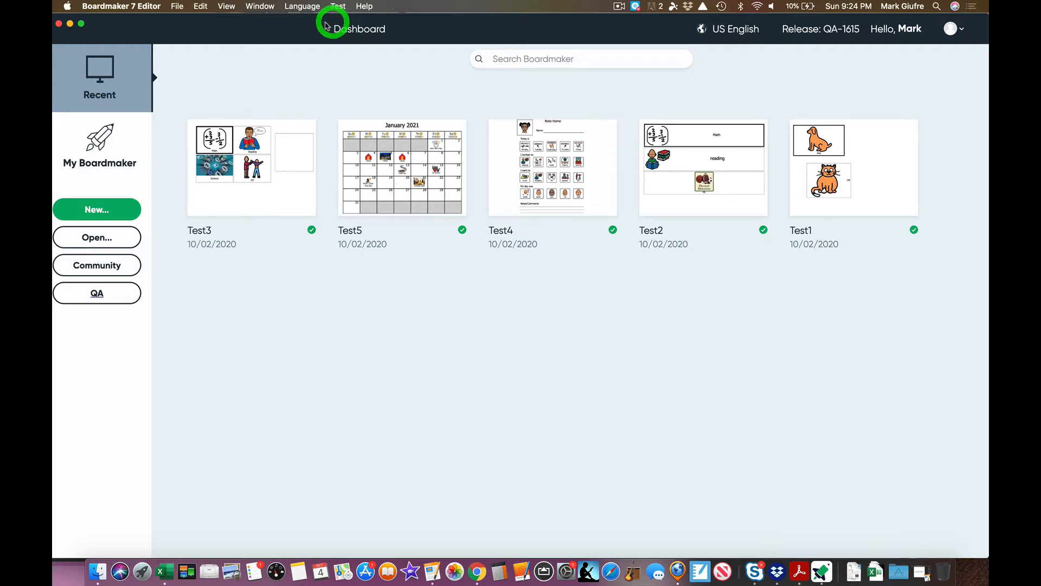
{"action": "left_click_drag", "start_coordinate": [325, 24], "coordinate": [322, 21]}
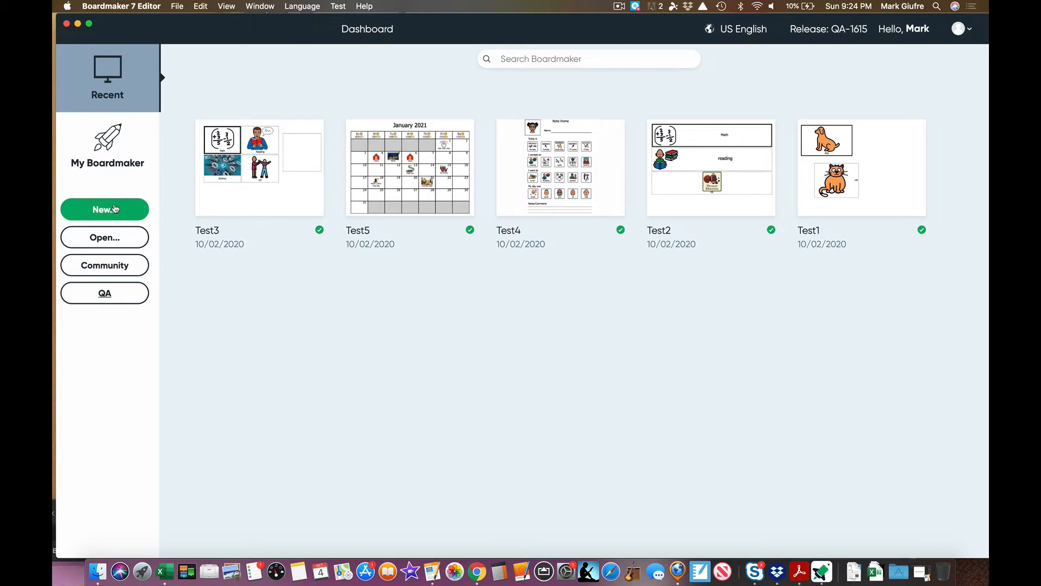
Start a new activity and look through the Printable and Interactive template categories, ending on the Interactive ones
{"action": "left_click", "coordinate": [115, 209]}
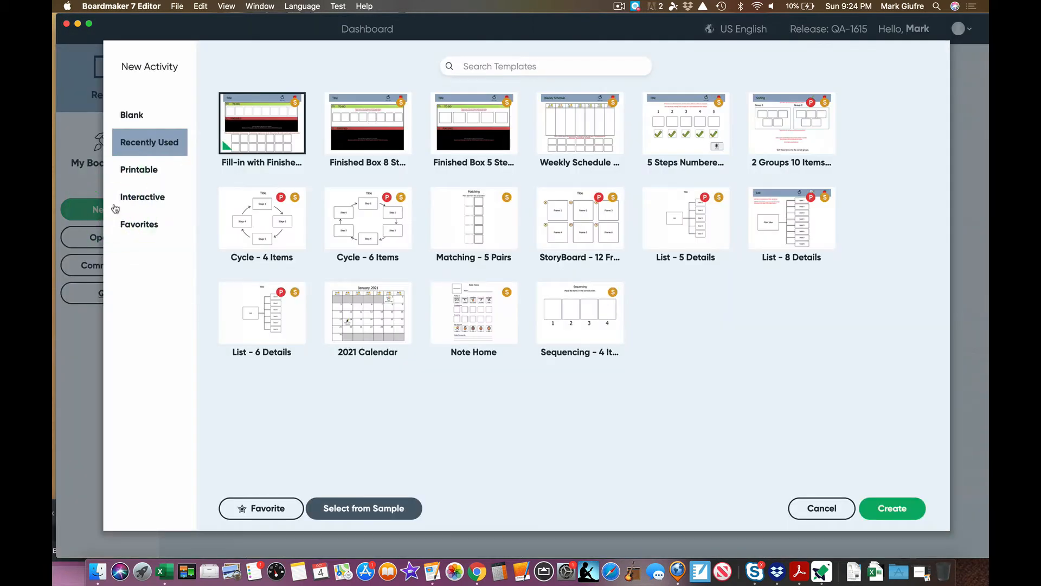
{"action": "left_click", "coordinate": [165, 200]}
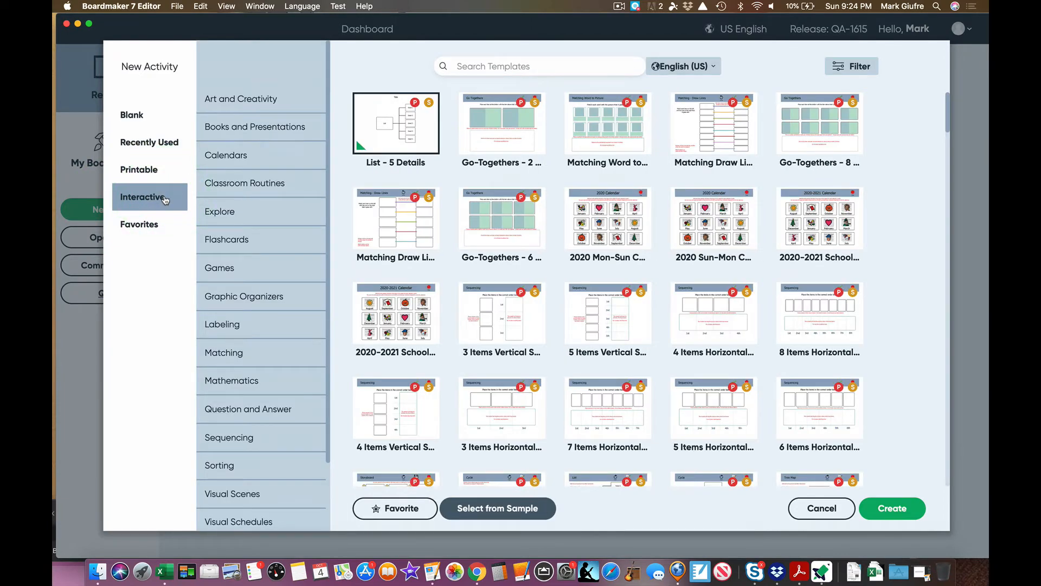
{"action": "left_click", "coordinate": [160, 173]}
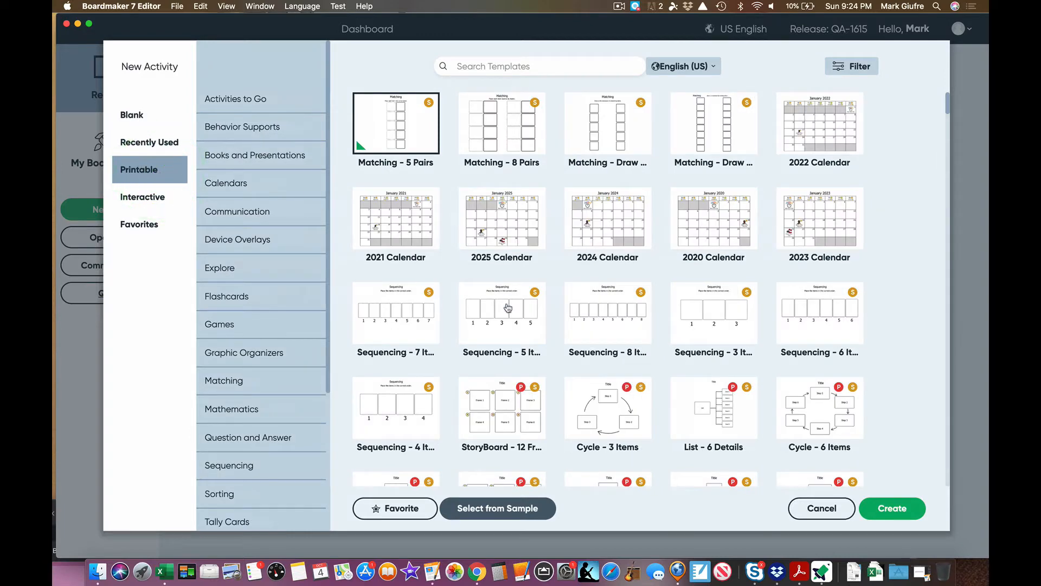
{"action": "left_click", "coordinate": [164, 193]}
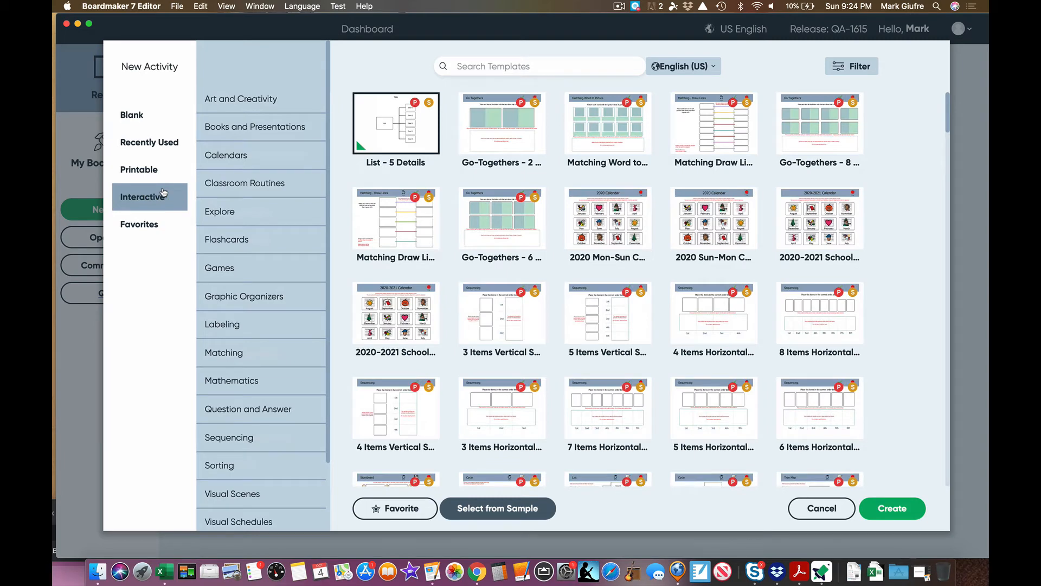
{"action": "scroll", "coordinate": [232, 192], "scroll_direction": "down", "scroll_amount": 3}
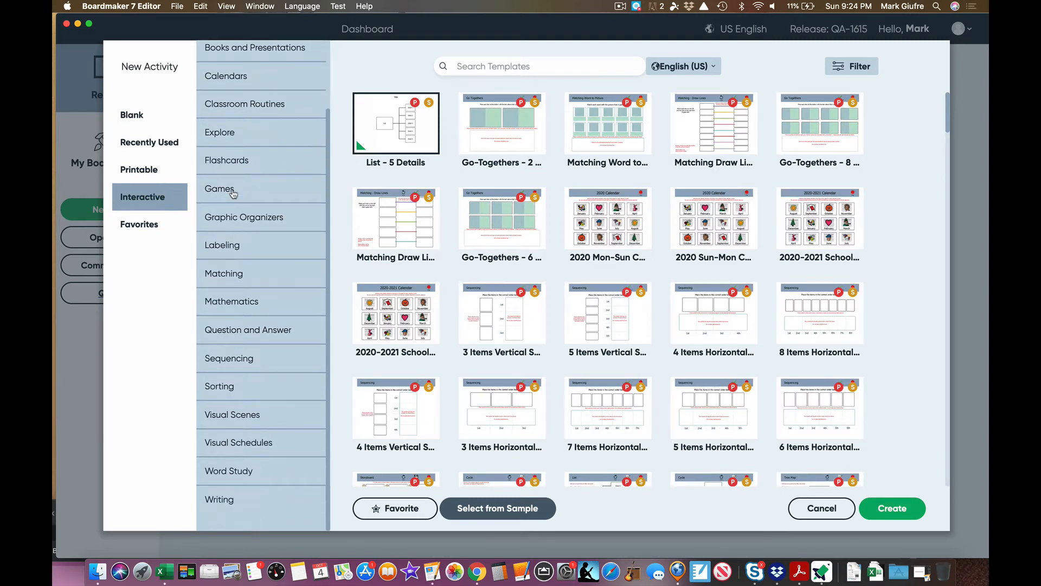
{"action": "scroll", "coordinate": [233, 196], "scroll_direction": "up", "scroll_amount": 3}
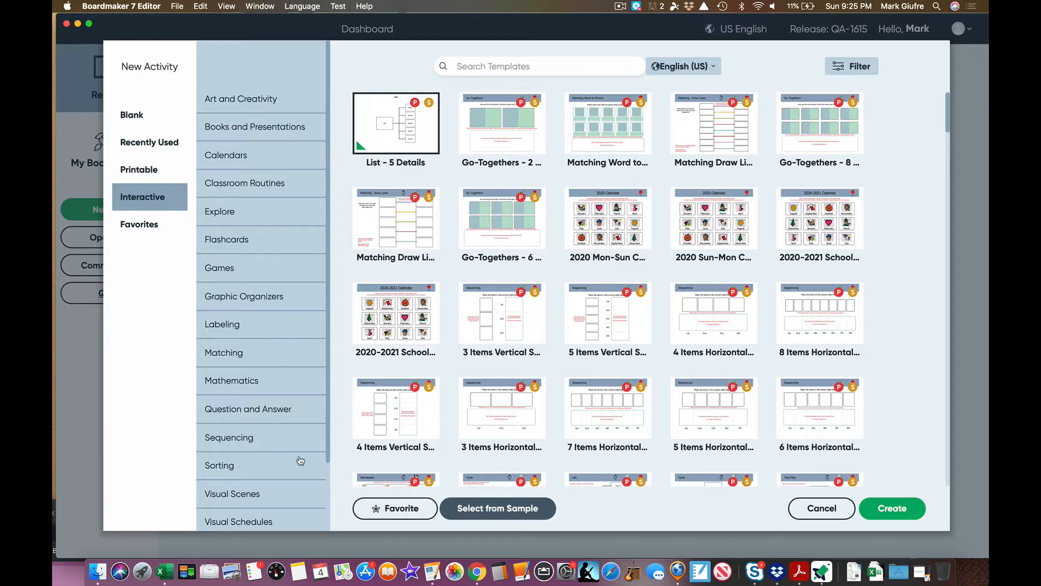
Create the activity from the sample of the eight-box Fill-in with Finished template in the horizontal Visual Schedules
{"action": "left_click", "coordinate": [286, 521]}
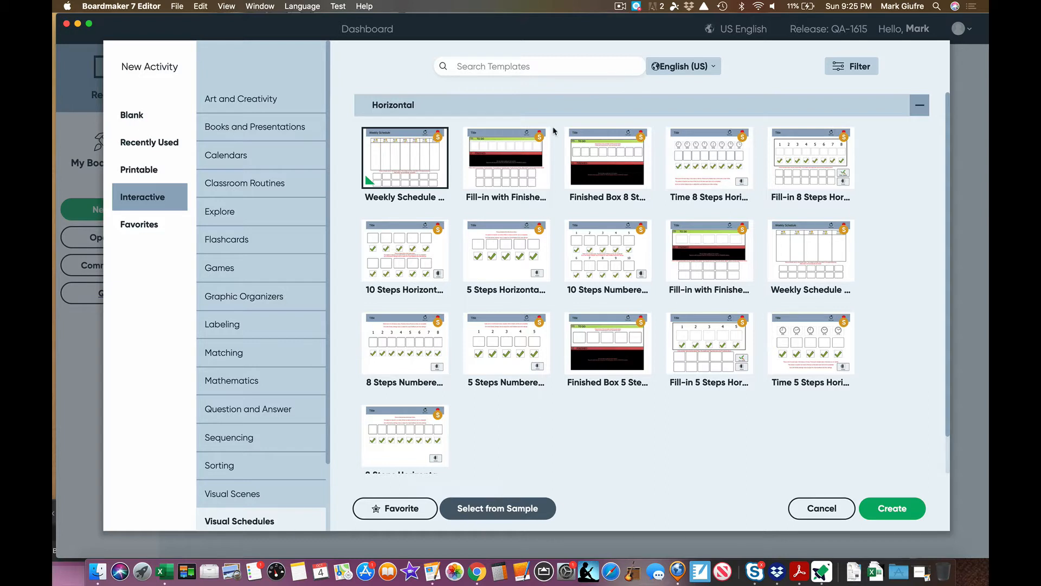
{"action": "left_click", "coordinate": [523, 151]}
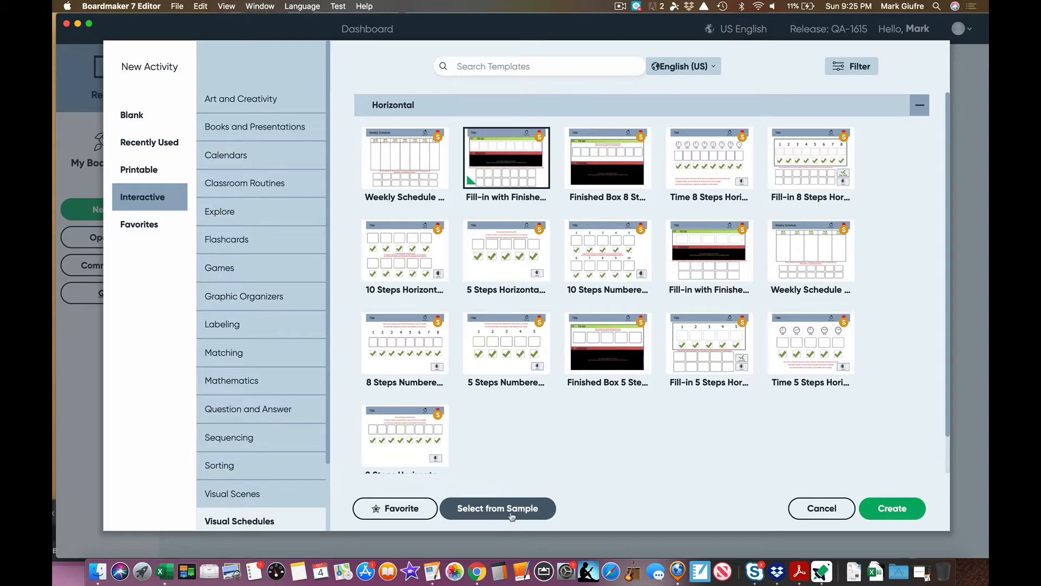
{"action": "left_click", "coordinate": [512, 510]}
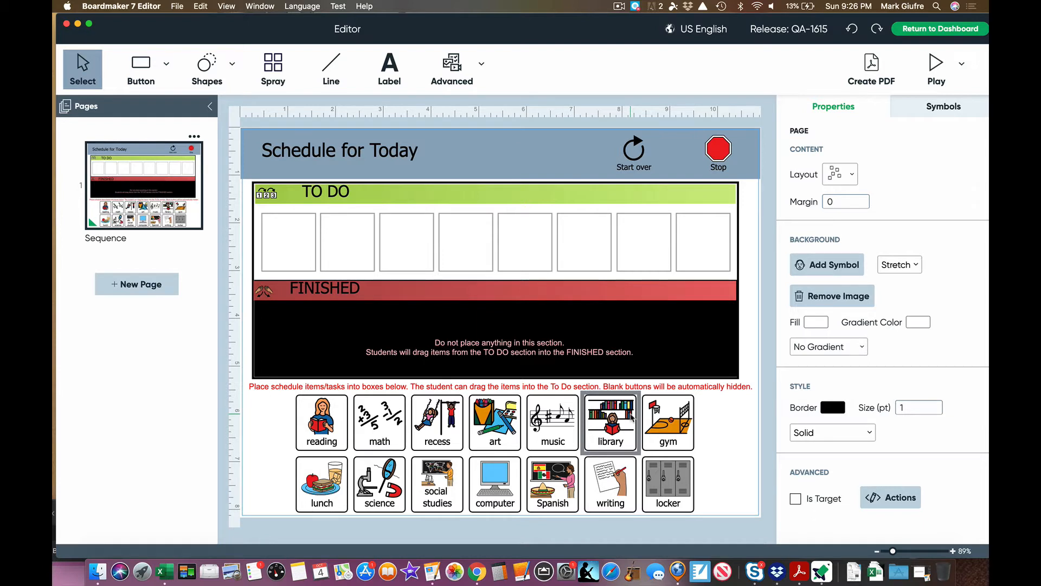
Relabel the Spanish button as French and give it the second French symbol, the teacher at a board
{"action": "left_click", "coordinate": [558, 501]}
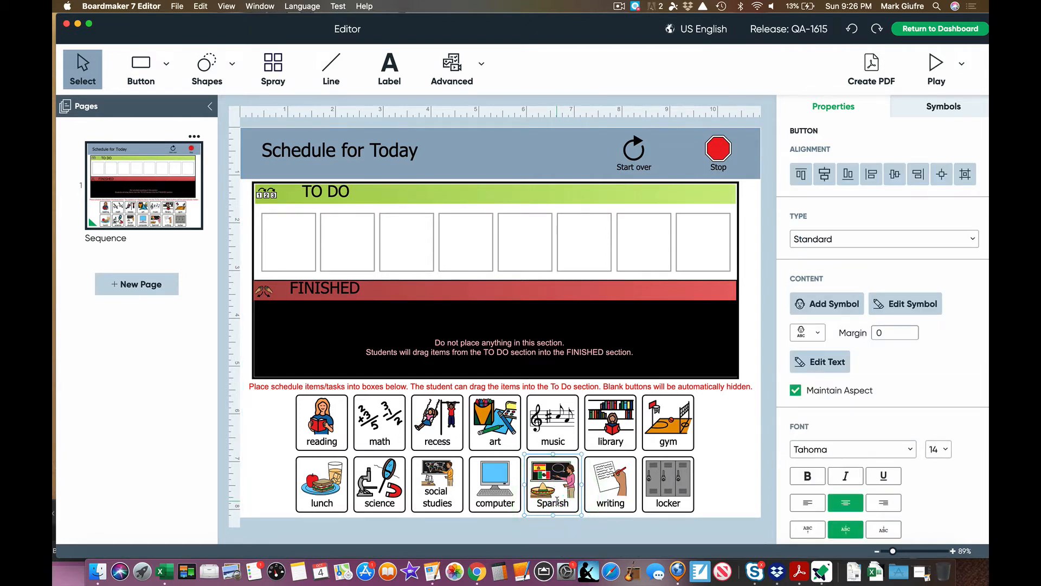
{"action": "double_click", "coordinate": [557, 501]}
{"action": "type", "text": "Fr"}
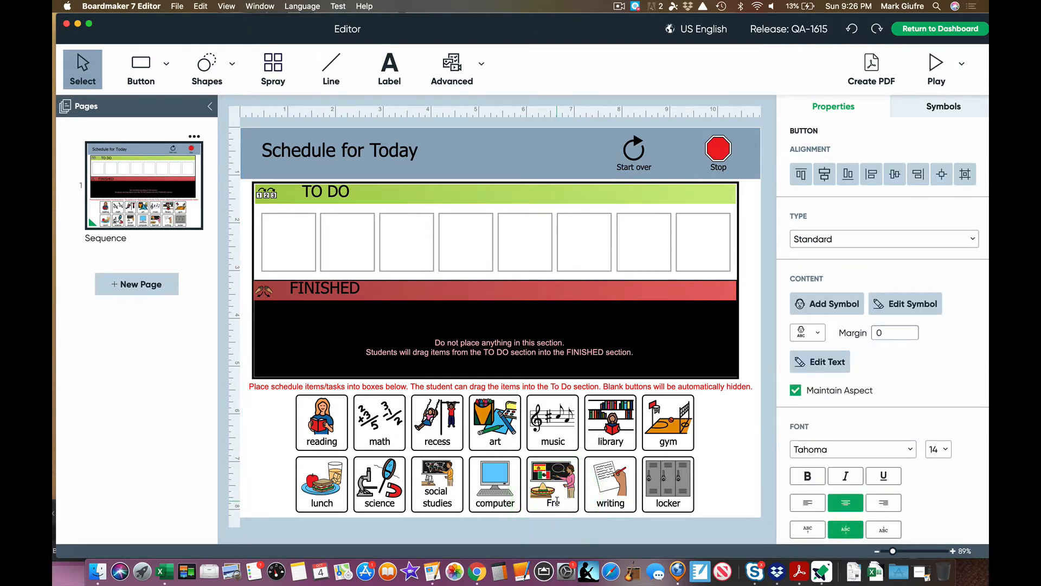
{"action": "type", "text": "ench"}
{"action": "key", "text": "Return"}
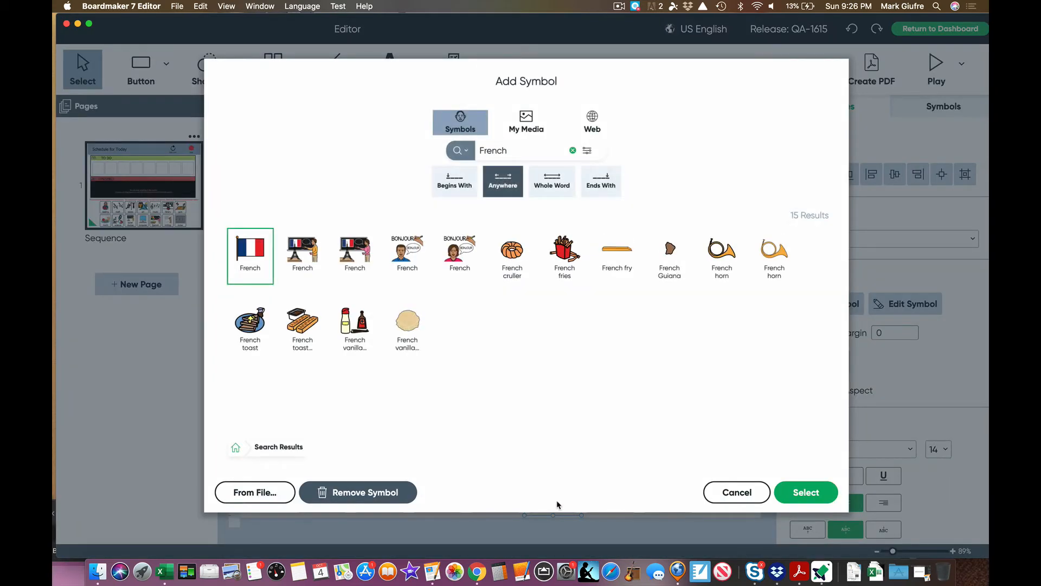
{"action": "left_click", "coordinate": [288, 262]}
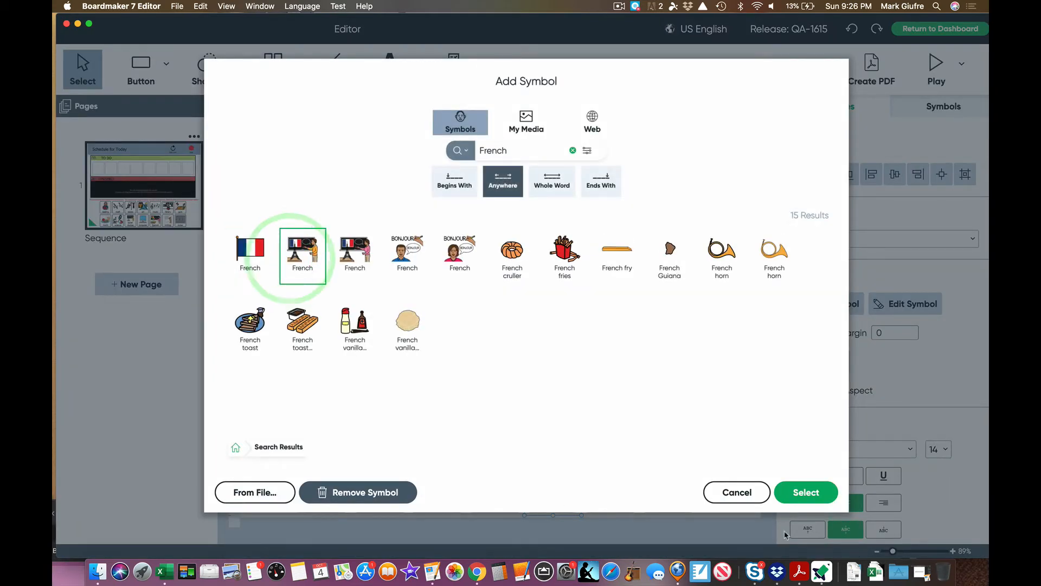
{"action": "left_click", "coordinate": [806, 492]}
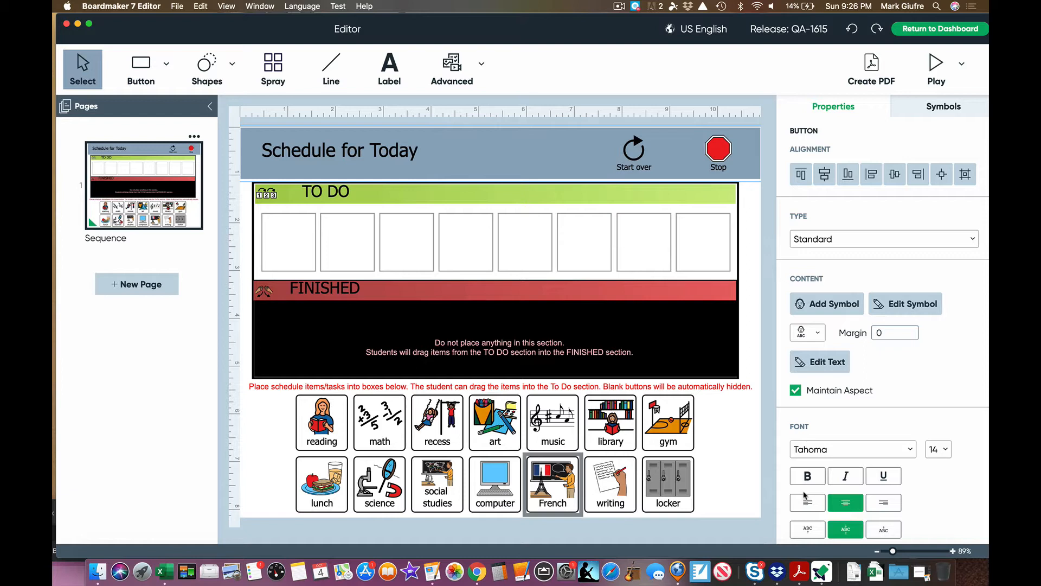
Relabel the music button as Quiet Time and replace its picture with the first quiet time symbol
{"action": "left_click", "coordinate": [557, 442]}
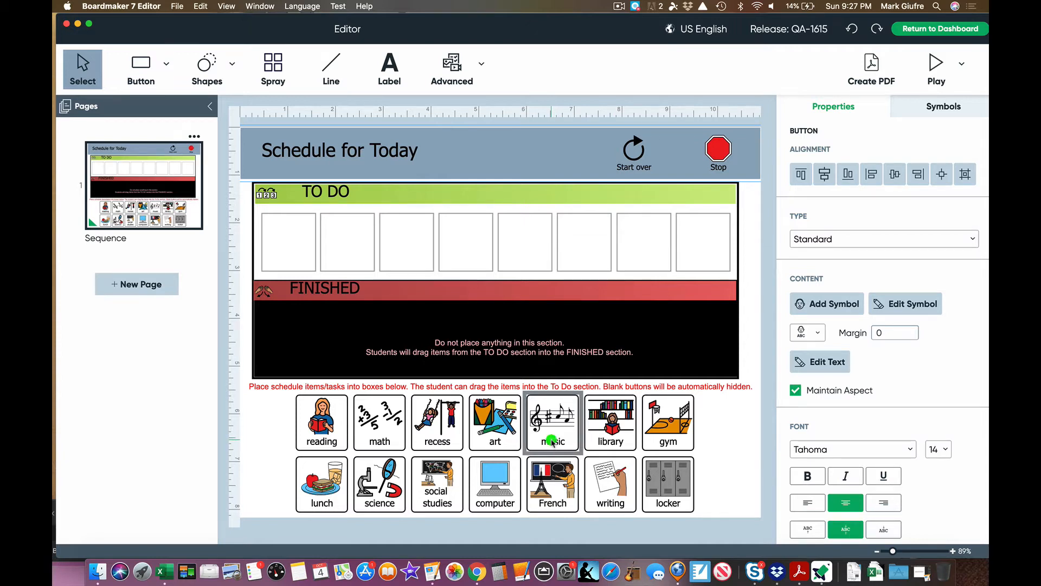
{"action": "left_click", "coordinate": [551, 440]}
{"action": "double_click", "coordinate": [552, 440]}
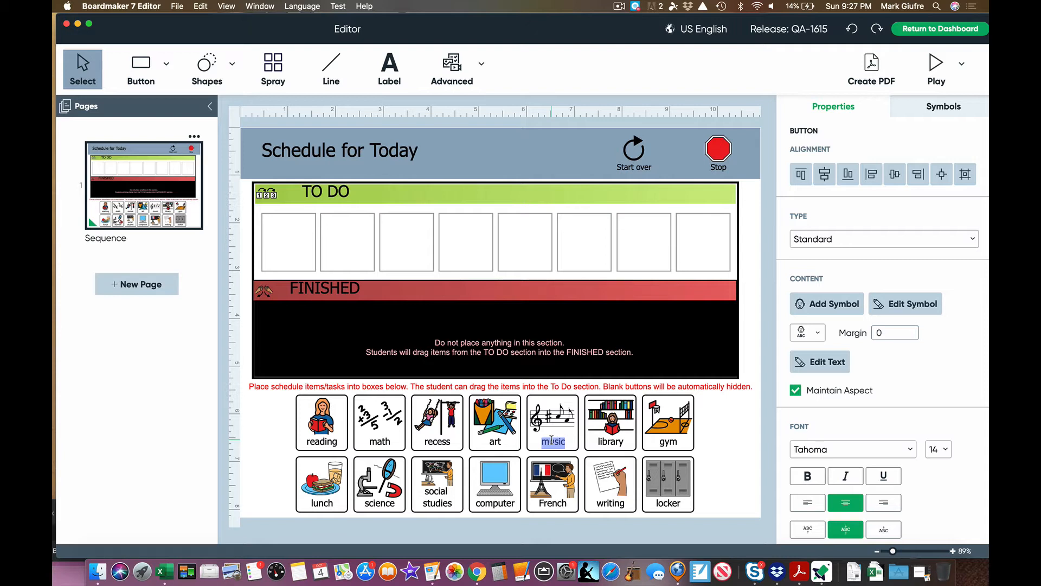
{"action": "type", "text": "Quiet Time"}
{"action": "key", "text": "Return"}
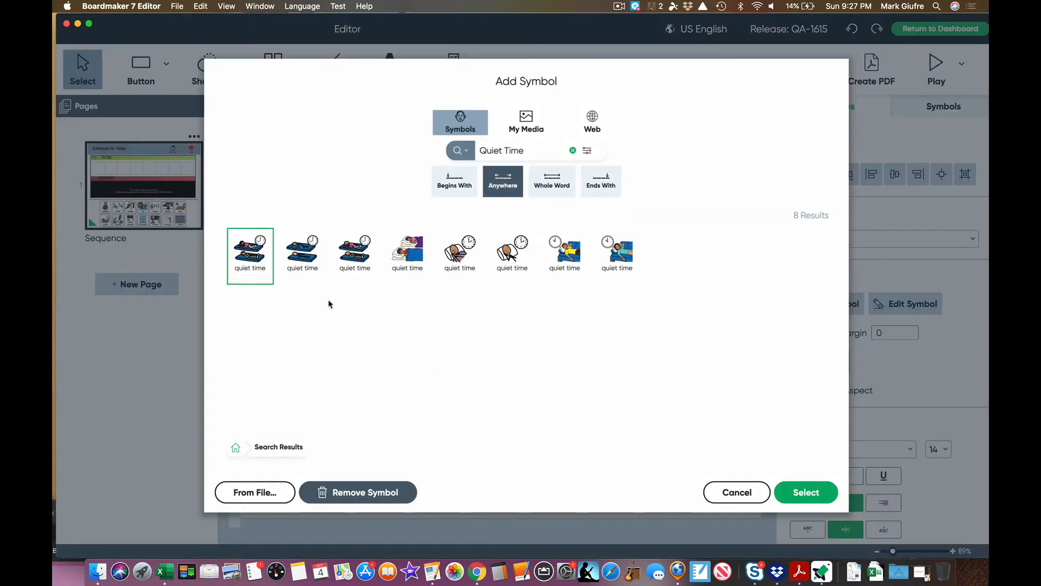
{"action": "left_click", "coordinate": [819, 486]}
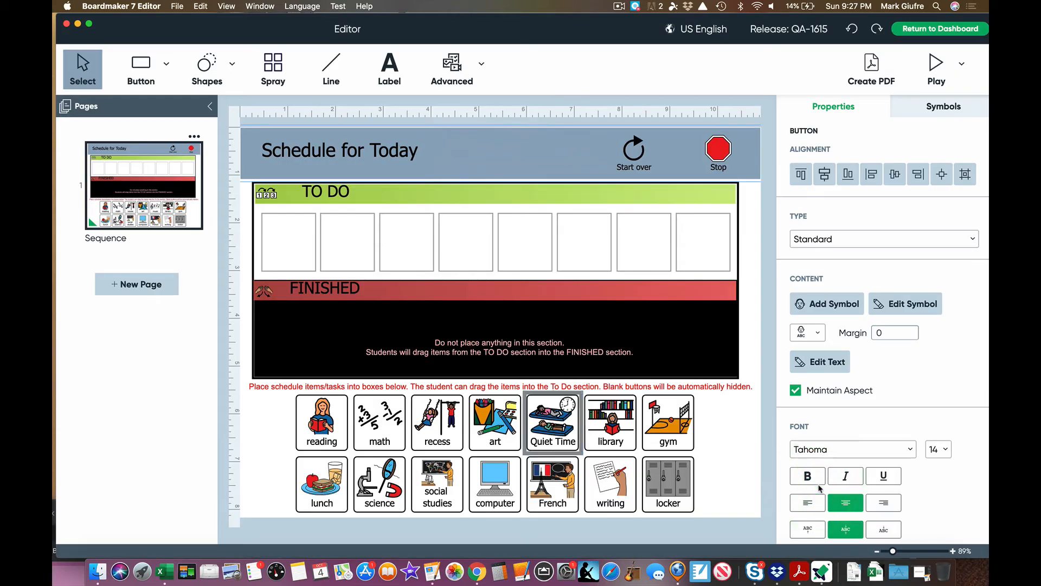
{"action": "left_click", "coordinate": [755, 463]}
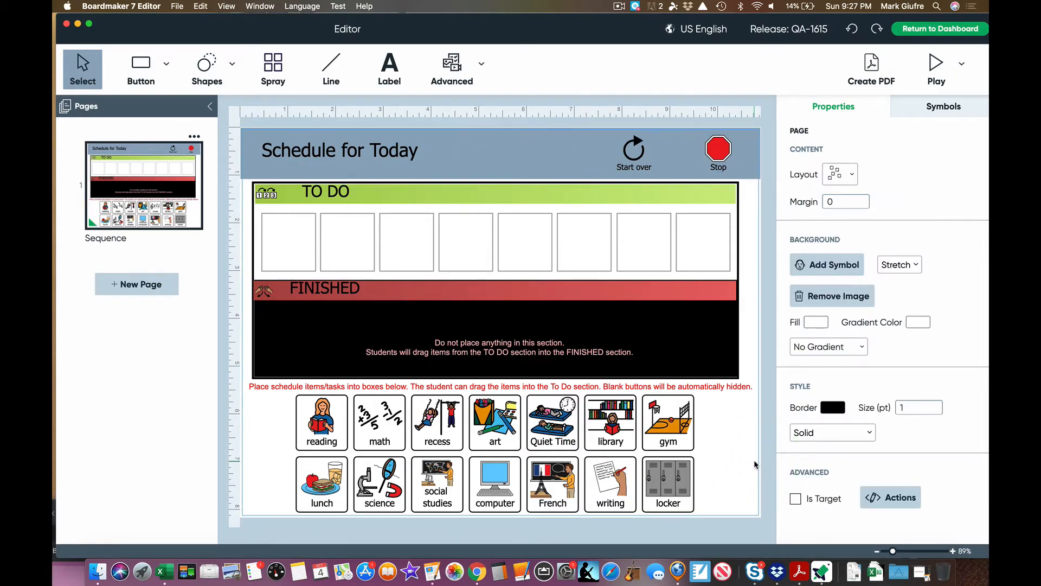
Save the activity under the file name Test6 in the default folder
{"action": "left_click", "coordinate": [178, 6]}
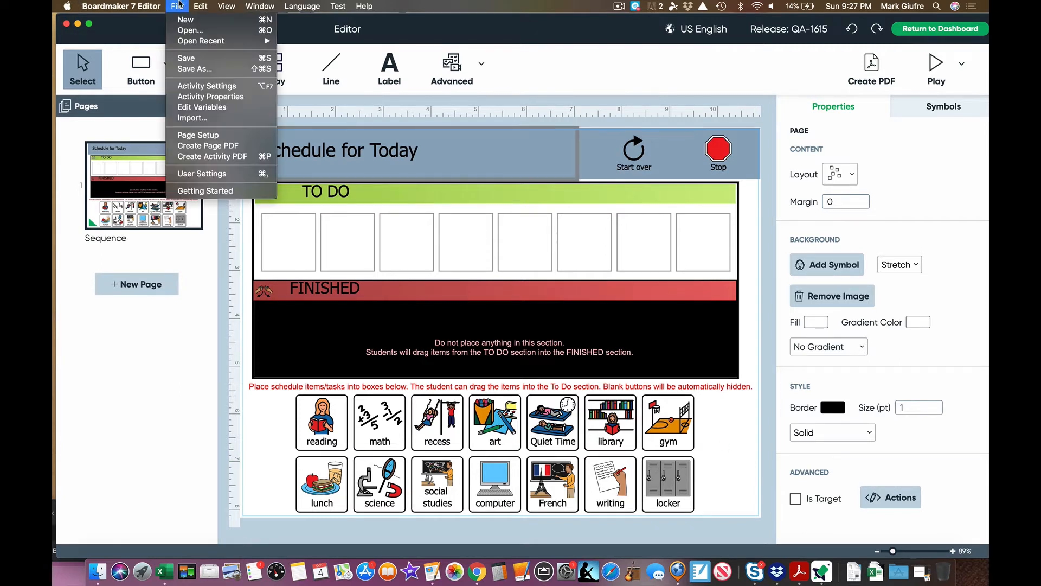
{"action": "left_click", "coordinate": [212, 71]}
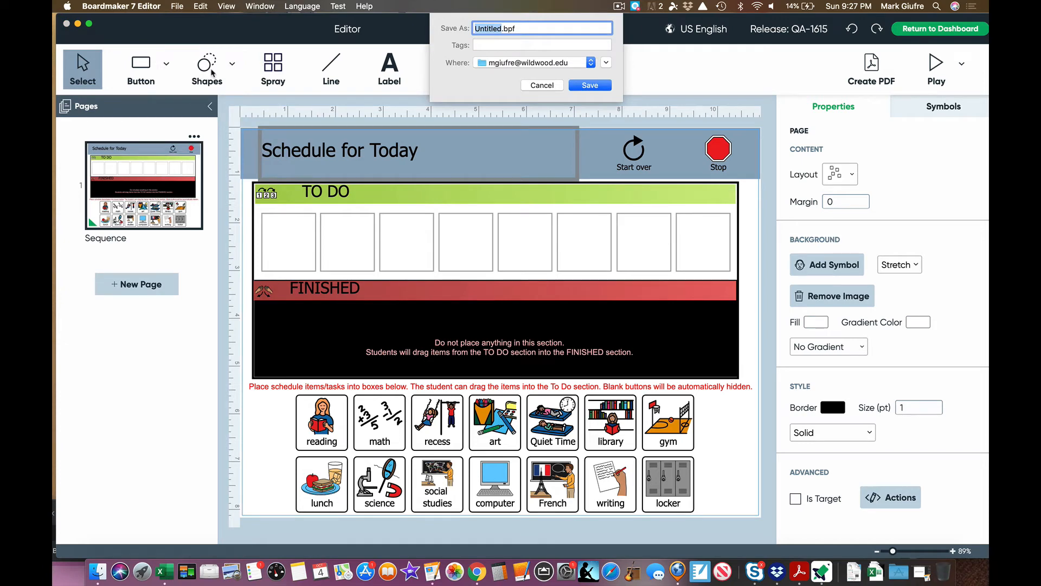
{"action": "type", "text": "Test6"}
{"action": "left_click", "coordinate": [583, 85]}
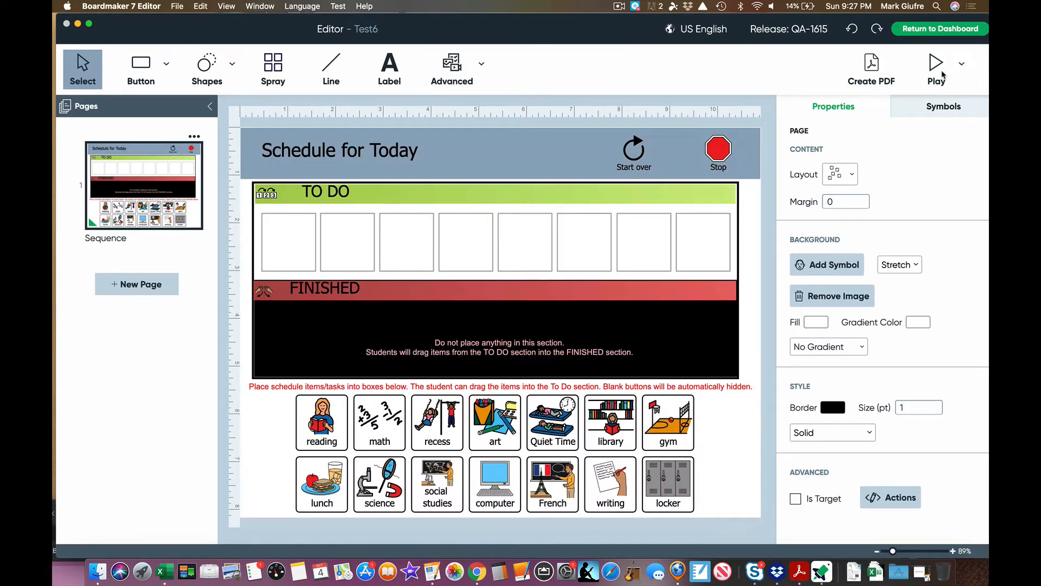
Play the activity and fill the TO DO row in order with reading, math, art, Quiet Time, library, gym, recess and locker
{"action": "left_click", "coordinate": [942, 74]}
{"action": "left_click", "coordinate": [942, 74]}
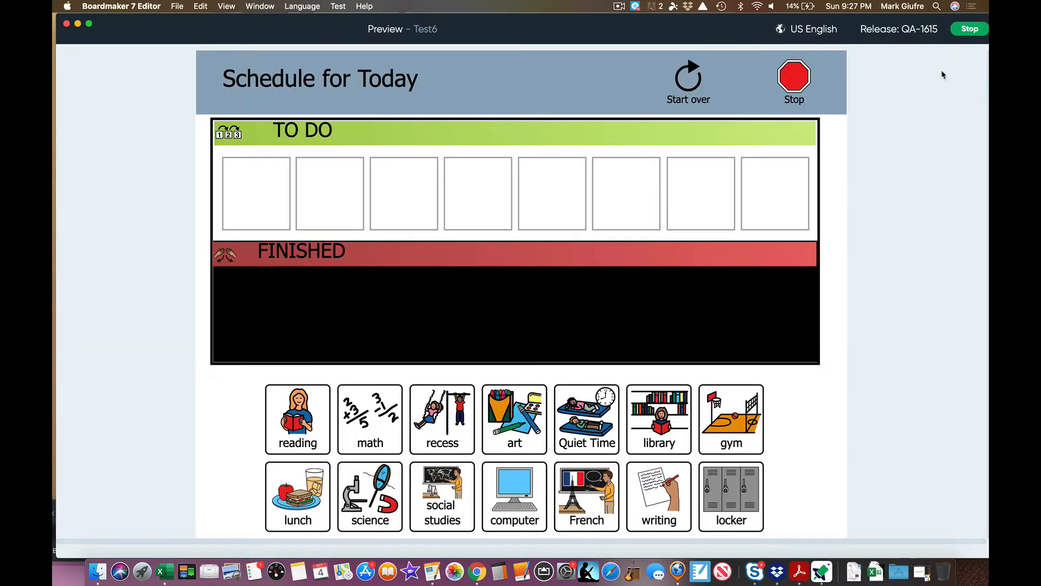
{"action": "left_click_drag", "start_coordinate": [298, 418], "coordinate": [271, 191]}
{"action": "left_click_drag", "start_coordinate": [371, 418], "coordinate": [330, 193]}
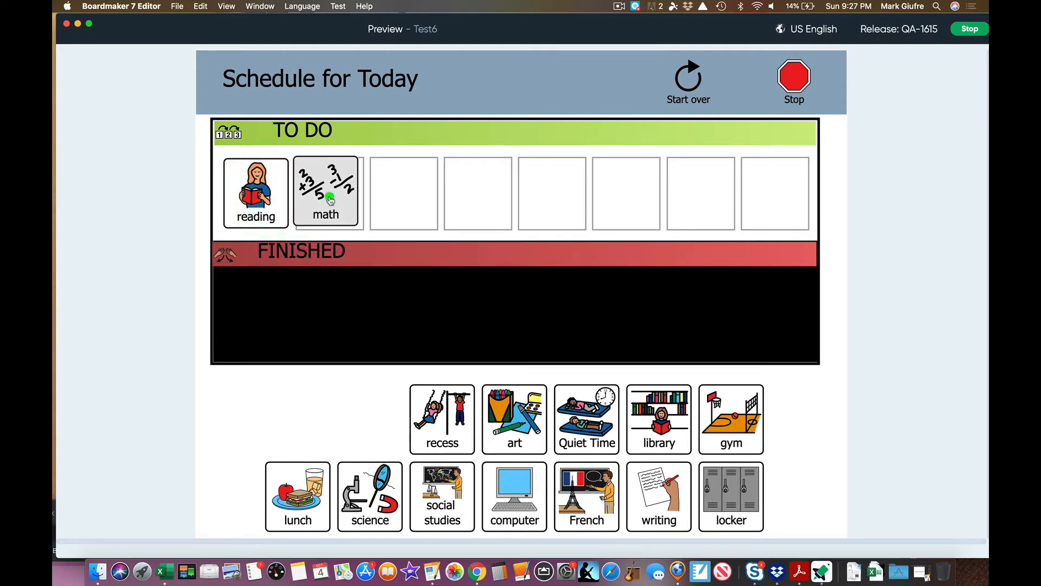
{"action": "left_click_drag", "start_coordinate": [535, 434], "coordinate": [417, 222]}
{"action": "left_click_drag", "start_coordinate": [591, 408], "coordinate": [477, 193]}
{"action": "left_click_drag", "start_coordinate": [640, 402], "coordinate": [552, 193]}
{"action": "left_click_drag", "start_coordinate": [732, 386], "coordinate": [626, 193]}
{"action": "left_click_drag", "start_coordinate": [443, 420], "coordinate": [698, 187]}
{"action": "left_click_drag", "start_coordinate": [731, 497], "coordinate": [768, 191]}
Move reading, math and art from the TO DO row into the FINISHED area, and stop the preview
{"action": "left_click_drag", "start_coordinate": [256, 193], "coordinate": [300, 313]}
{"action": "left_click_drag", "start_coordinate": [330, 193], "coordinate": [334, 308]}
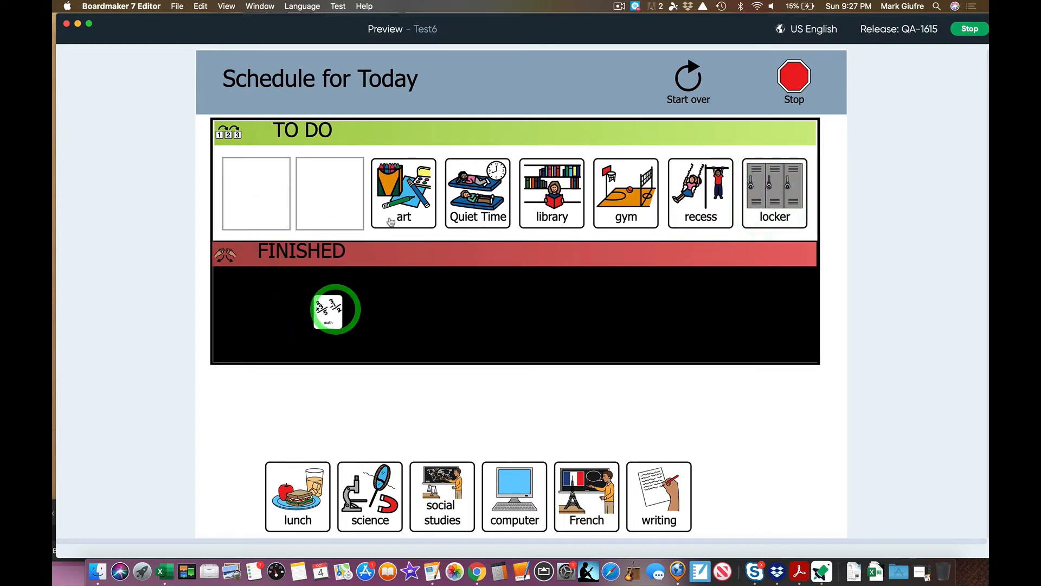
{"action": "left_click_drag", "start_coordinate": [394, 198], "coordinate": [428, 323]}
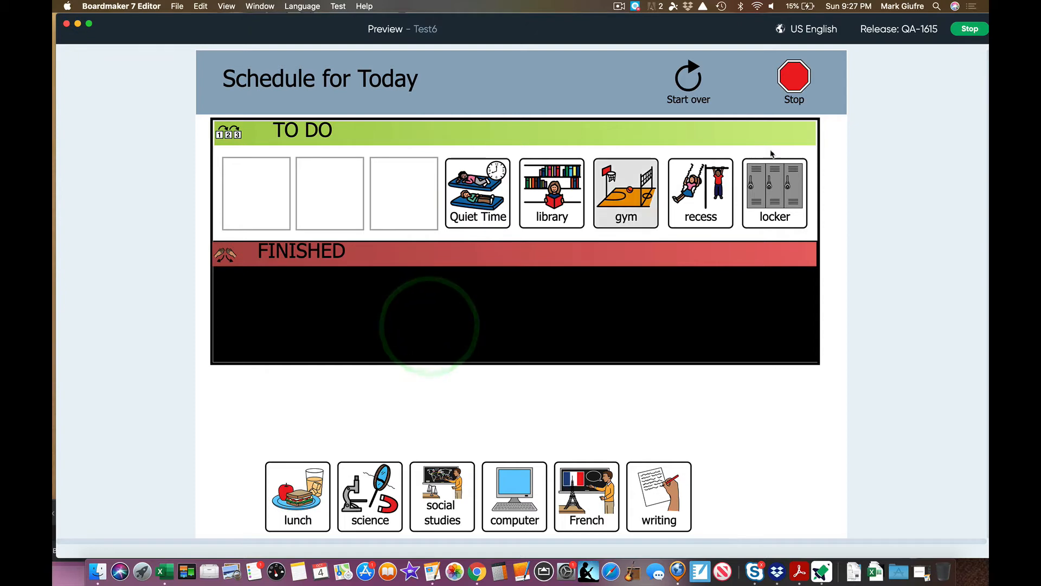
{"action": "left_click", "coordinate": [972, 30]}
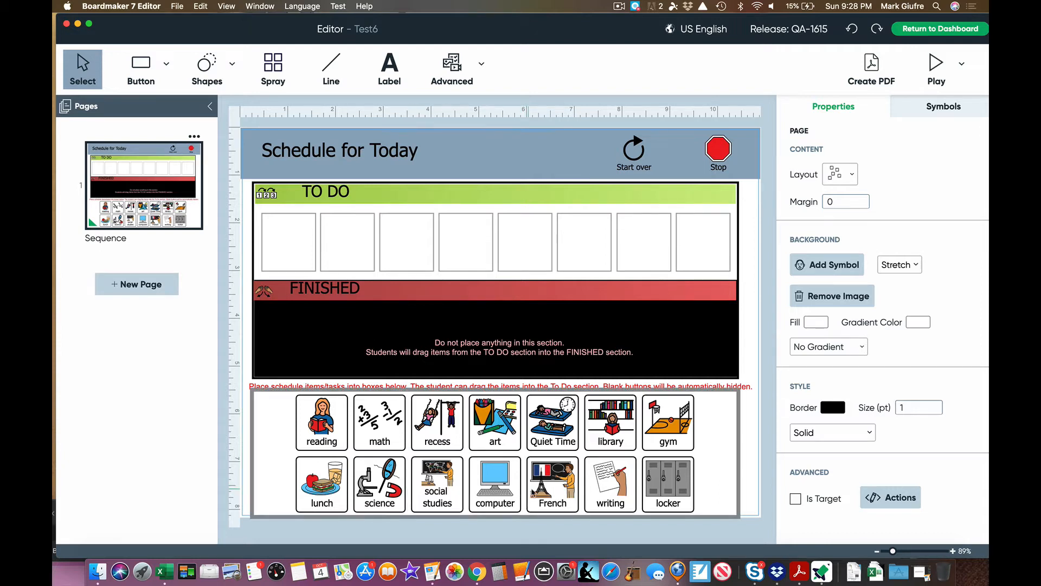
Relabel the French button as Spanish and replace its picture with the Spanish flag symbol
{"action": "left_click", "coordinate": [533, 489]}
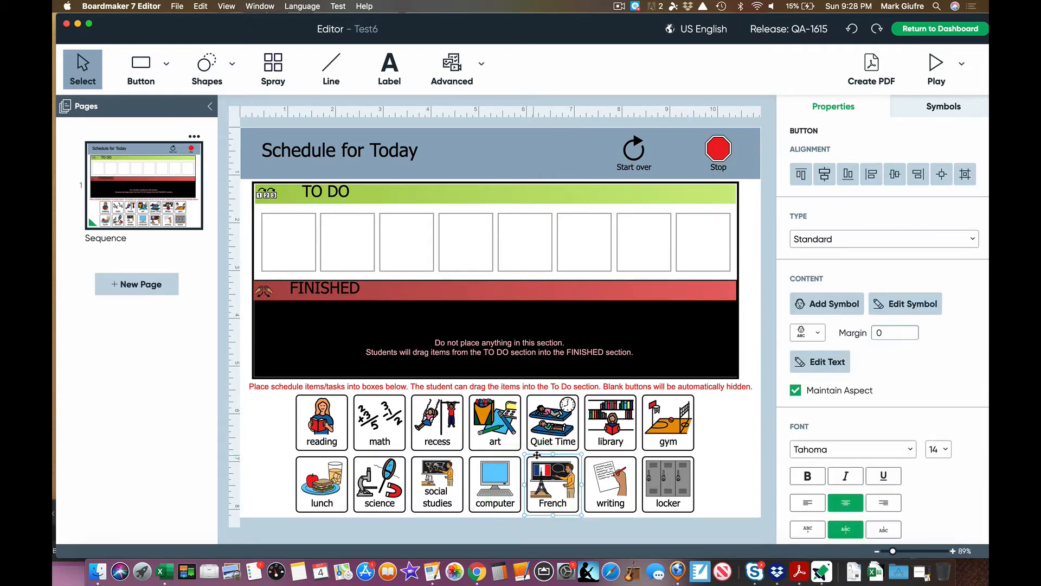
{"action": "double_click", "coordinate": [556, 504]}
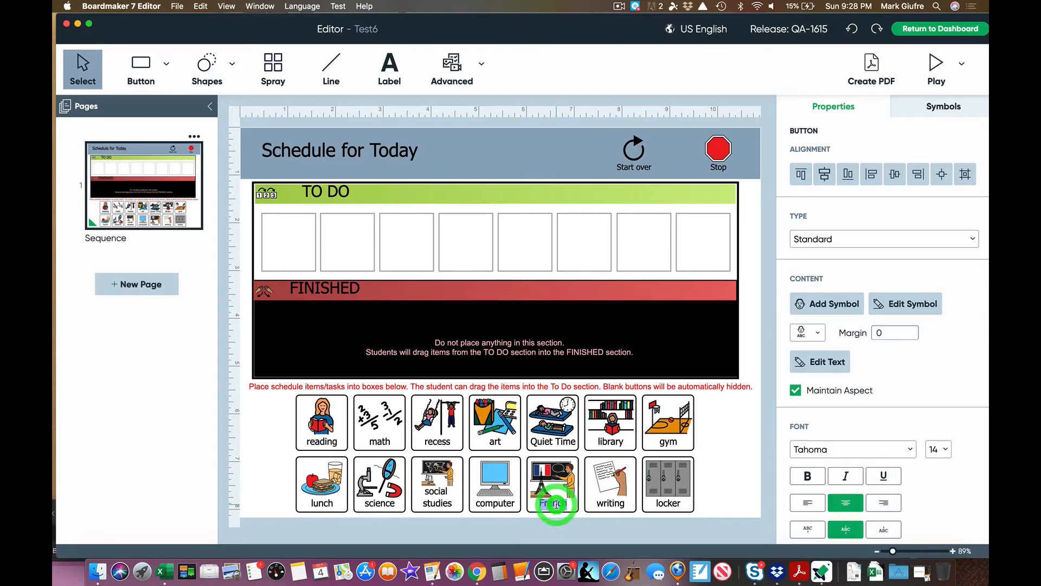
{"action": "type", "text": "Spanish"}
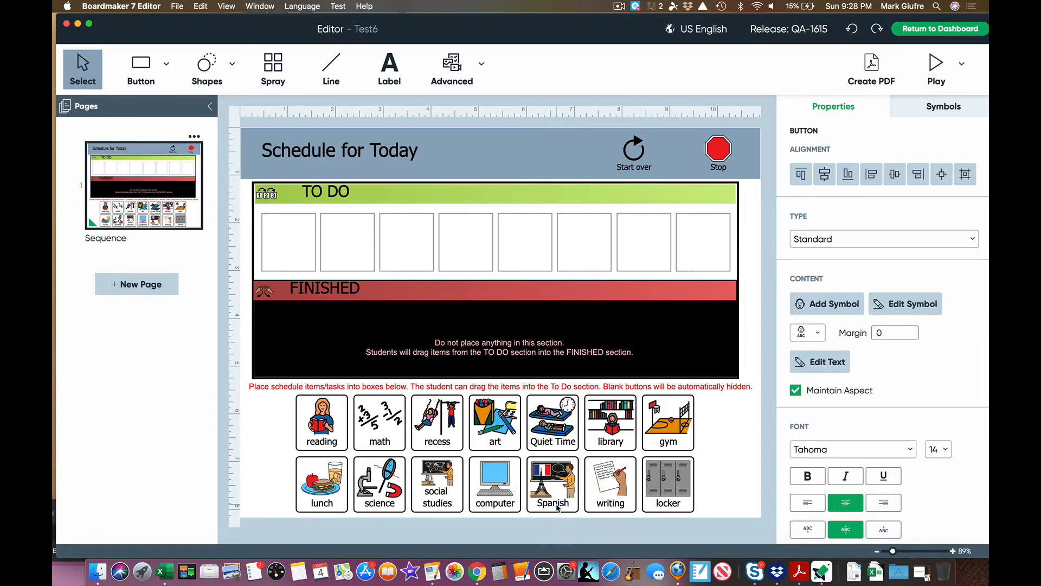
{"action": "key", "text": "Return"}
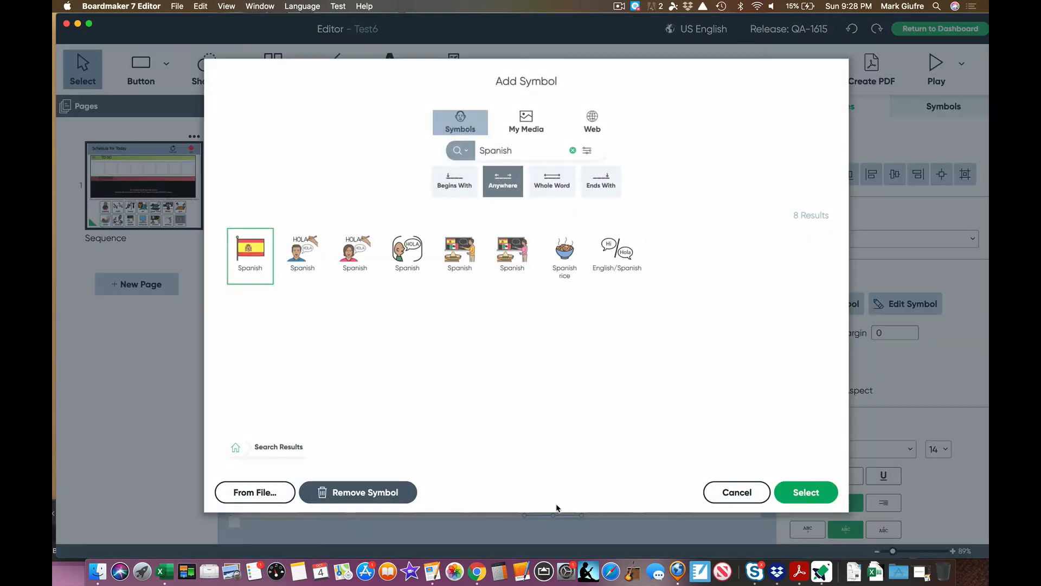
{"action": "left_click", "coordinate": [801, 498]}
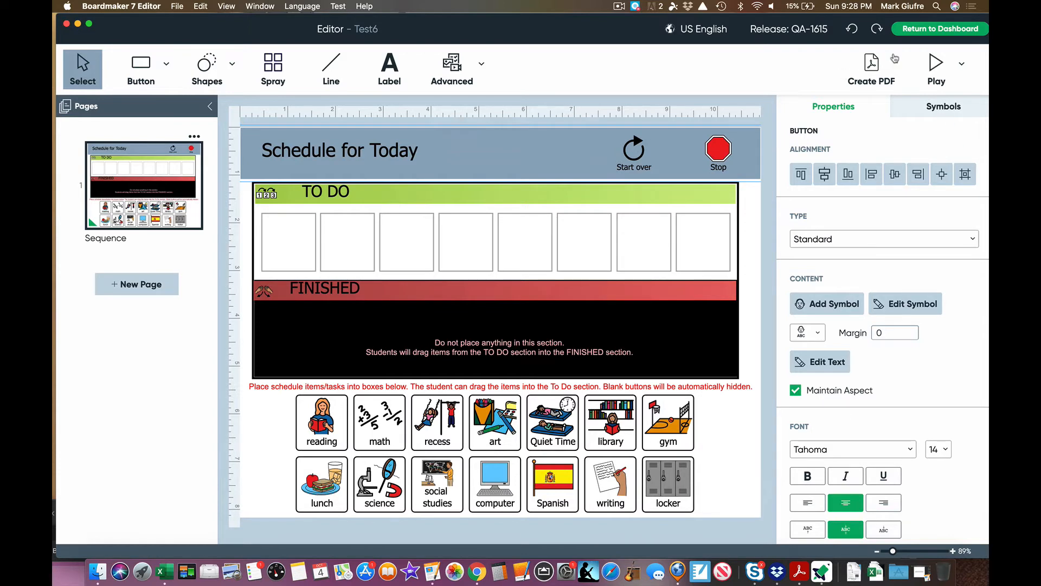
Return to the dashboard and save the changes to Test6
{"action": "left_click", "coordinate": [931, 34]}
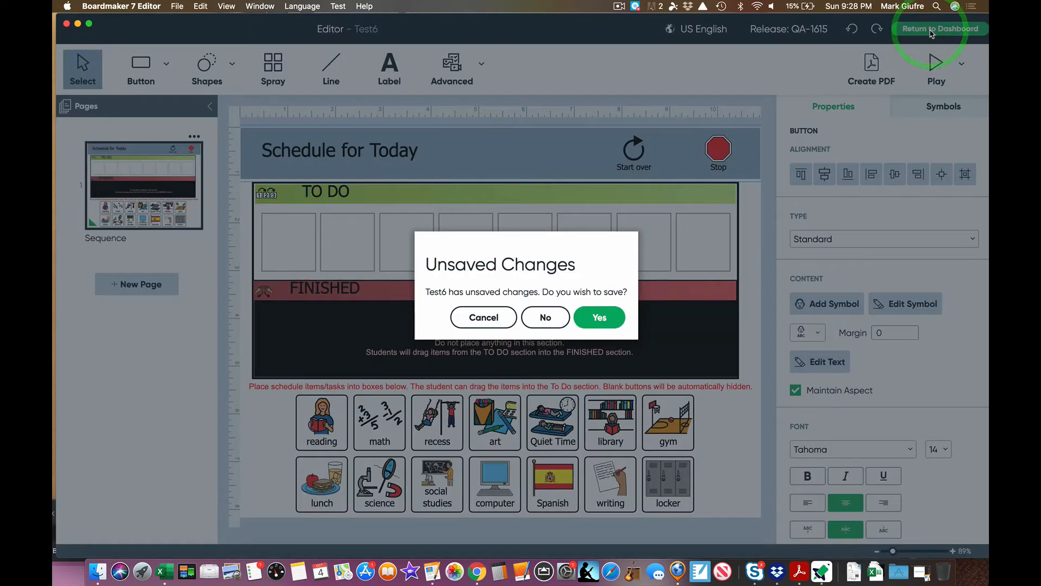
{"action": "left_click", "coordinate": [620, 321]}
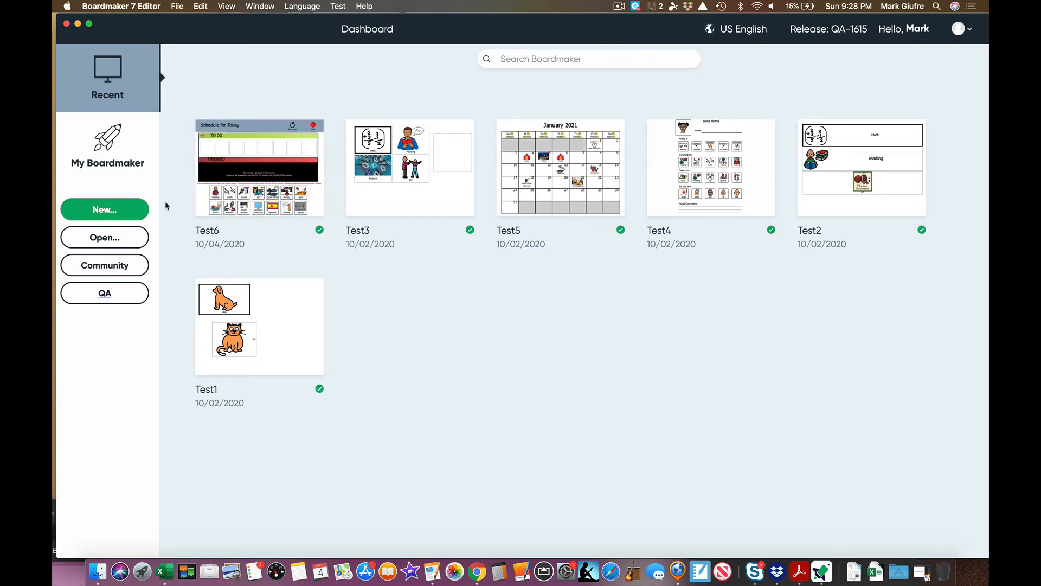
{"action": "left_click", "coordinate": [135, 210]}
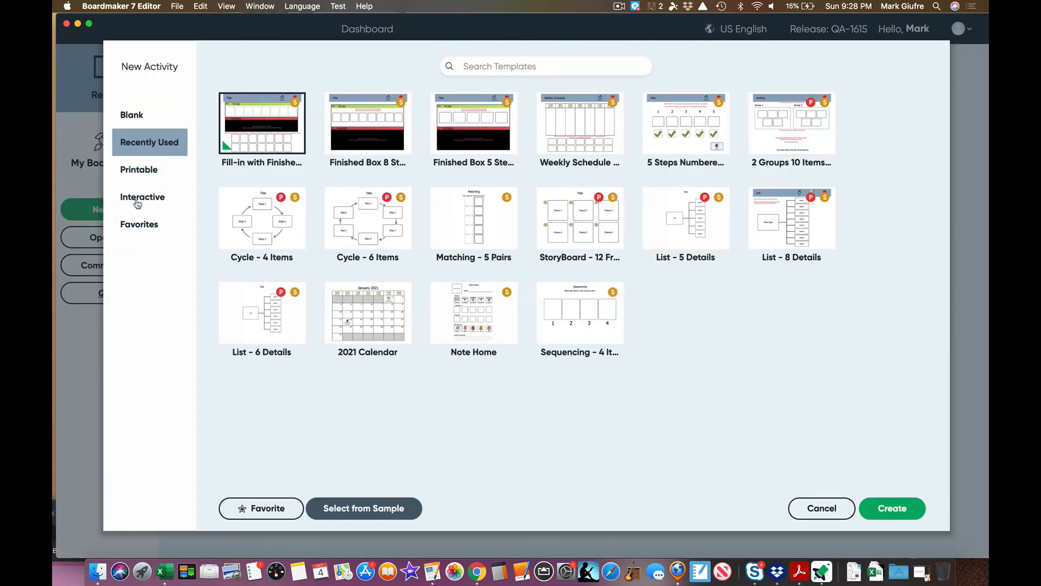
{"action": "left_click", "coordinate": [138, 201]}
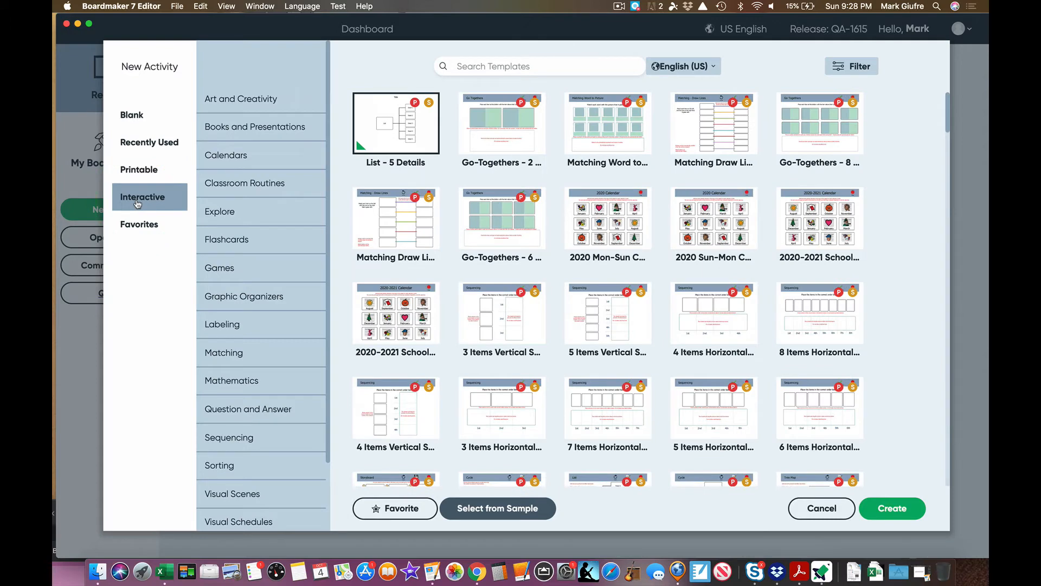
{"action": "left_click", "coordinate": [256, 519]}
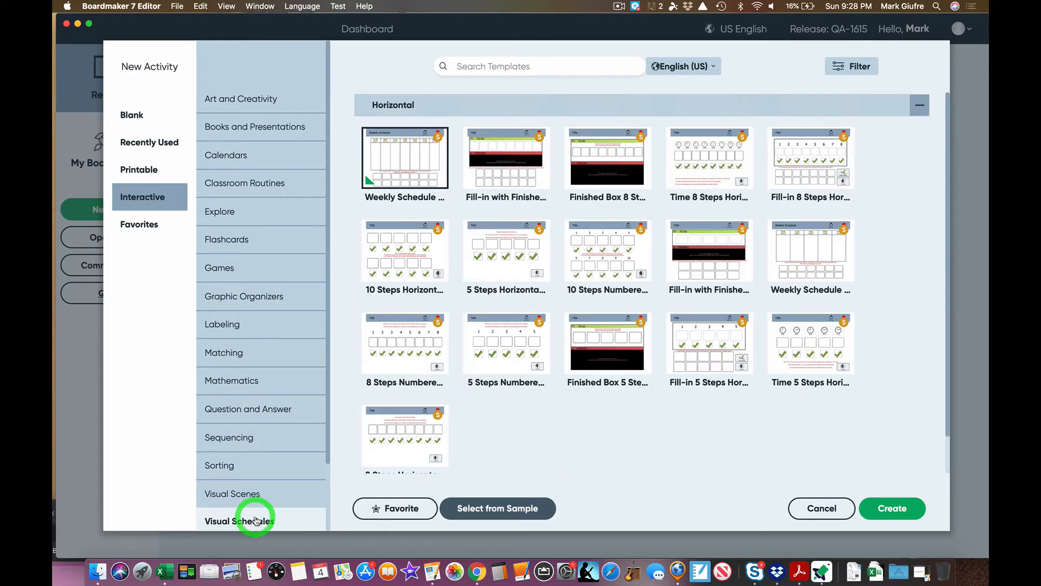
{"action": "left_click", "coordinate": [487, 169]}
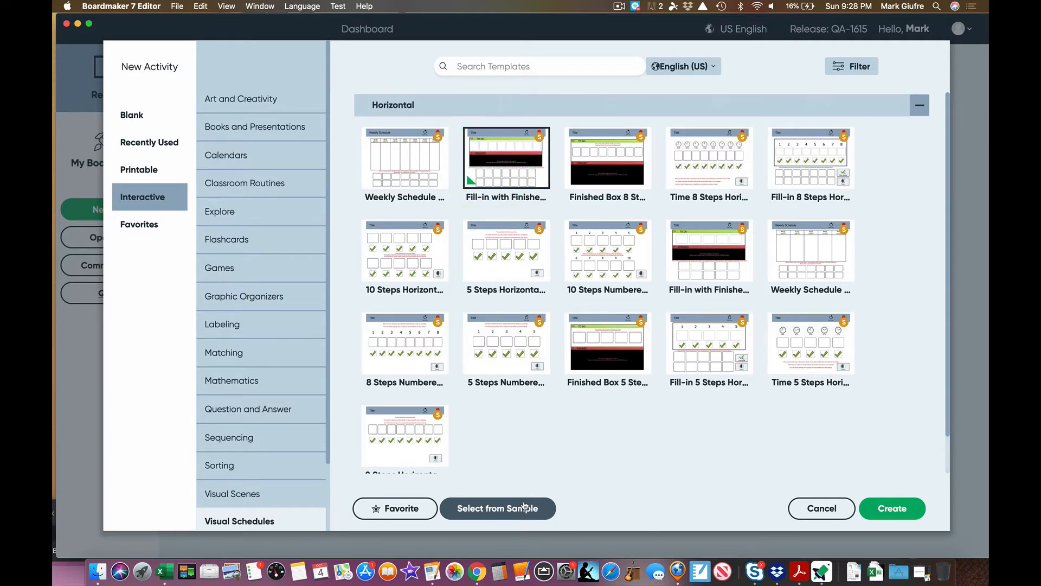
{"action": "left_click", "coordinate": [827, 504]}
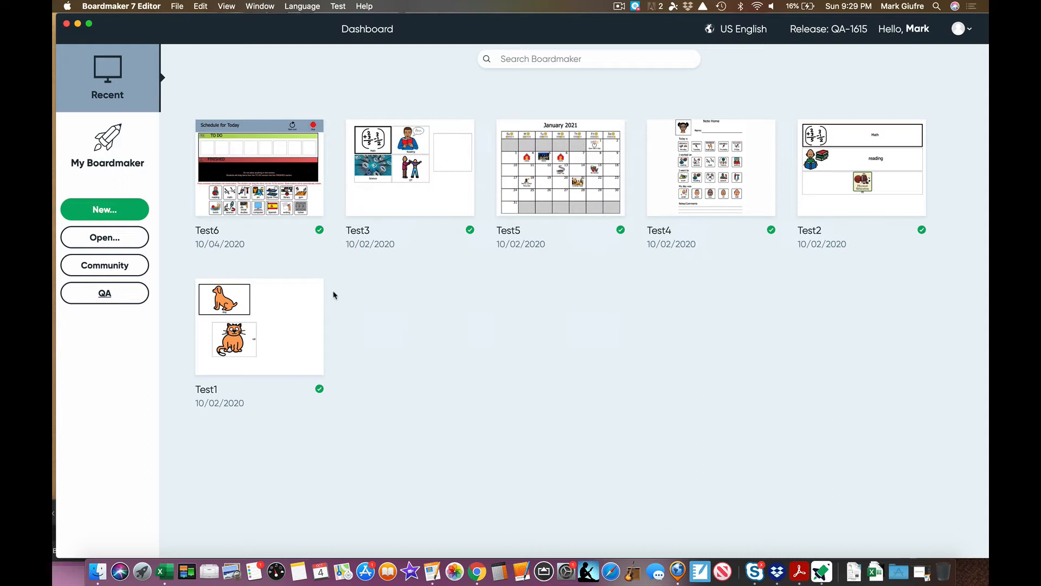
Create a new interactive activity from the 2 Groups 10 Items sorting template
{"action": "left_click", "coordinate": [123, 206]}
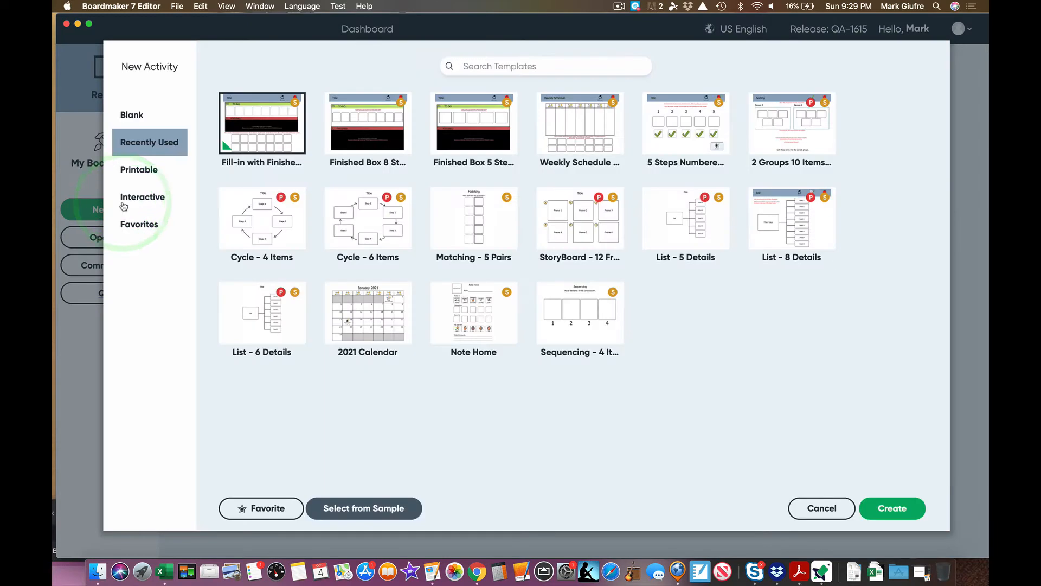
{"action": "left_click", "coordinate": [155, 199]}
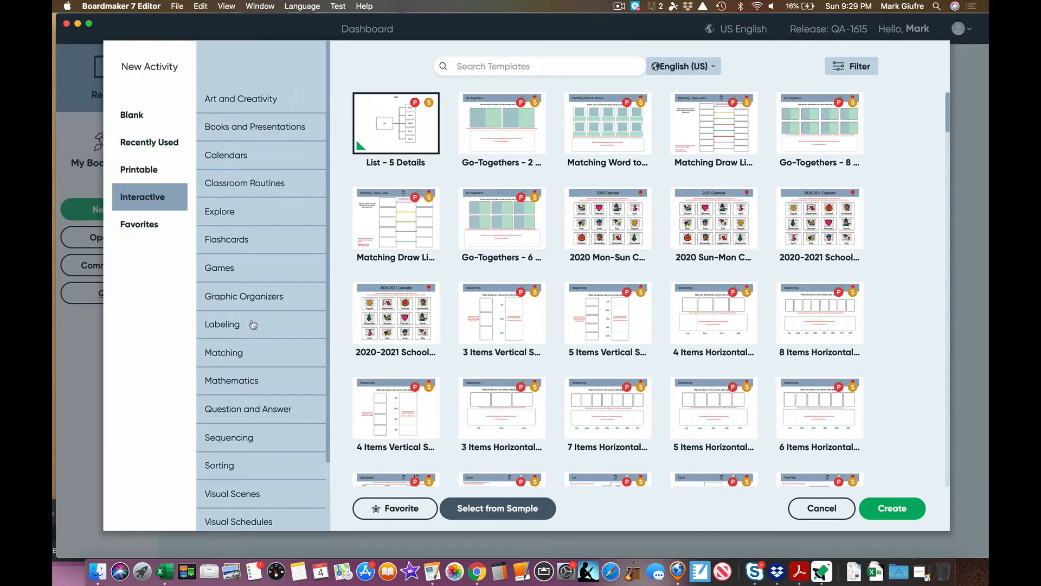
{"action": "scroll", "coordinate": [258, 357], "scroll_direction": "down", "scroll_amount": 3}
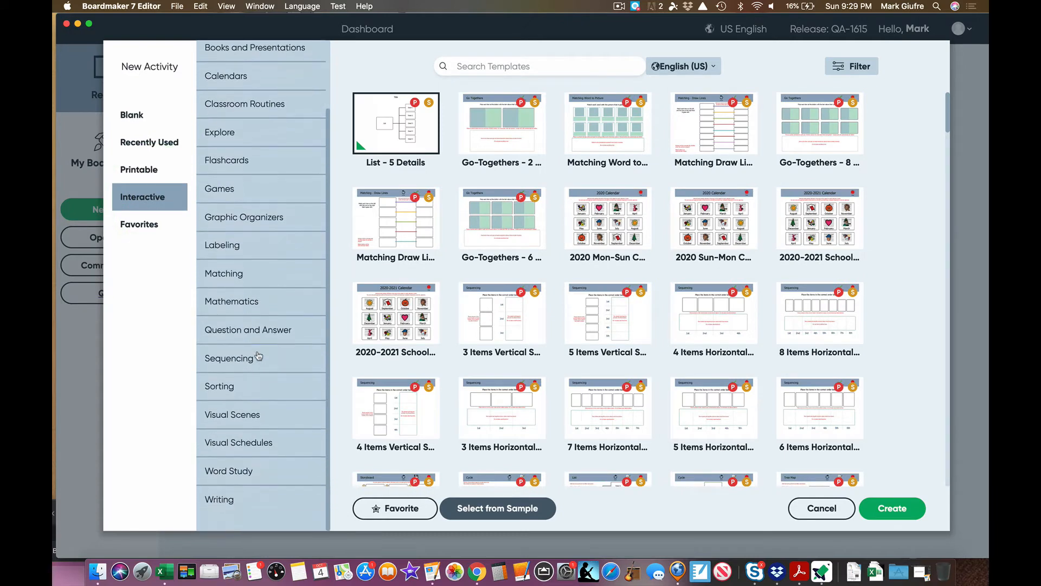
{"action": "left_click", "coordinate": [229, 397]}
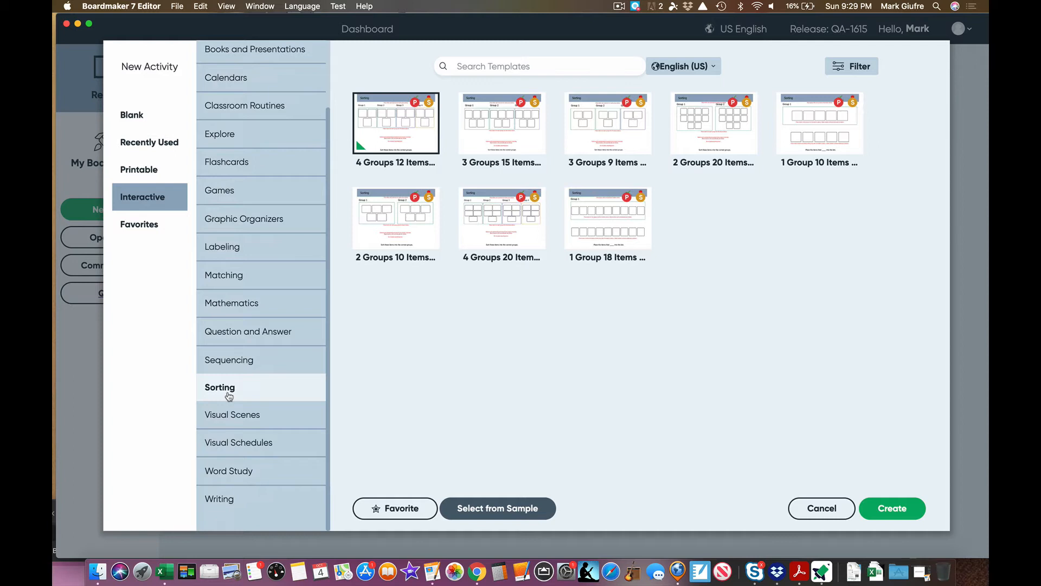
{"action": "left_click", "coordinate": [372, 198]}
{"action": "left_click", "coordinate": [380, 202]}
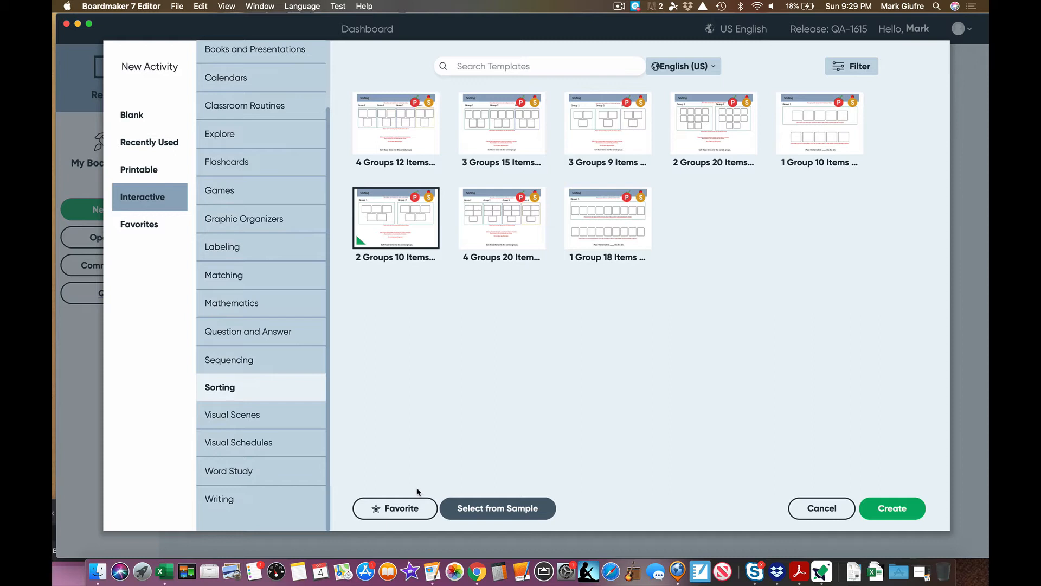
{"action": "left_click", "coordinate": [878, 510]}
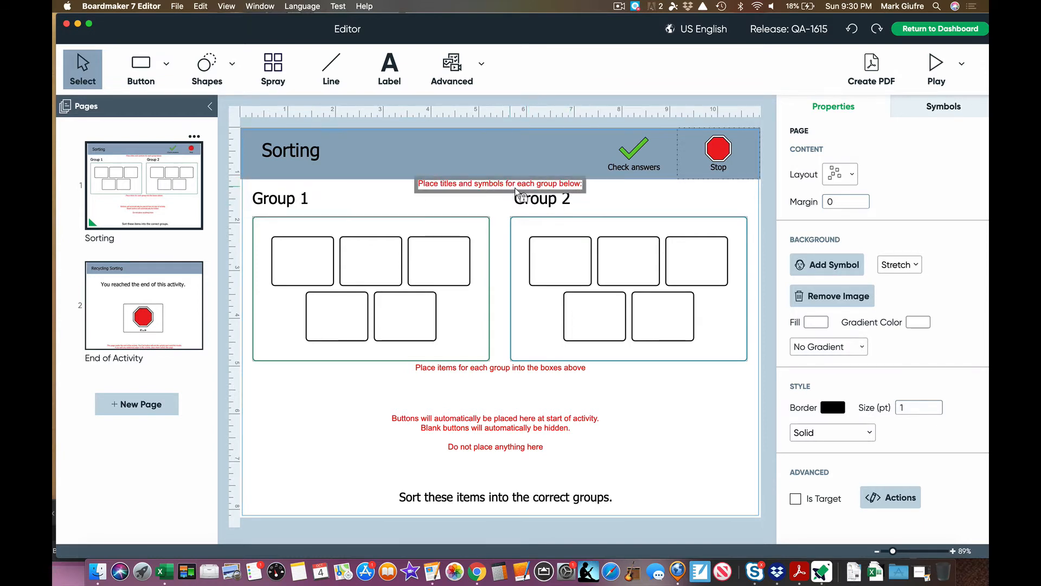
Retitle the Group 1 heading as Fruits and add the fruit symbol showing a banana, cherries and a pepper
{"action": "left_click", "coordinate": [337, 205]}
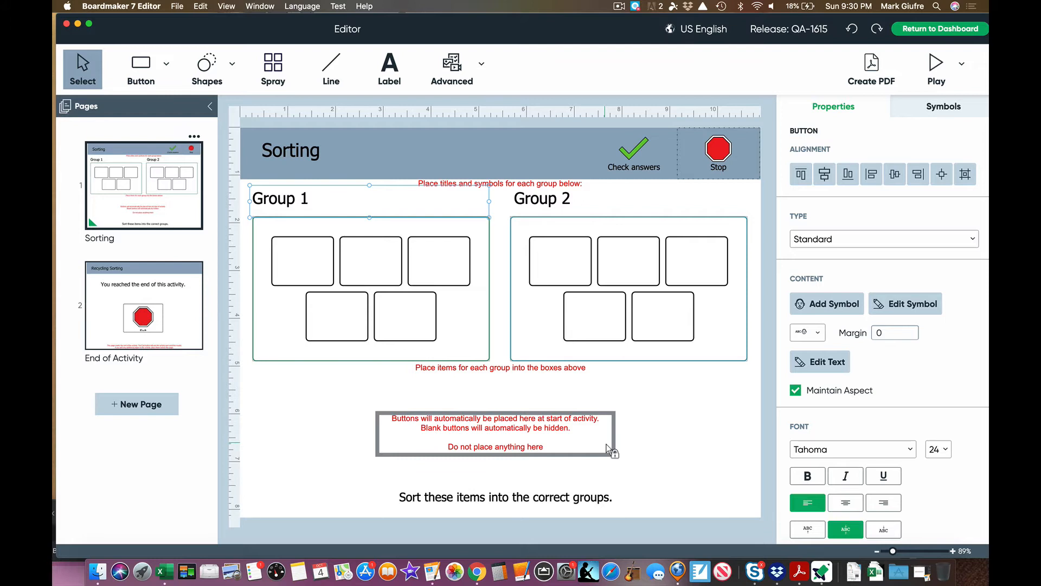
{"action": "left_click", "coordinate": [293, 205]}
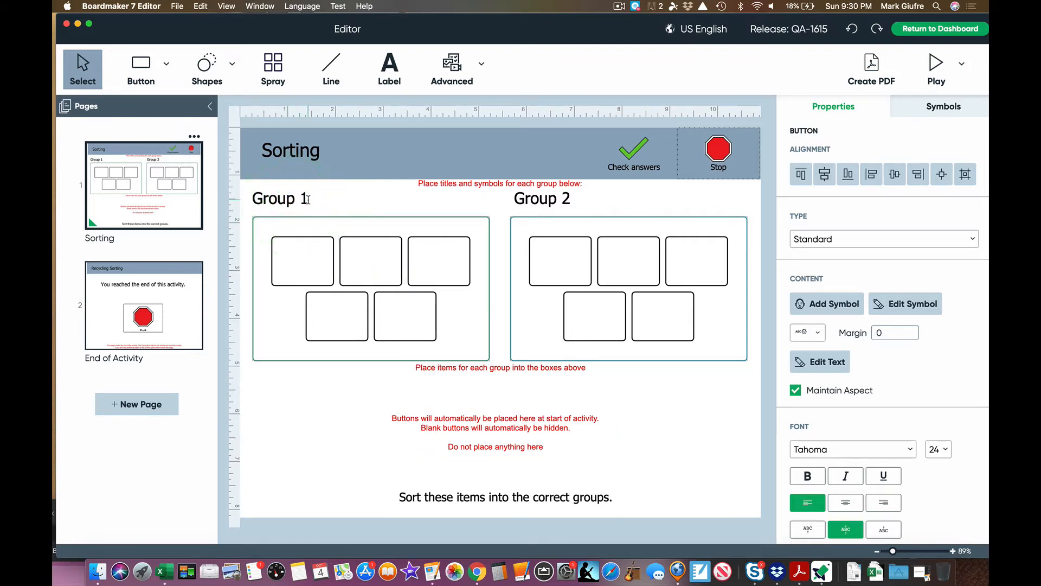
{"action": "left_click_drag", "start_coordinate": [307, 200], "coordinate": [251, 201]}
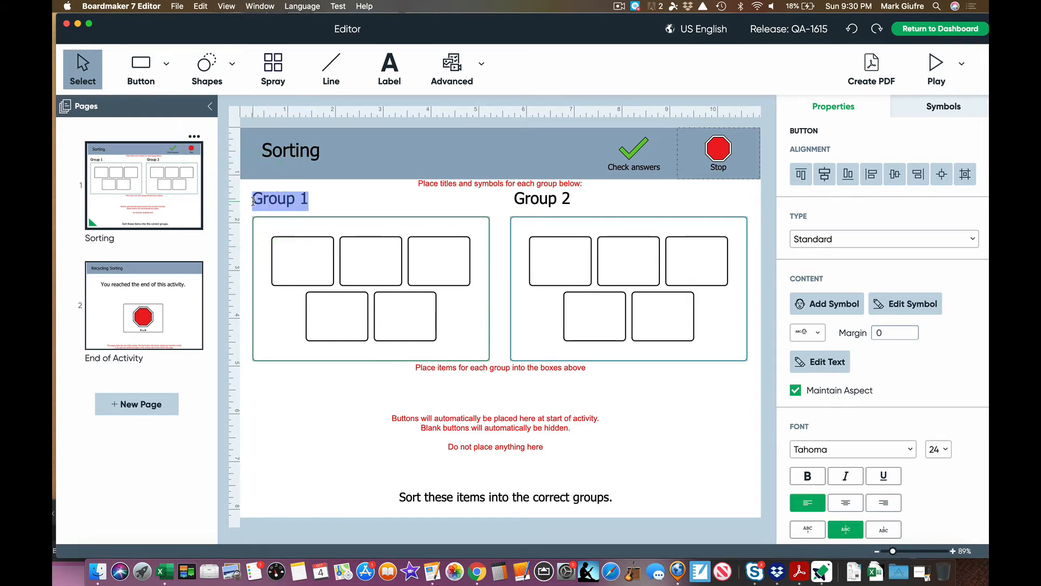
{"action": "type", "text": "Fruits"}
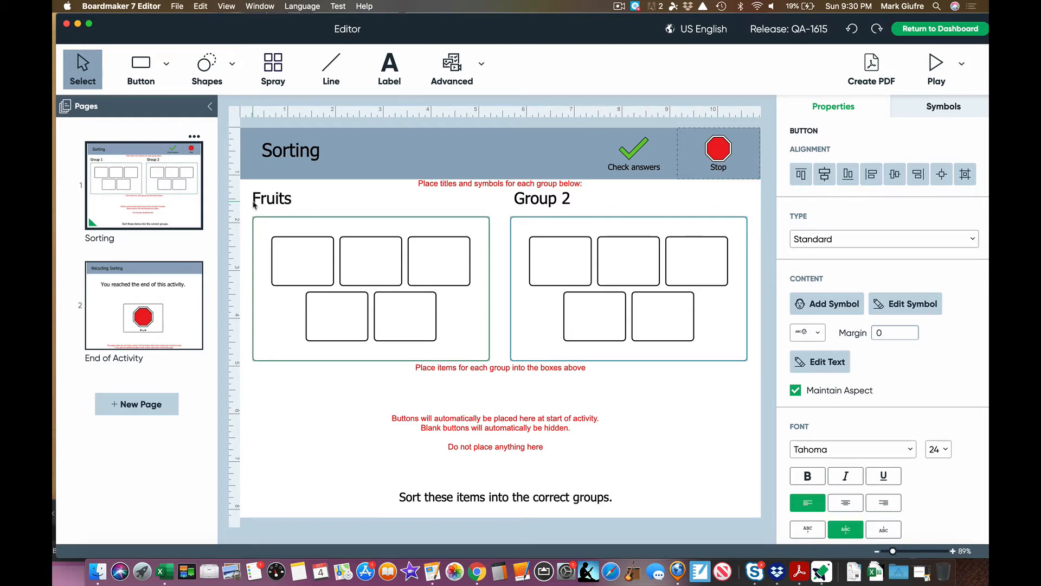
{"action": "key", "text": "Return"}
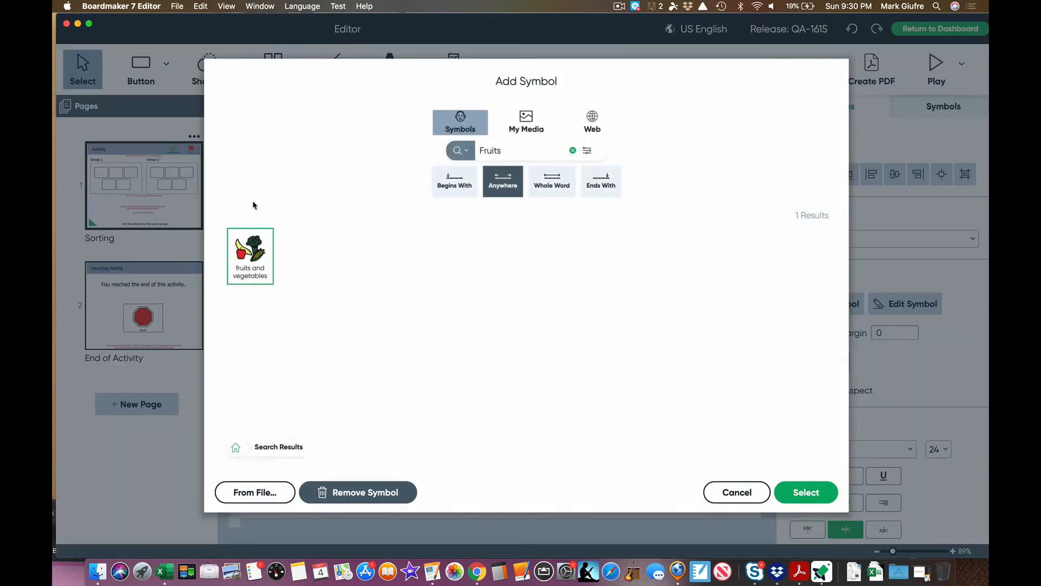
{"action": "left_click", "coordinate": [509, 150]}
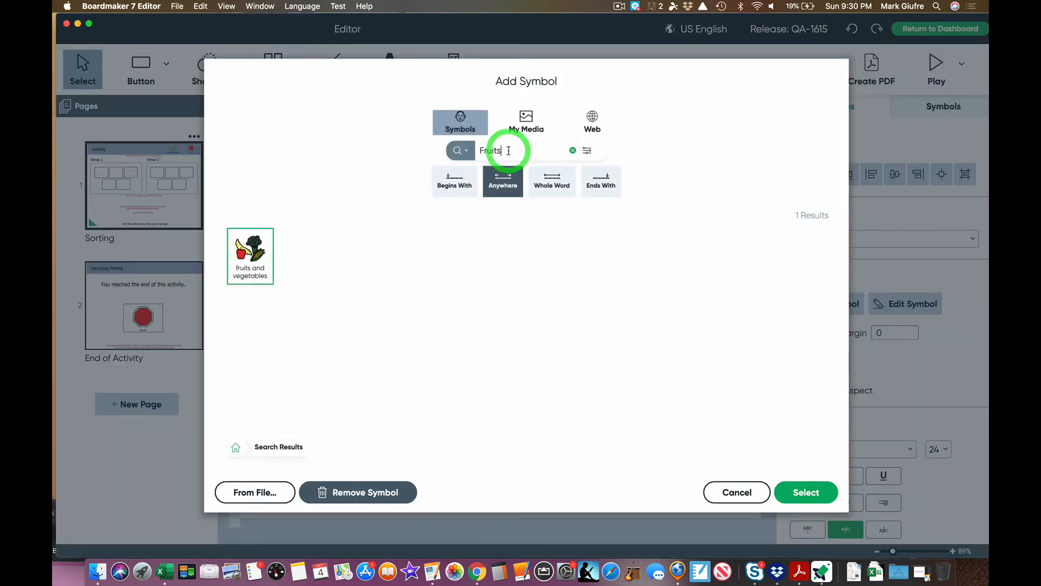
{"action": "key", "text": "BackSpace"}
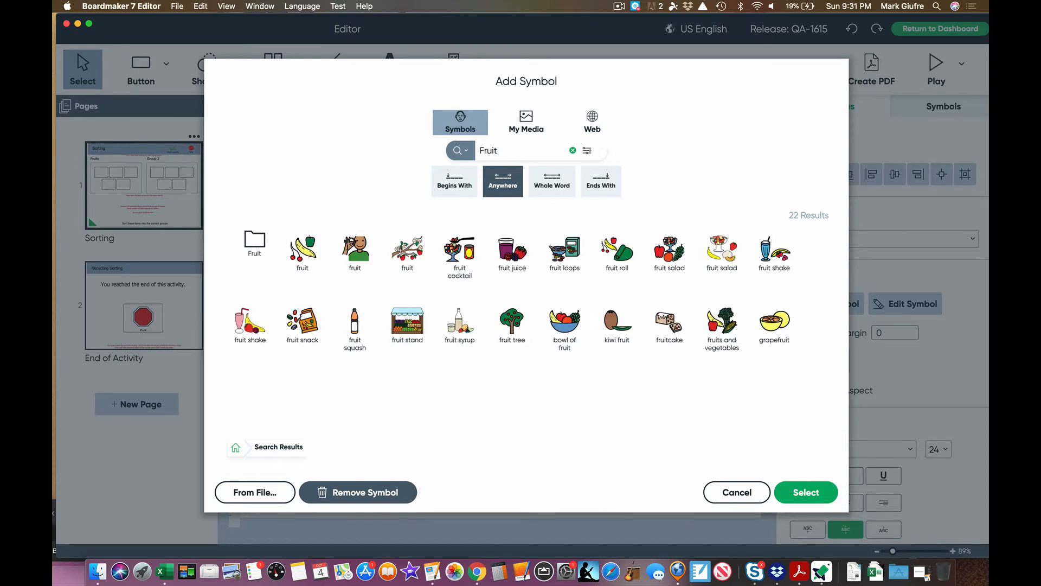
{"action": "left_click", "coordinate": [315, 255]}
{"action": "left_click", "coordinate": [800, 483]}
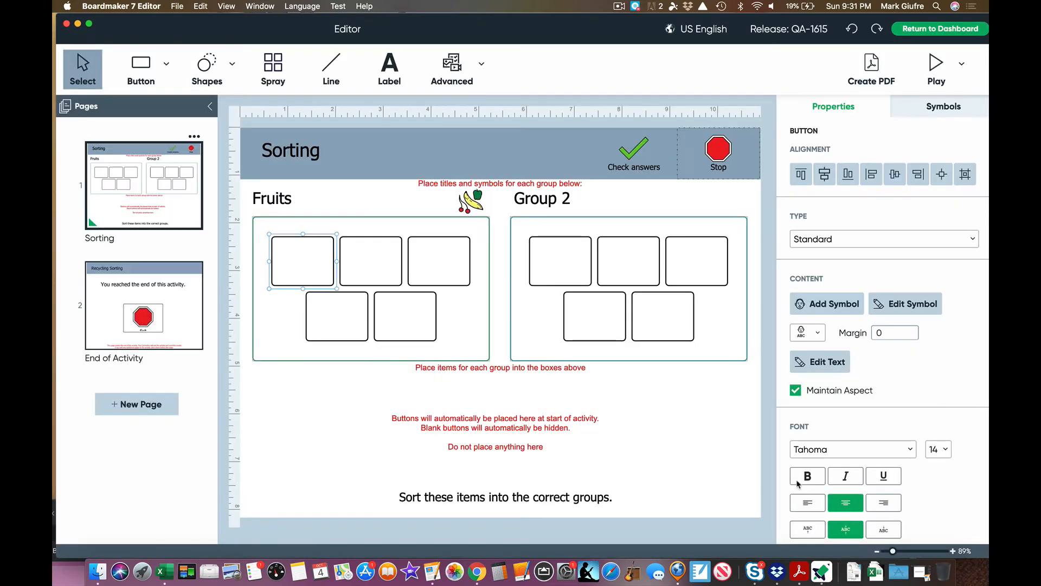
Retitle the Group 2 heading as Vegetables and add the vegetables symbol to it
{"action": "left_click", "coordinate": [536, 195]}
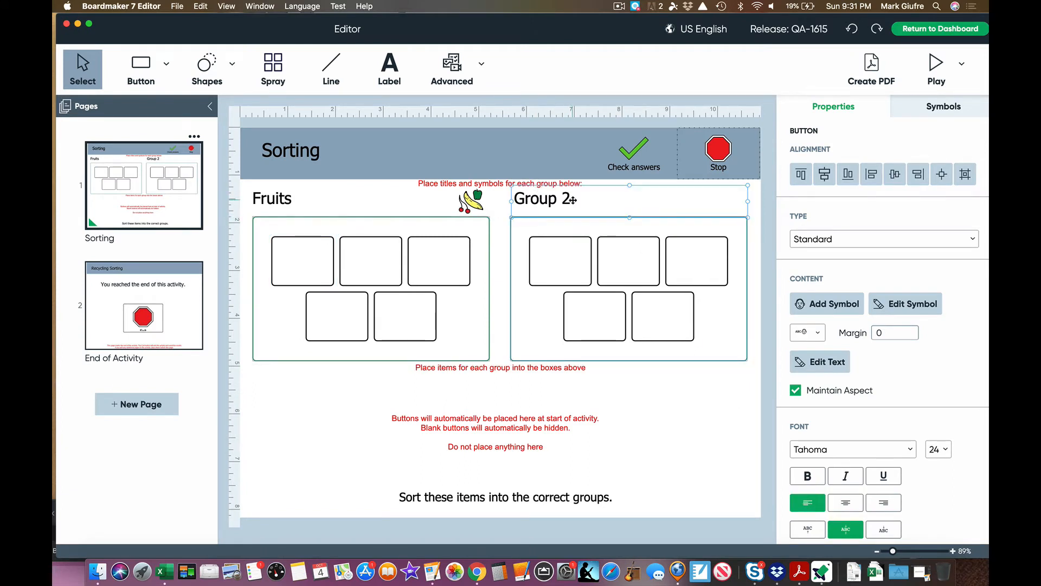
{"action": "double_click", "coordinate": [569, 199]}
{"action": "left_click_drag", "start_coordinate": [569, 199], "coordinate": [515, 199]}
{"action": "type", "text": "V"}
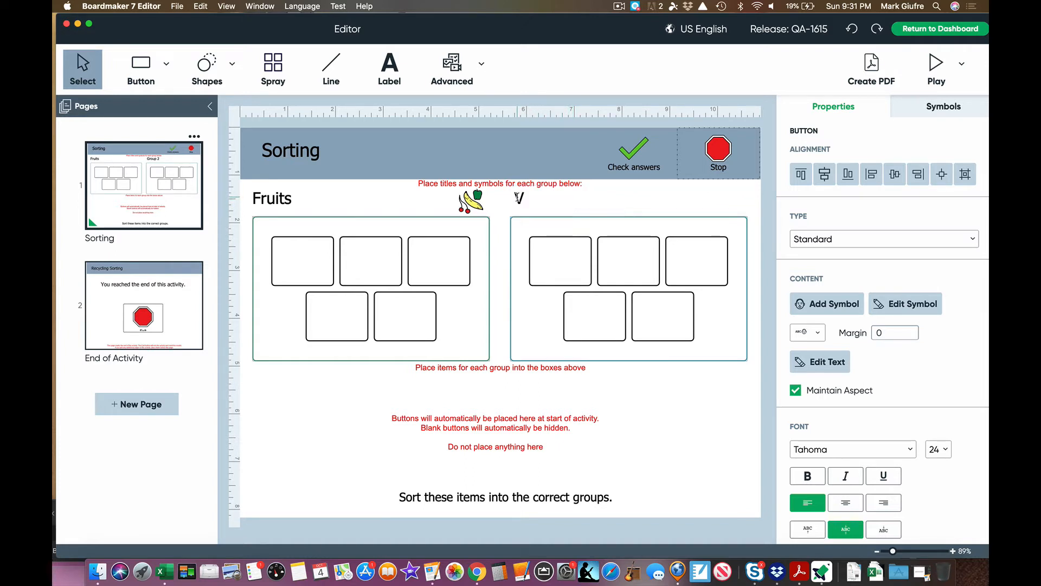
{"action": "type", "text": "egetables"}
{"action": "key", "text": "Return"}
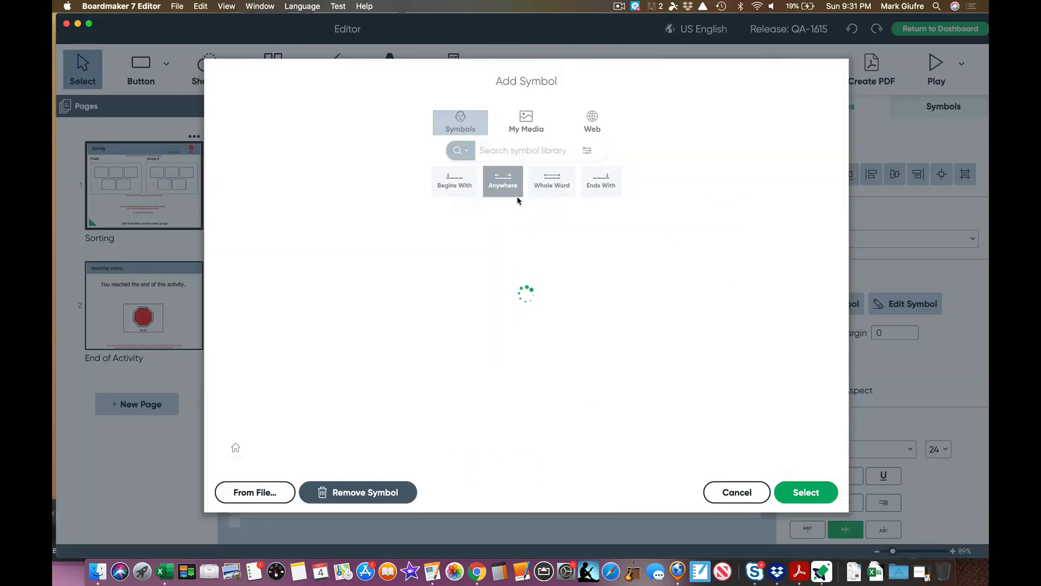
{"action": "left_click", "coordinate": [812, 497]}
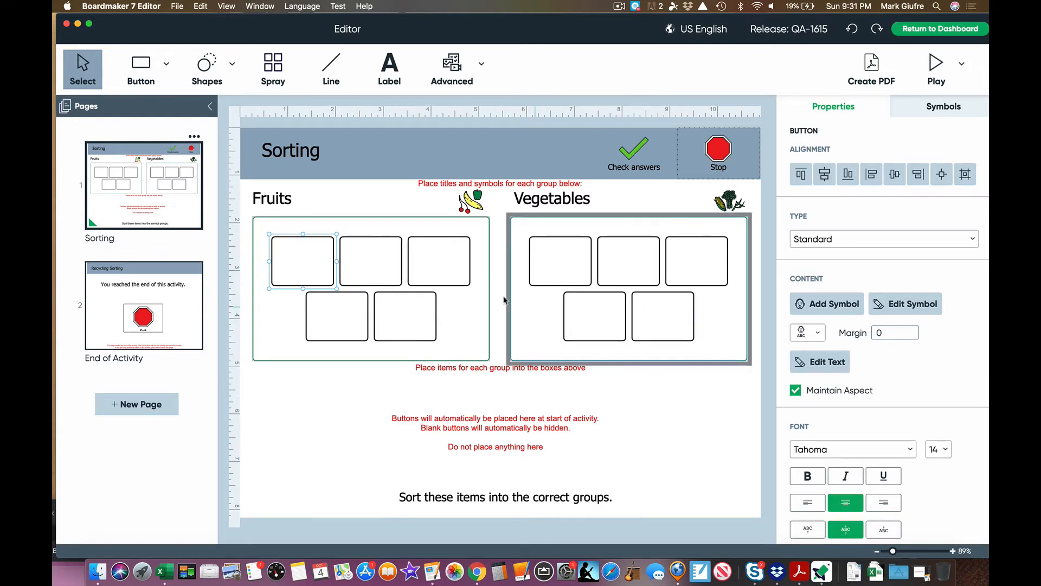
Label the first box of the Fruits group Apple and give it the red apple symbol
{"action": "left_click", "coordinate": [377, 256]}
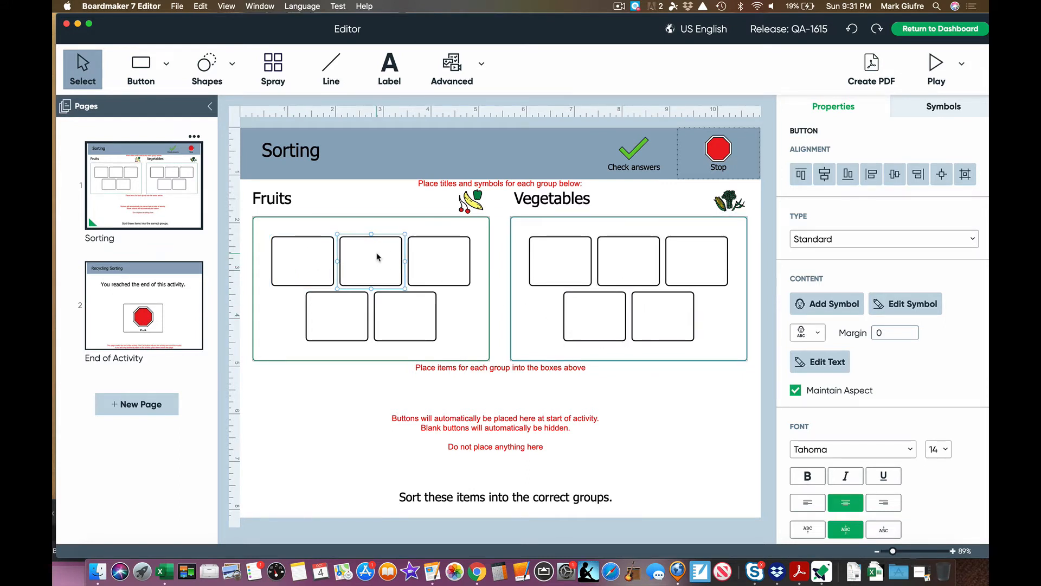
{"action": "left_click", "coordinate": [302, 260]}
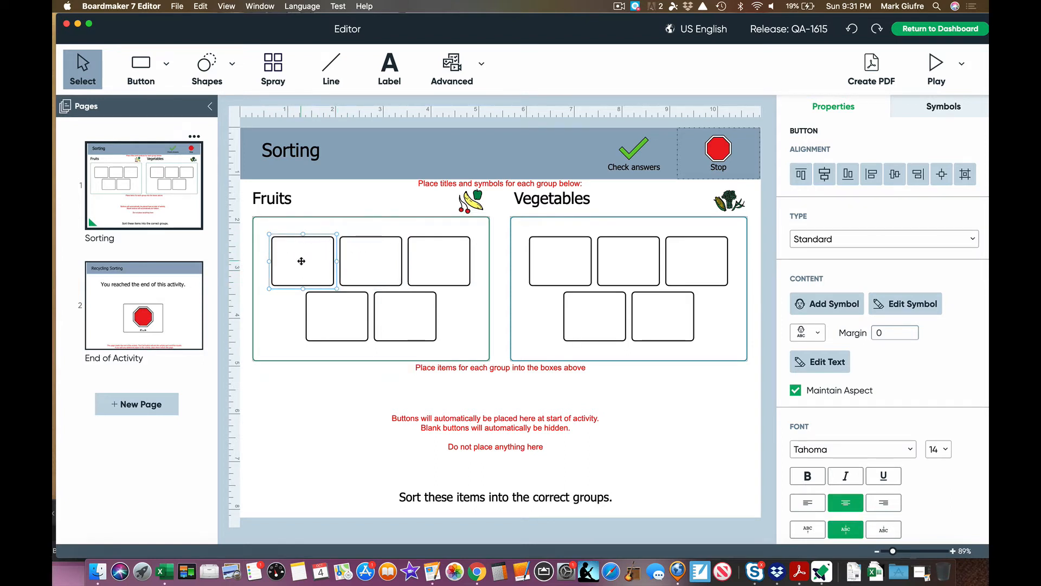
{"action": "type", "text": "Apple"}
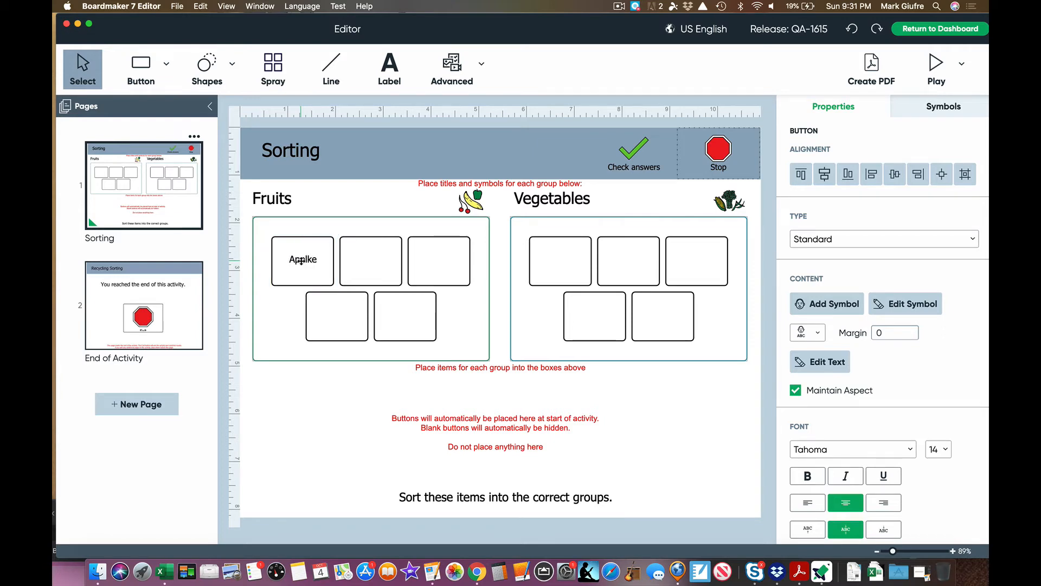
{"action": "double_click", "coordinate": [301, 261]}
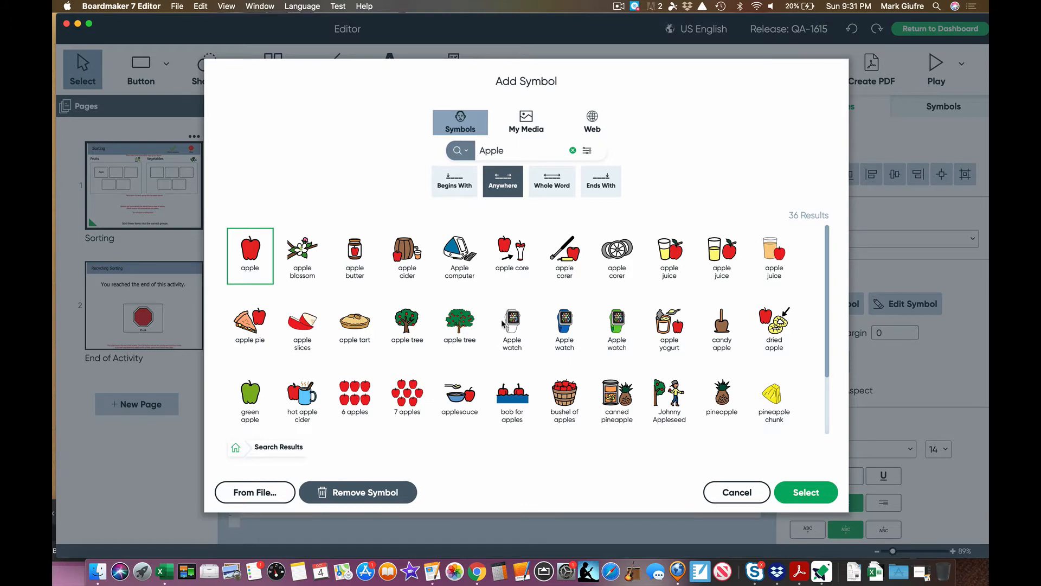
{"action": "left_click", "coordinate": [792, 496]}
Label the second box of the Fruits group banana and give it the single banana symbol
{"action": "double_click", "coordinate": [386, 278]}
{"action": "type", "text": "ba"}
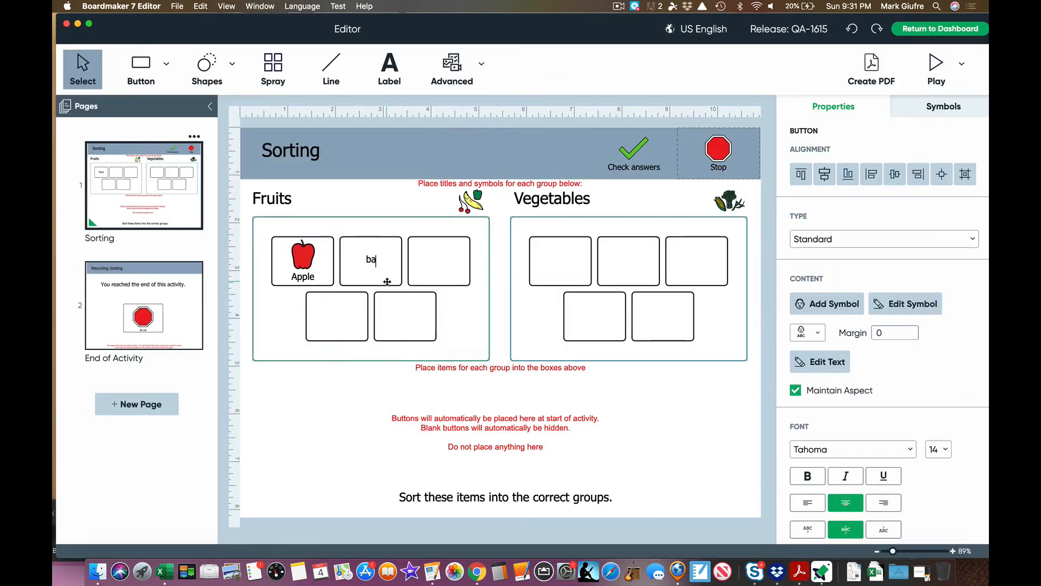
{"action": "type", "text": "nana"}
{"action": "key", "text": "Return"}
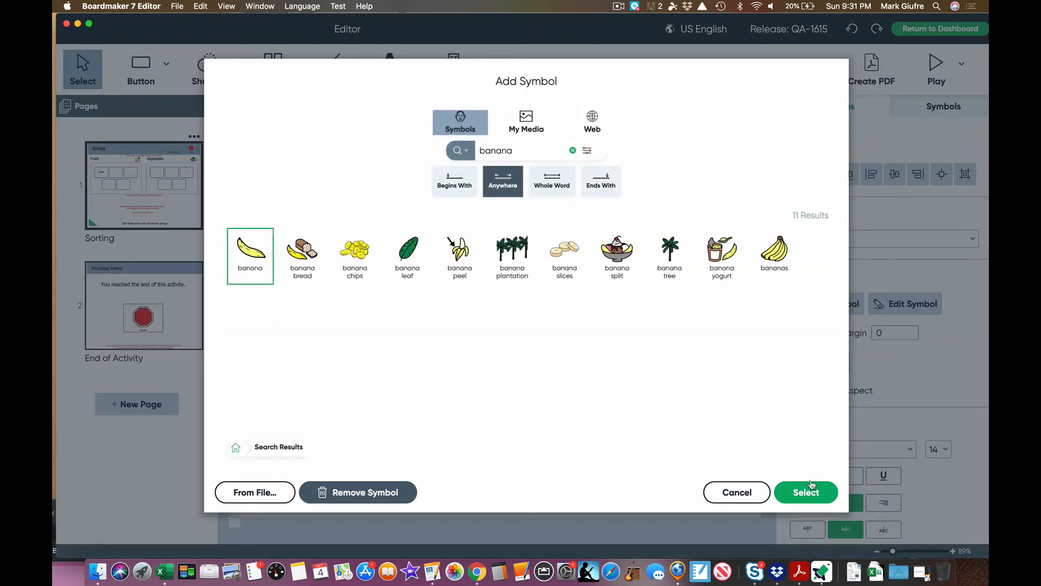
{"action": "left_click", "coordinate": [812, 484]}
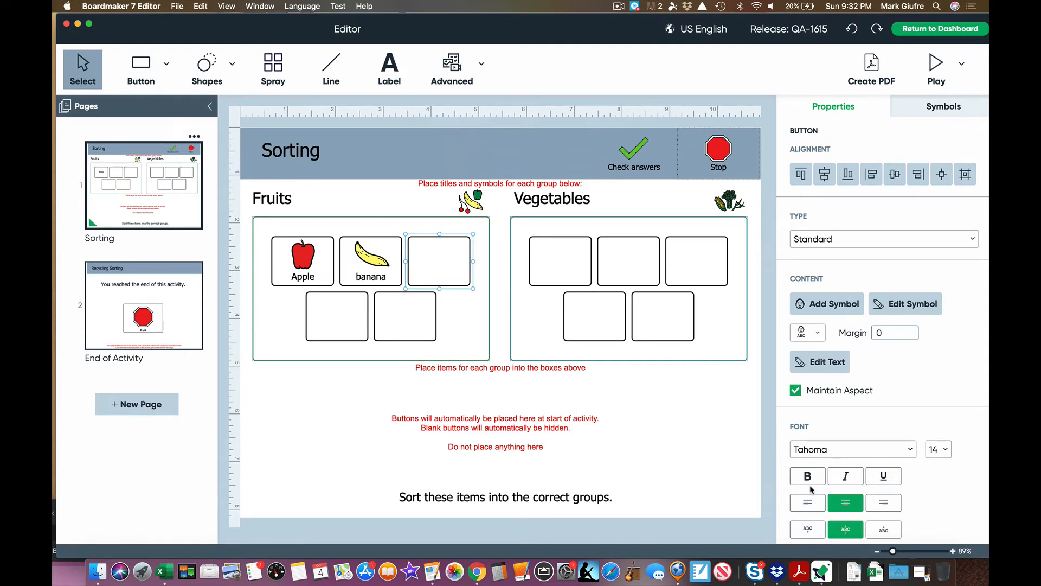
Search the symbol library for fruit, open the Fruit category and place the cherry symbol in the third box of the Fruits group
{"action": "left_click", "coordinate": [943, 112]}
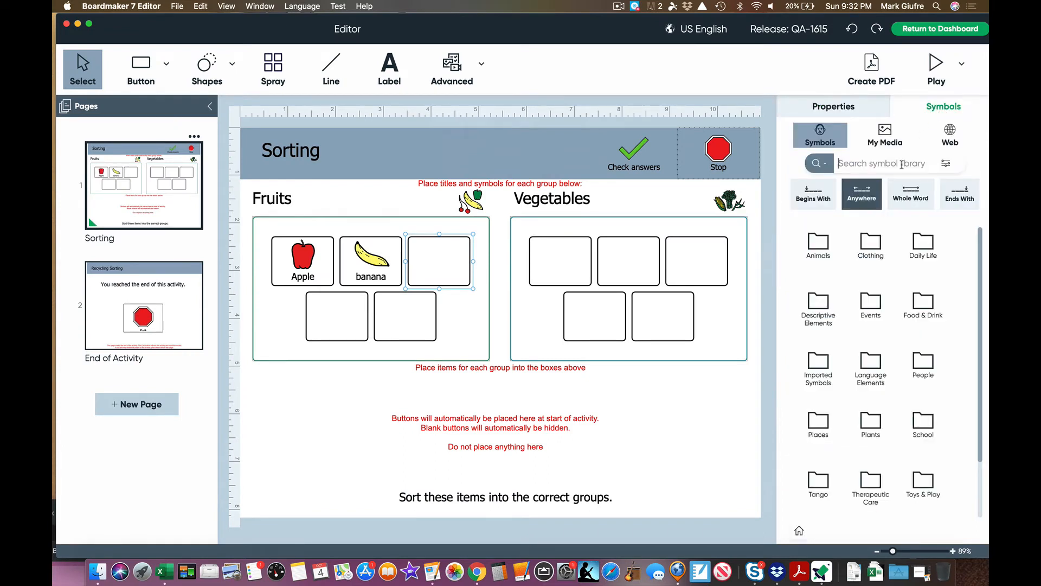
{"action": "type", "text": "frui"}
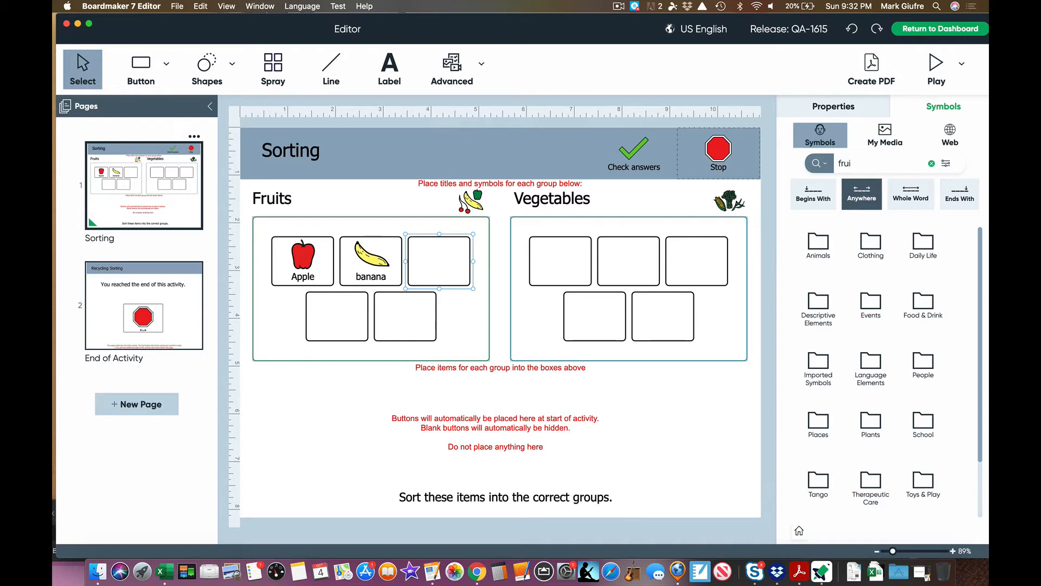
{"action": "type", "text": "t"}
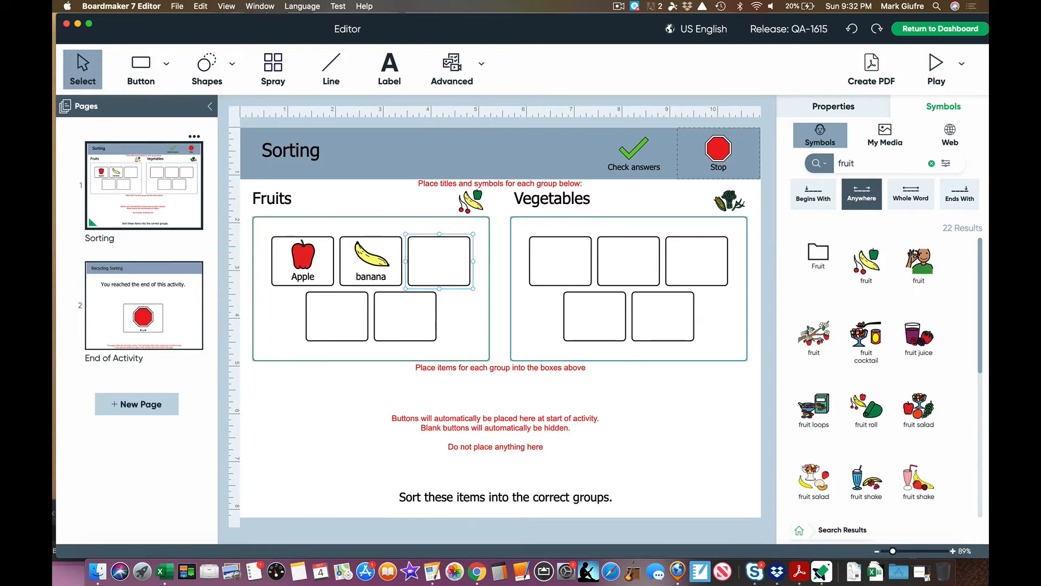
{"action": "left_click", "coordinate": [817, 253]}
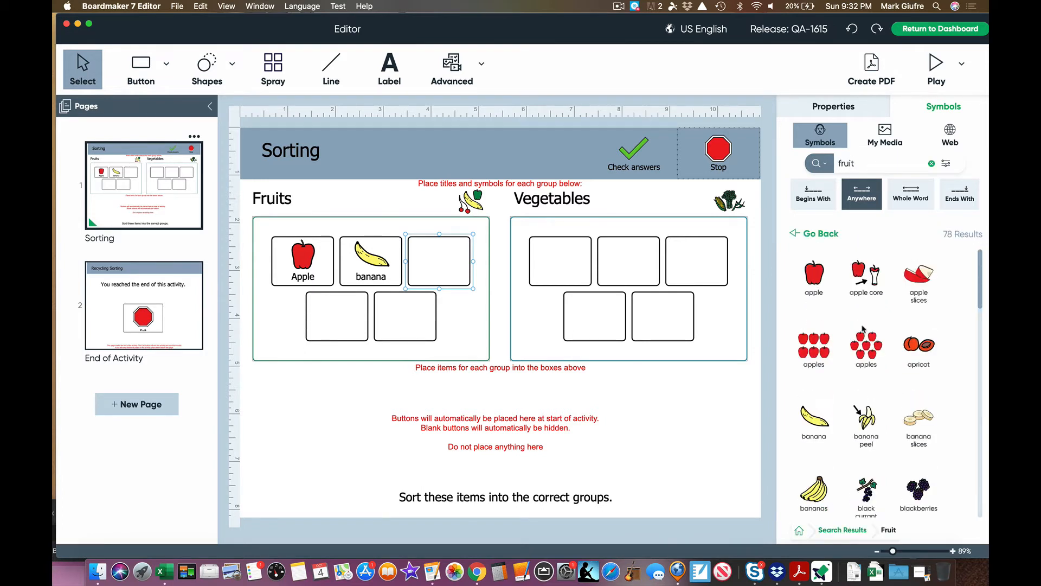
{"action": "scroll", "coordinate": [887, 385], "scroll_direction": "down", "scroll_amount": 2}
{"action": "scroll", "coordinate": [887, 385], "scroll_direction": "down", "scroll_amount": 5}
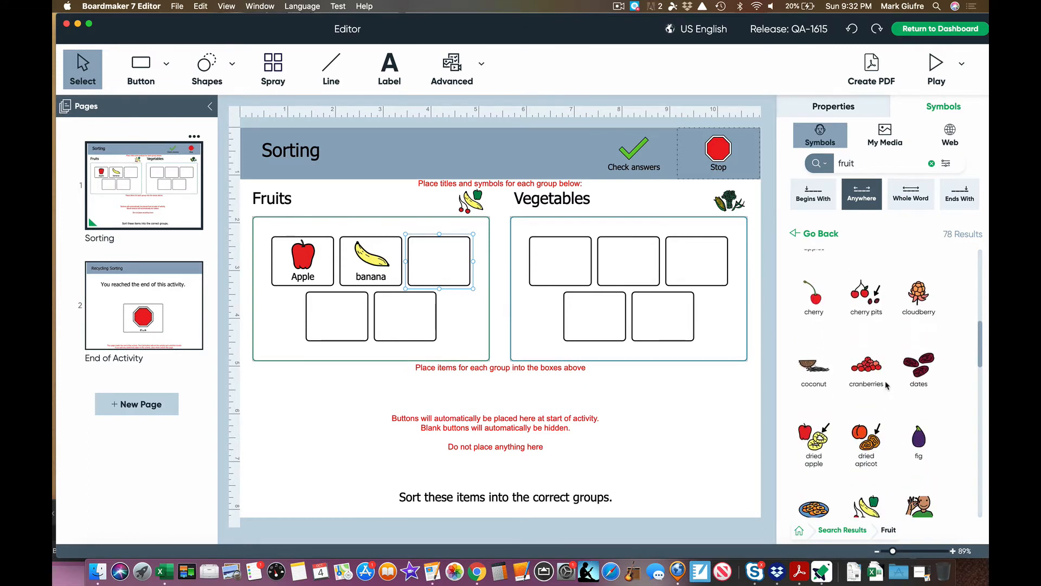
{"action": "left_click_drag", "start_coordinate": [814, 293], "coordinate": [449, 265]}
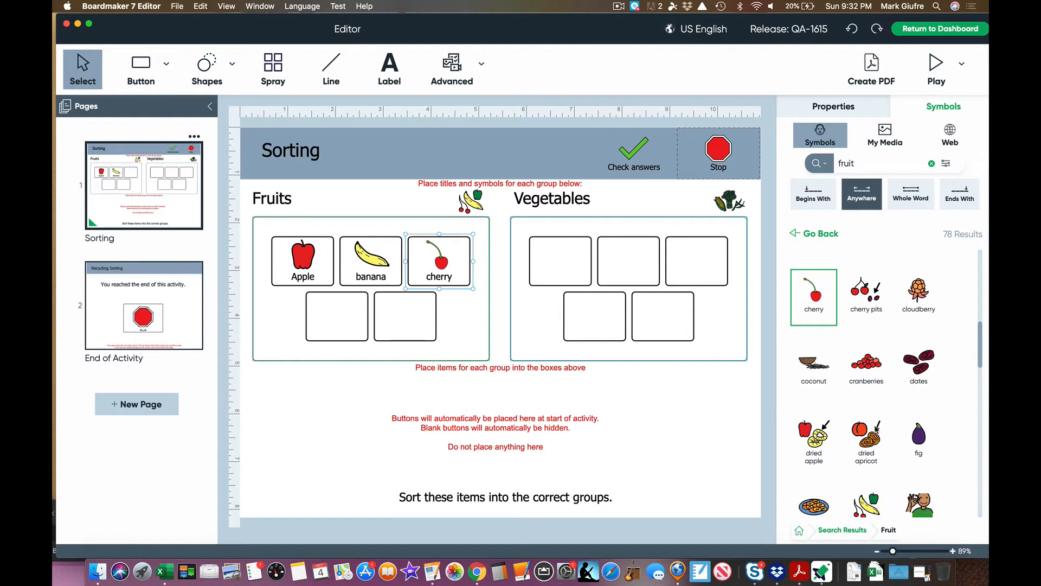
Place the green apple symbol in the fourth box of the Fruits group and the green grapes symbol in the fifth
{"action": "scroll", "coordinate": [876, 430], "scroll_direction": "down", "scroll_amount": 1}
{"action": "scroll", "coordinate": [875, 430], "scroll_direction": "down", "scroll_amount": 2}
{"action": "scroll", "coordinate": [876, 430], "scroll_direction": "down", "scroll_amount": 2}
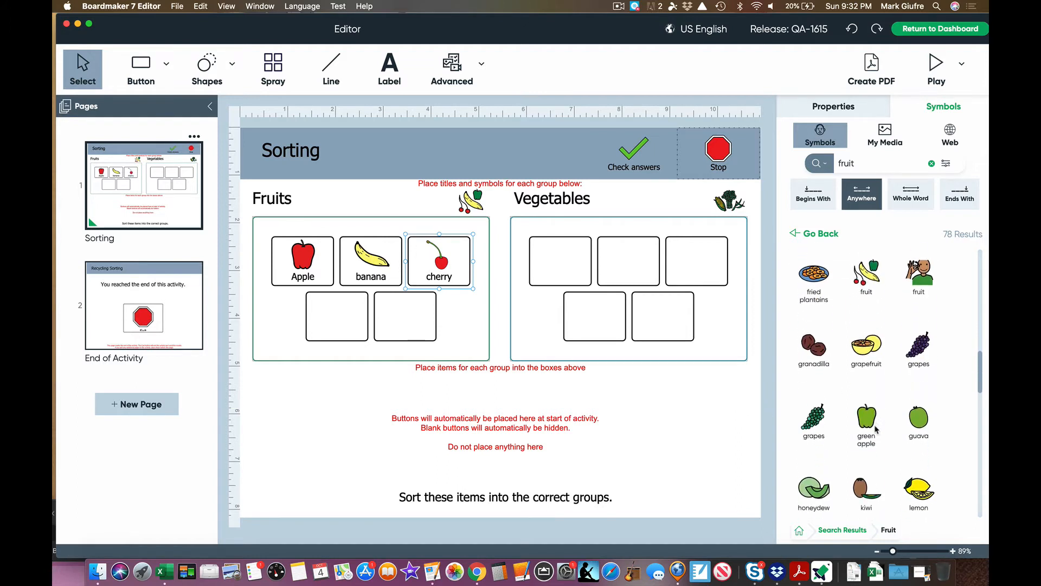
{"action": "left_click_drag", "start_coordinate": [870, 417], "coordinate": [371, 326]}
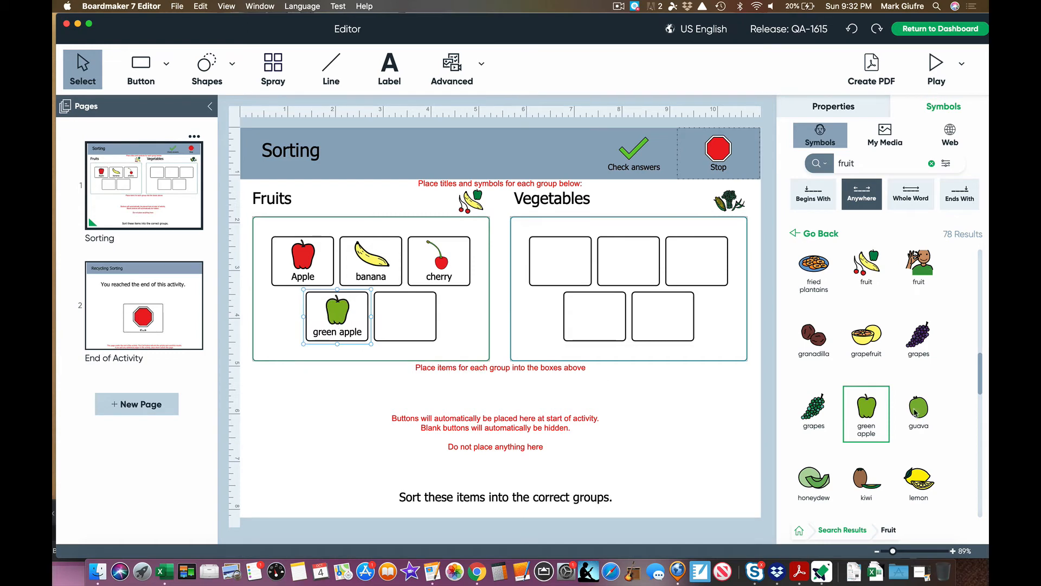
{"action": "left_click_drag", "start_coordinate": [817, 410], "coordinate": [407, 315]}
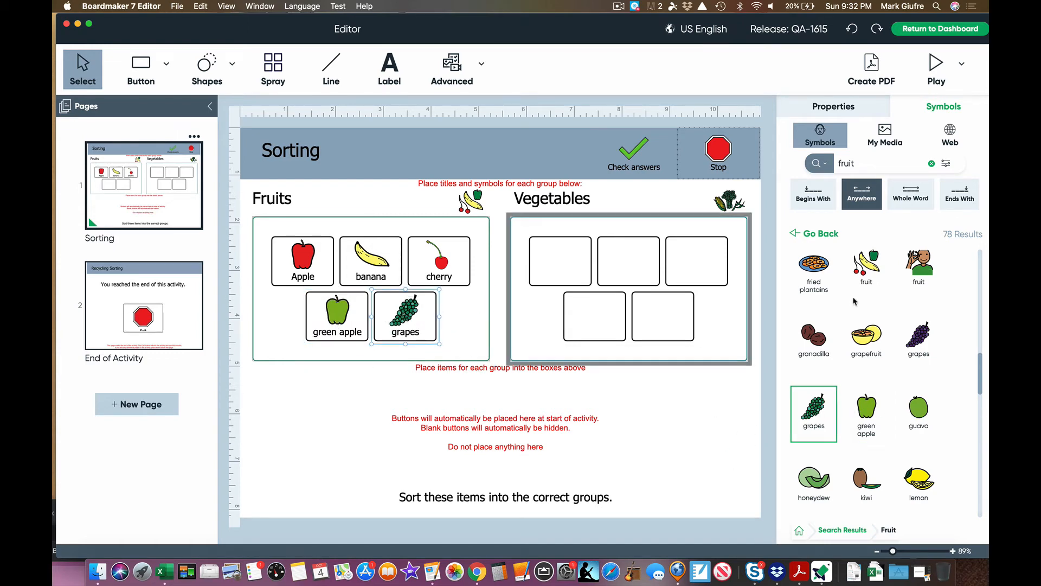
Search the symbols for vegetable, open the Vegetables category and place the asparagus symbol in the first box of the Vegetables group
{"action": "double_click", "coordinate": [856, 162]}
{"action": "type", "text": "vegetable"}
{"action": "key", "text": "Return"}
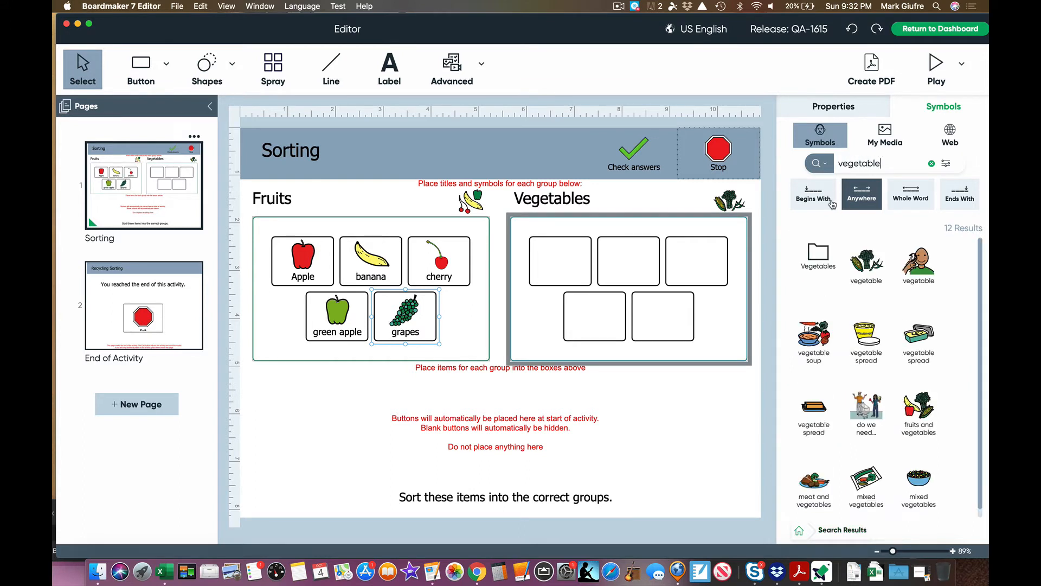
{"action": "left_click", "coordinate": [819, 253]}
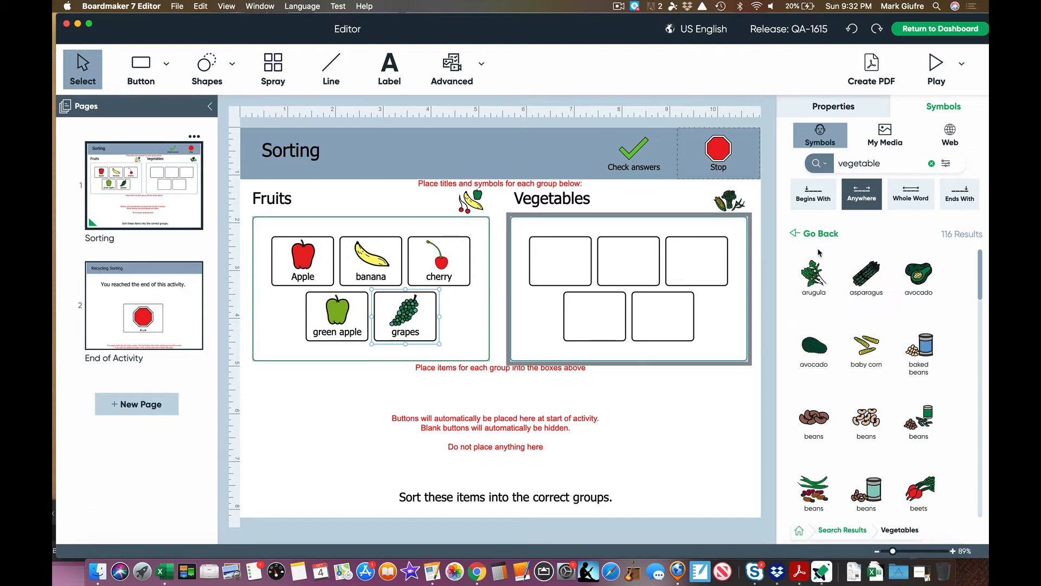
{"action": "left_click_drag", "start_coordinate": [877, 266], "coordinate": [553, 258]}
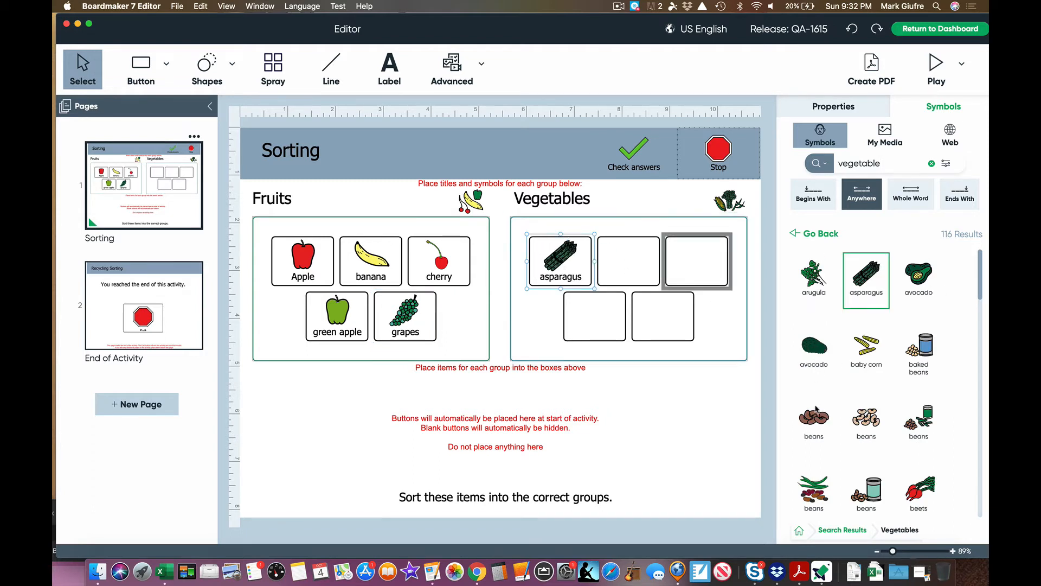
Place the brown beans symbol in the second box of the Vegetables group and the bell pepper symbol in the third
{"action": "left_click_drag", "start_coordinate": [818, 424], "coordinate": [681, 301]}
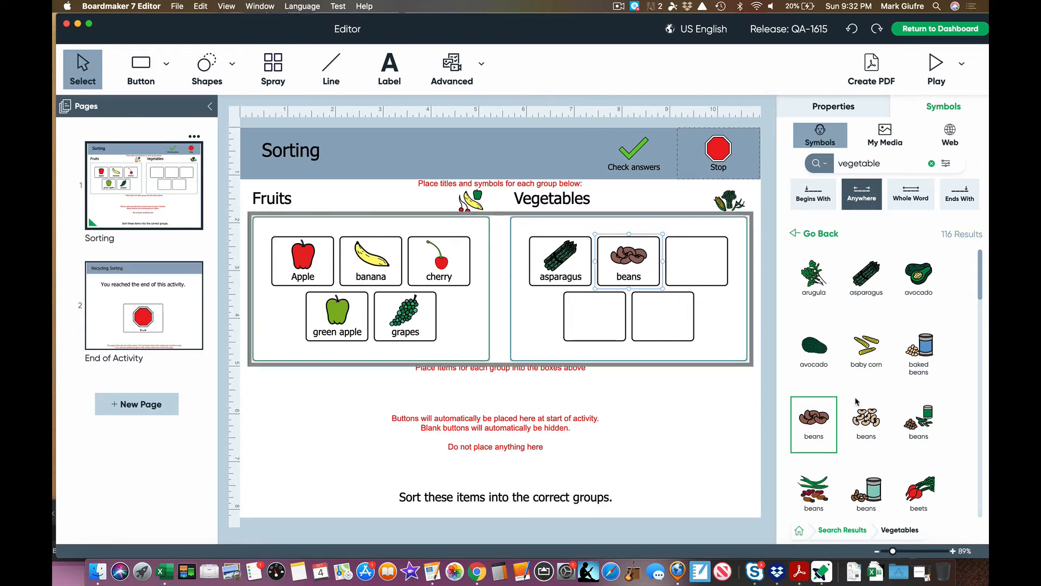
{"action": "scroll", "coordinate": [857, 401], "scroll_direction": "down", "scroll_amount": 5}
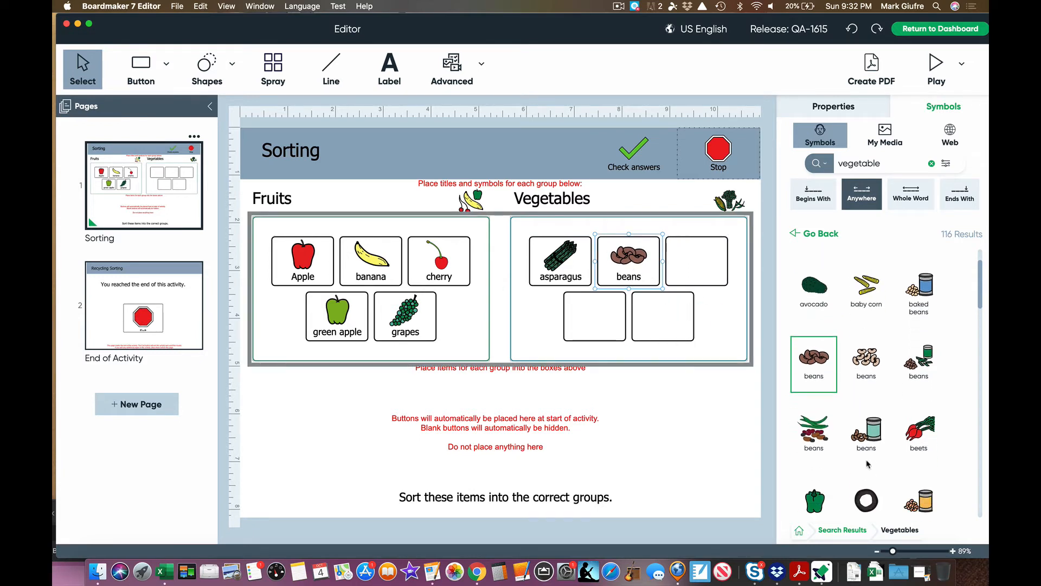
{"action": "left_click_drag", "start_coordinate": [813, 376], "coordinate": [702, 261]}
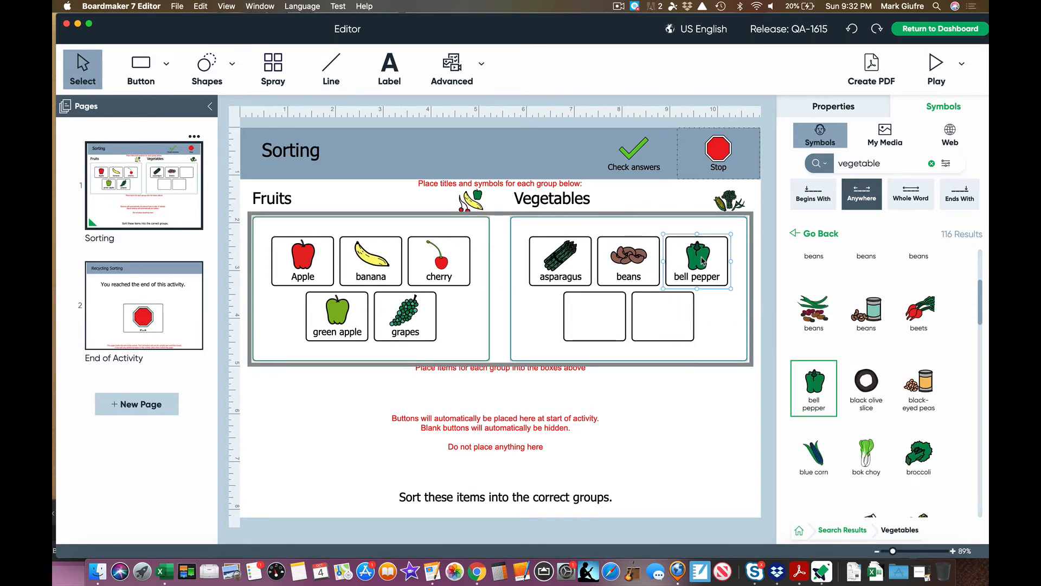
Search the symbols for carrot and place the single carrot symbol in the fourth box of the Vegetables group
{"action": "double_click", "coordinate": [890, 161]}
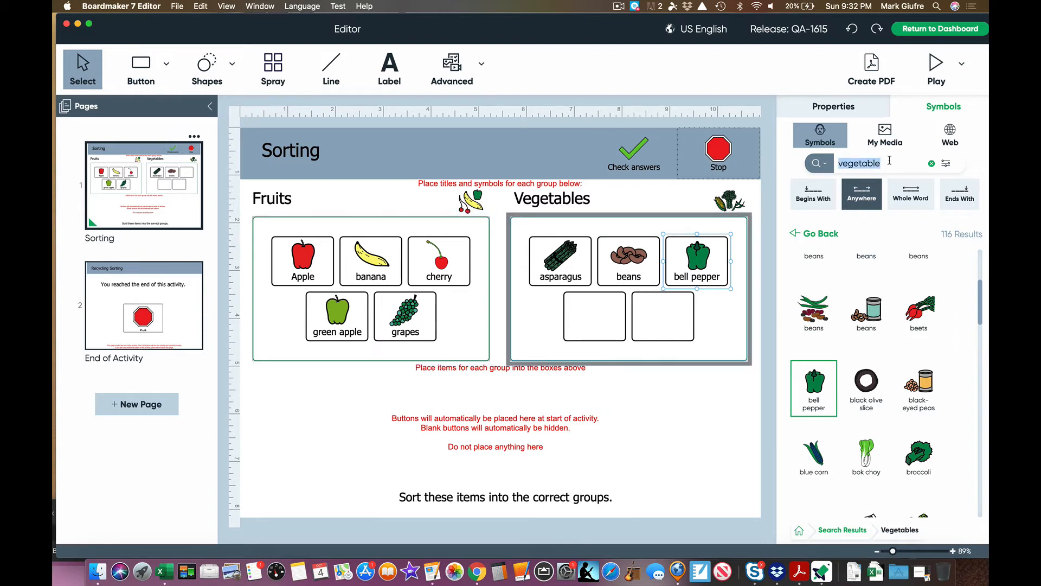
{"action": "type", "text": "carrot"}
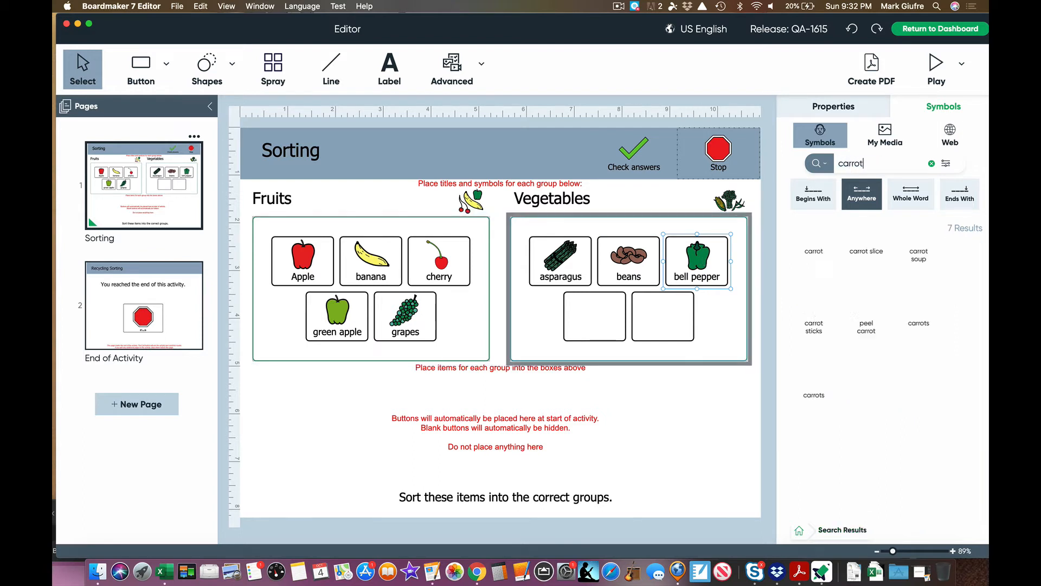
{"action": "left_click_drag", "start_coordinate": [819, 267], "coordinate": [597, 323]}
Label the fifth box of the Vegetables group peas and give it the first peas photo from the web image results
{"action": "left_click", "coordinate": [642, 310]}
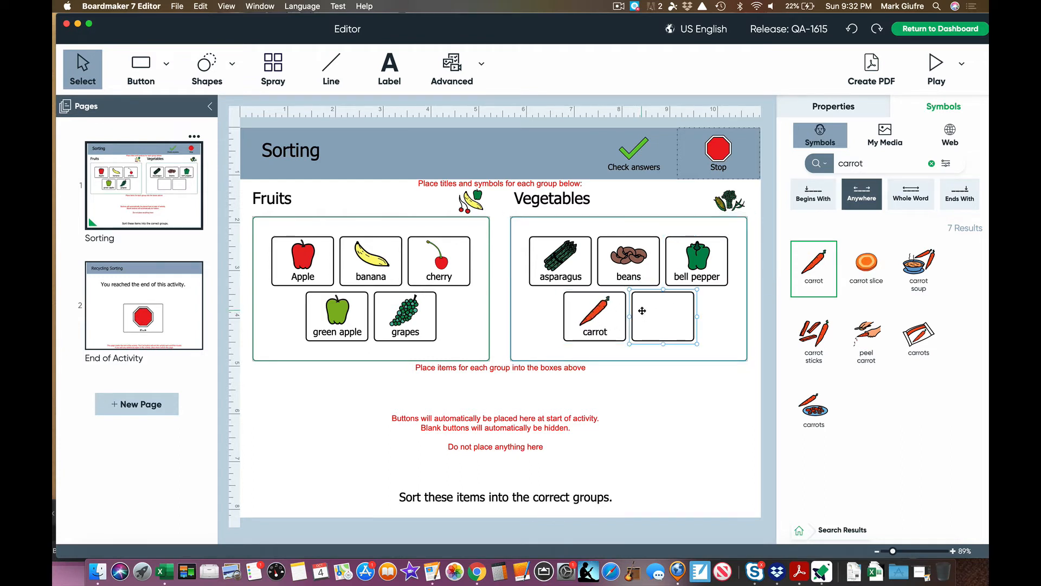
{"action": "type", "text": "peas"}
{"action": "left_click", "coordinate": [643, 310]}
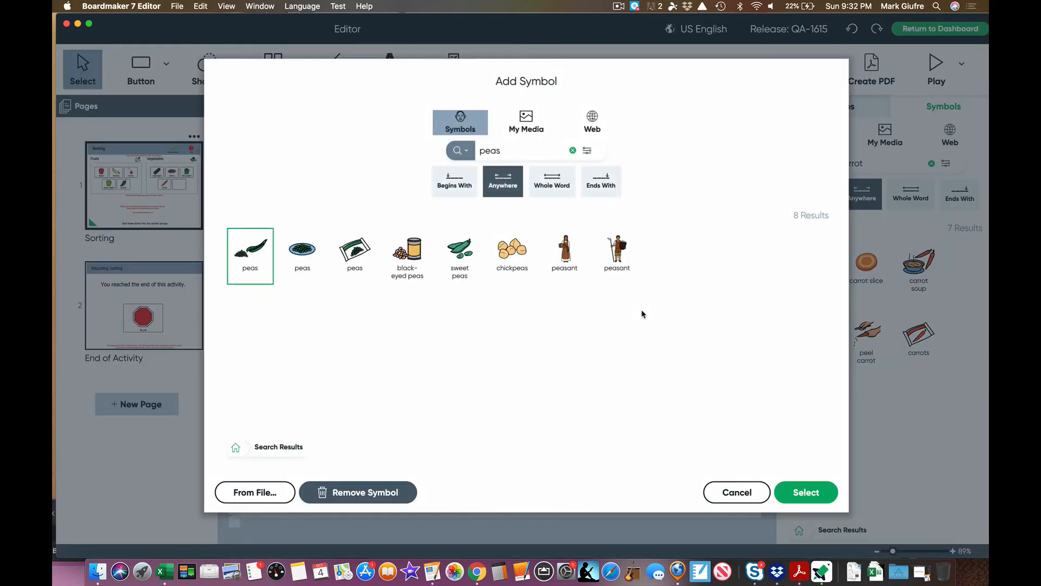
{"action": "left_click", "coordinate": [594, 124]}
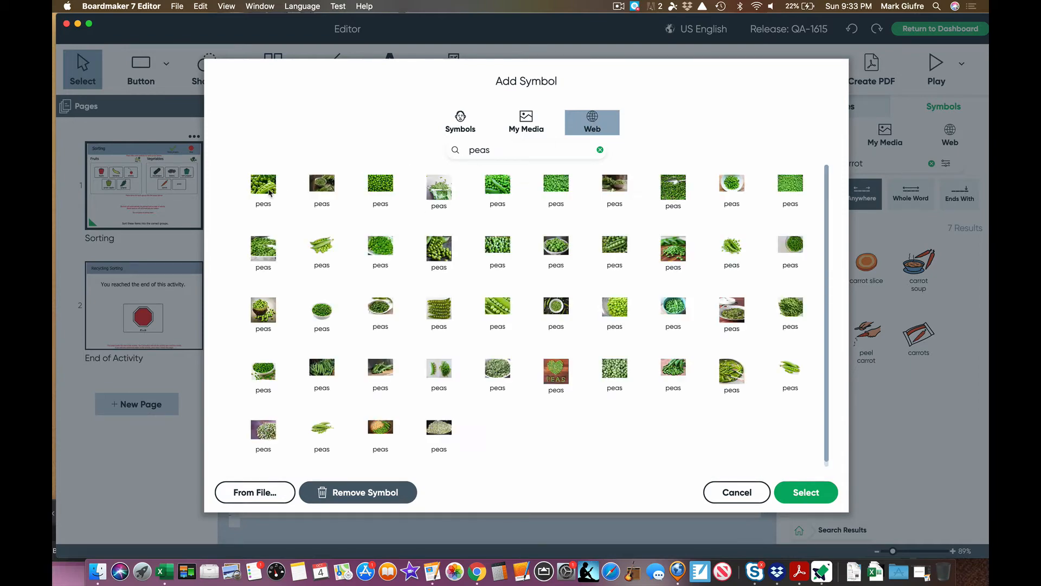
{"action": "left_click", "coordinate": [270, 192]}
{"action": "left_click", "coordinate": [812, 488]}
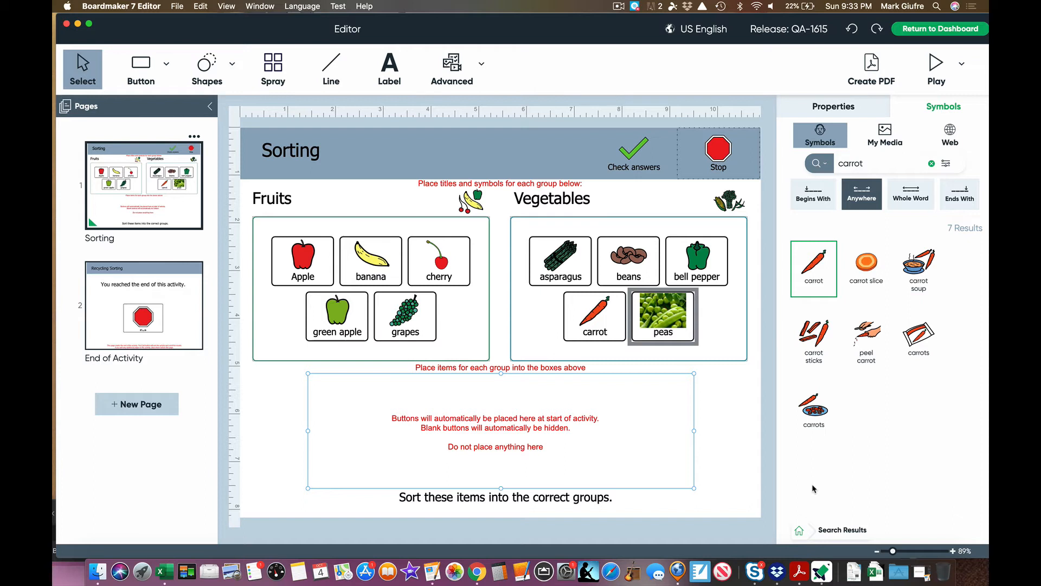
Save the sorting activity as Test7
{"action": "left_click", "coordinate": [561, 428]}
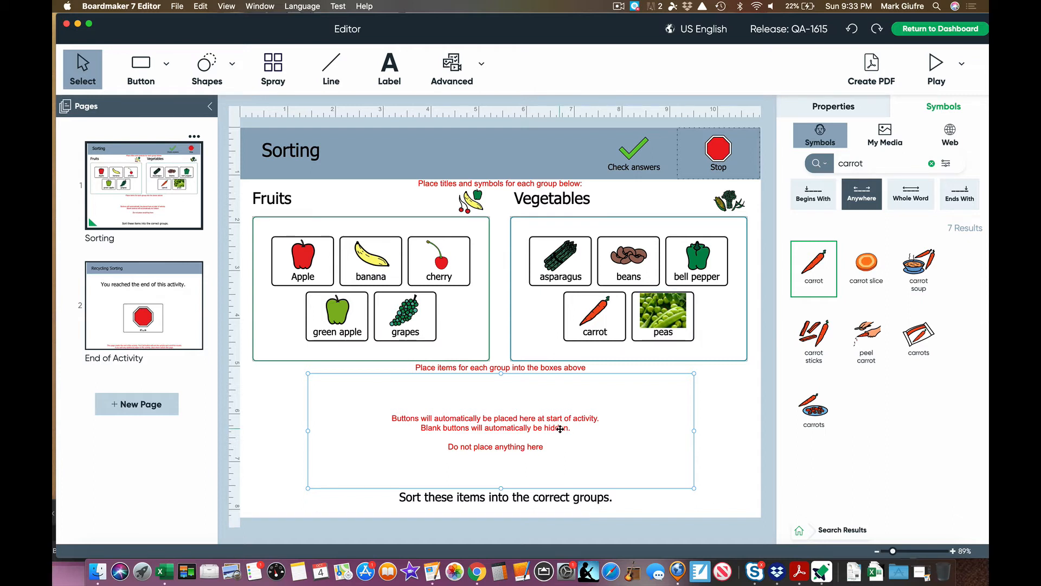
{"action": "left_click", "coordinate": [178, 6]}
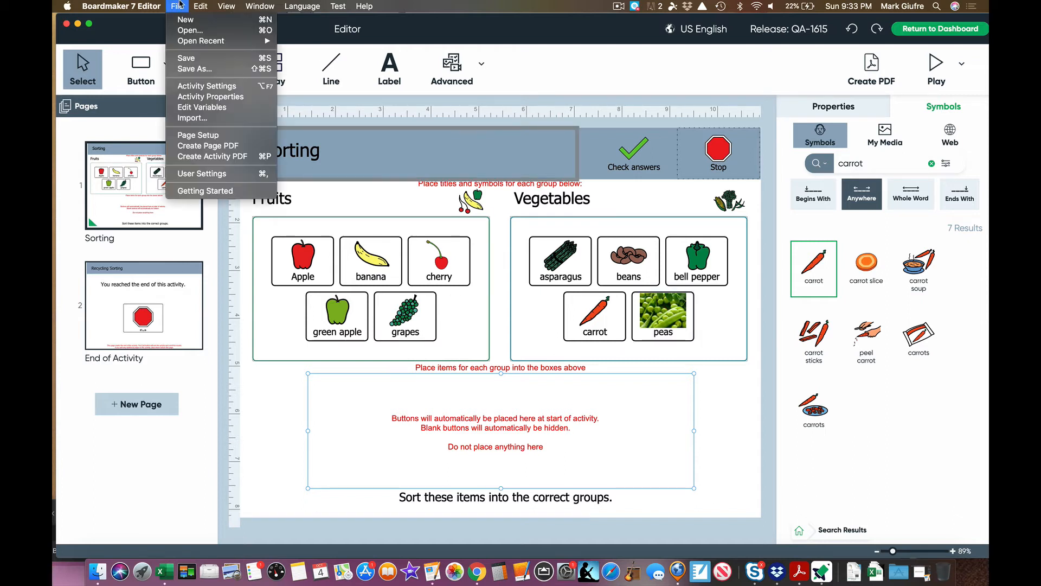
{"action": "left_click", "coordinate": [200, 69]}
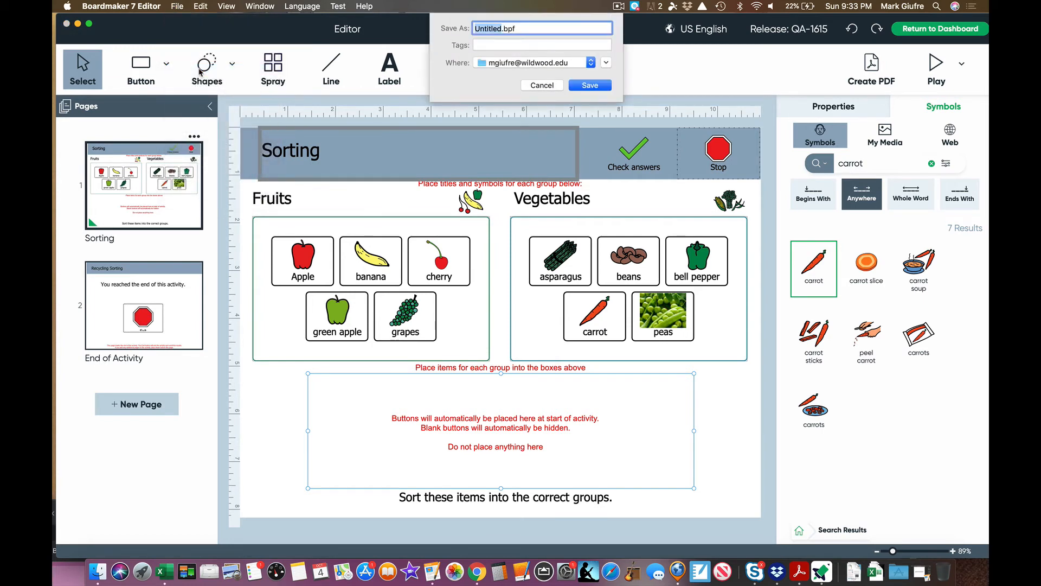
{"action": "type", "text": "Test7"}
{"action": "left_click", "coordinate": [578, 84]}
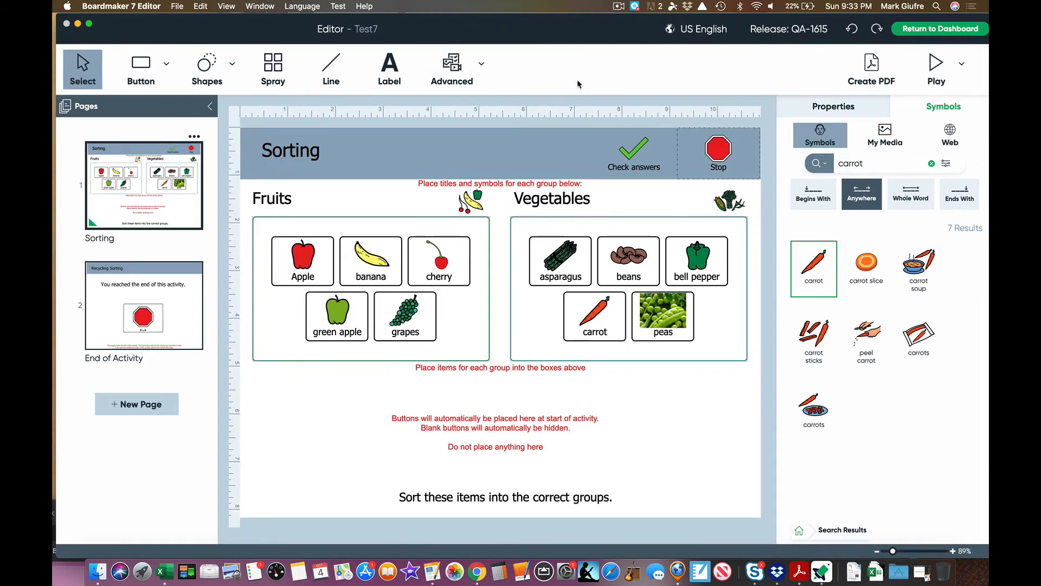
Play the activity with the volume raised, trying peas in Fruits before sorting peas into Vegetables and the red apple into Fruits
{"action": "left_click", "coordinate": [926, 65]}
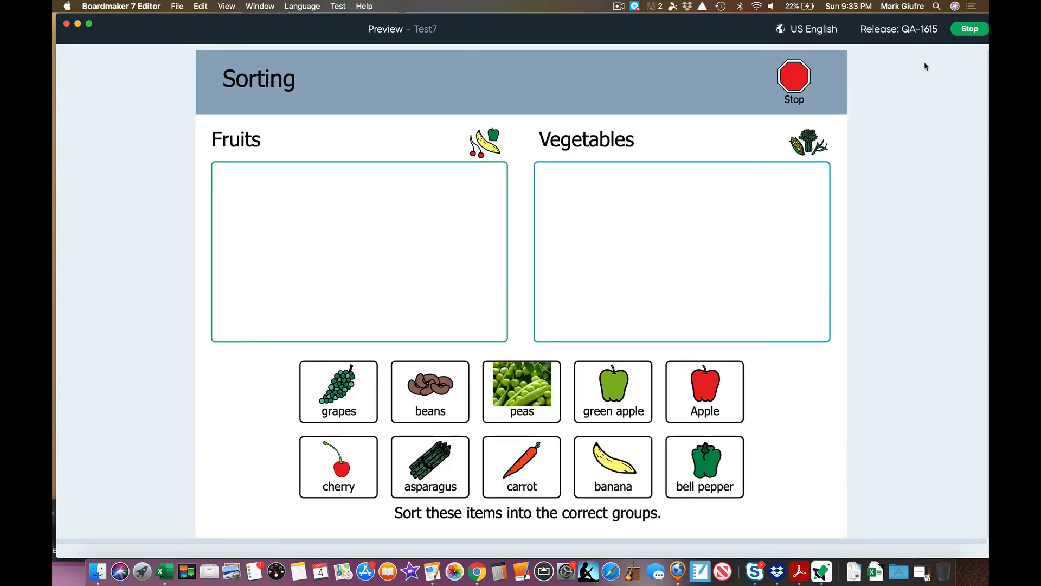
{"action": "left_click_drag", "start_coordinate": [521, 385], "coordinate": [378, 215]}
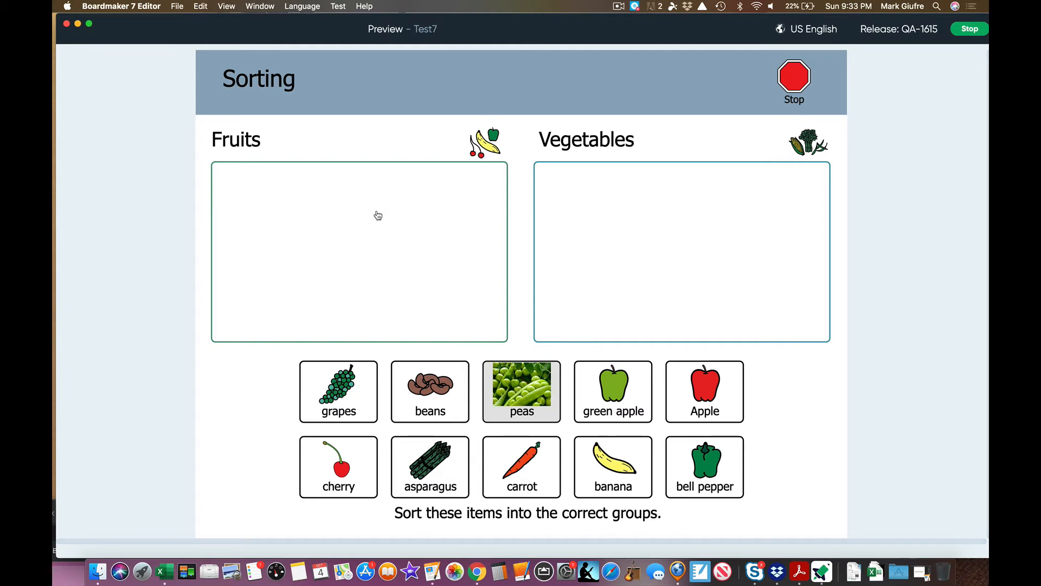
{"action": "key", "text": "XF86AudioRaiseVolume"}
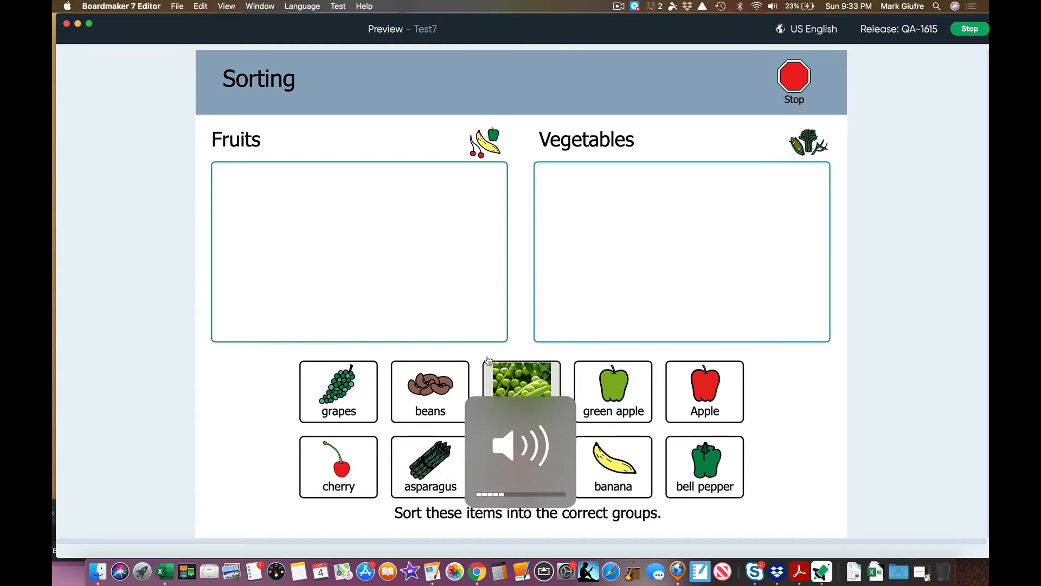
{"action": "left_click", "coordinate": [415, 252]}
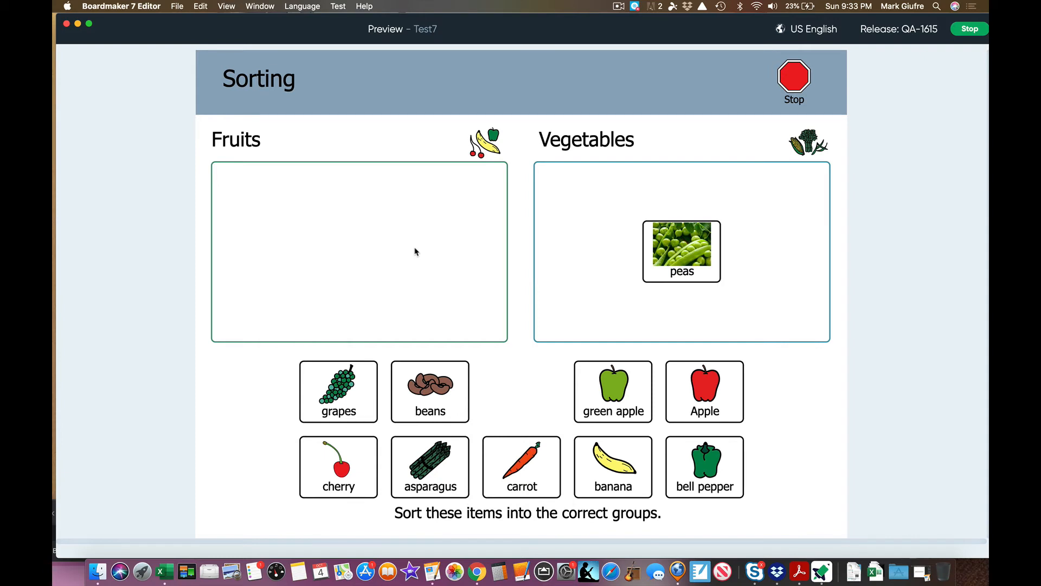
{"action": "left_click", "coordinate": [455, 281]}
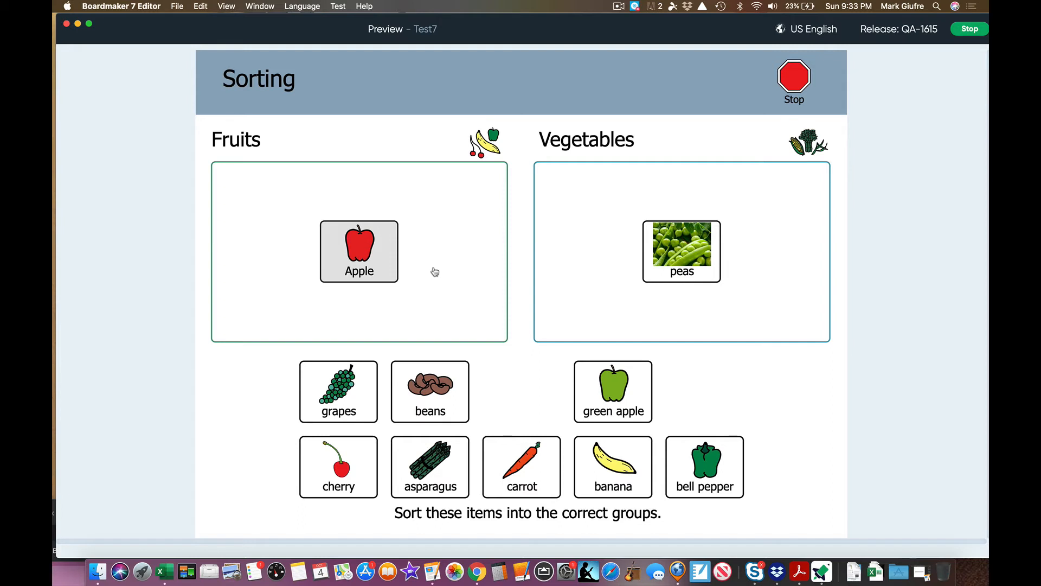
Sort the beans and bell pepper into Vegetables, try the green apple there, and sort the cherry and green apple into Fruits
{"action": "left_click_drag", "start_coordinate": [434, 377], "coordinate": [629, 206]}
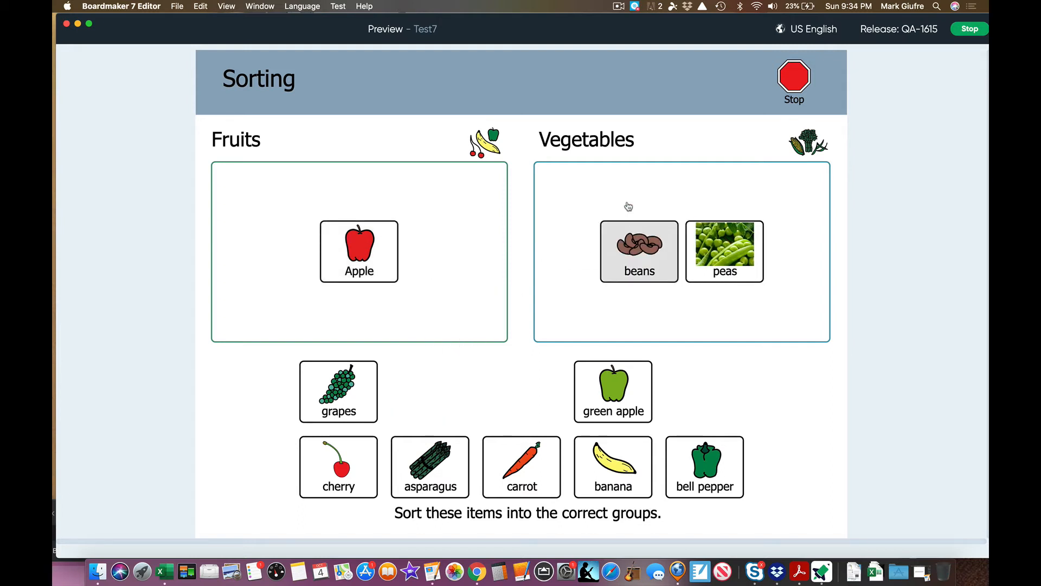
{"action": "left_click", "coordinate": [607, 399]}
{"action": "left_click", "coordinate": [606, 399]}
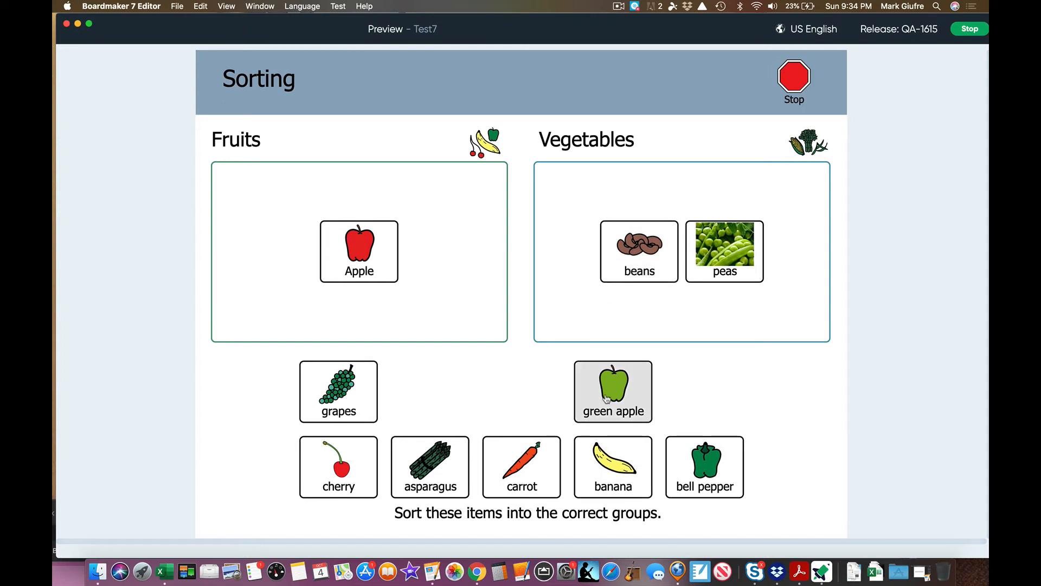
{"action": "left_click_drag", "start_coordinate": [607, 399], "coordinate": [585, 255]}
{"action": "left_click_drag", "start_coordinate": [719, 491], "coordinate": [565, 264]}
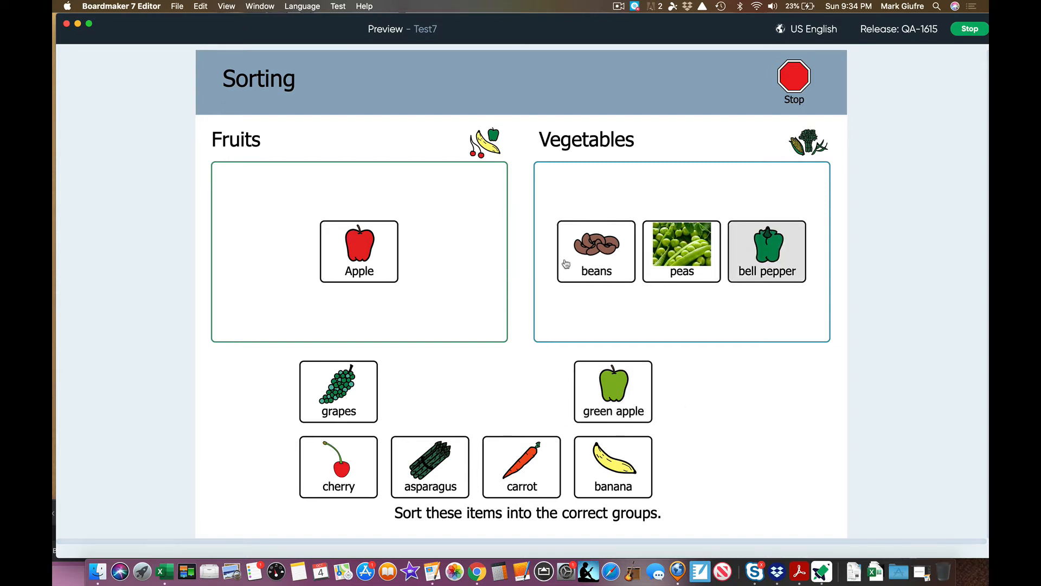
{"action": "left_click_drag", "start_coordinate": [341, 467], "coordinate": [374, 299]}
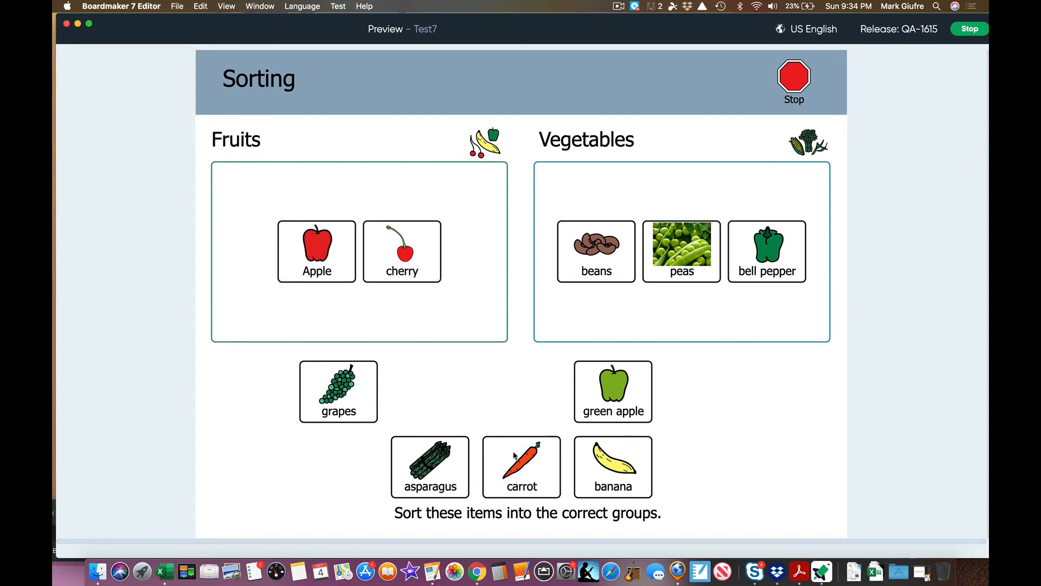
{"action": "left_click", "coordinate": [613, 374]}
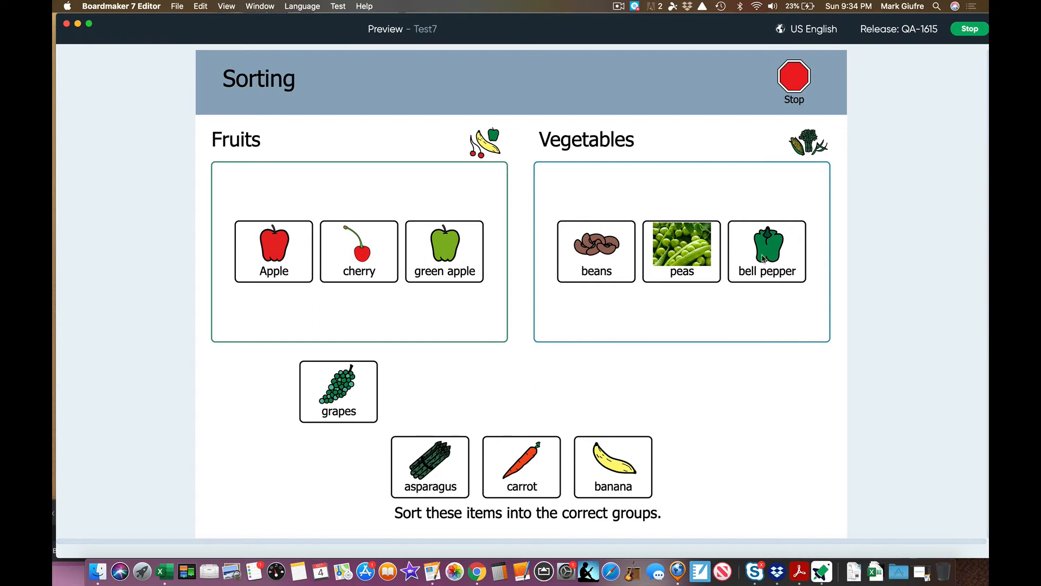
Stop the sorting activity preview and return to the dashboard
{"action": "left_click", "coordinate": [963, 31]}
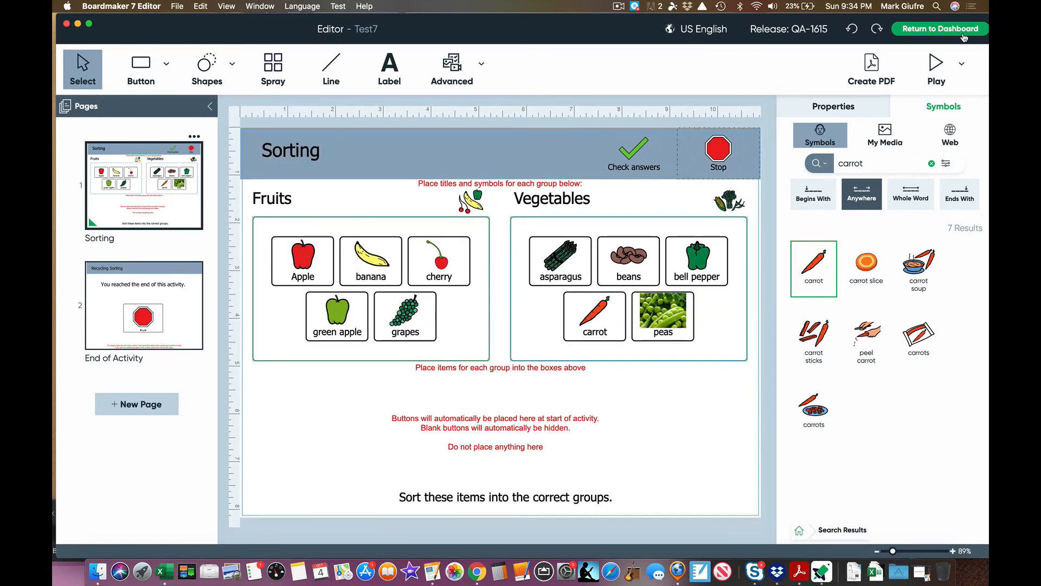
{"action": "left_click", "coordinate": [961, 34]}
{"action": "mouse_move", "coordinate": [469, 192]}
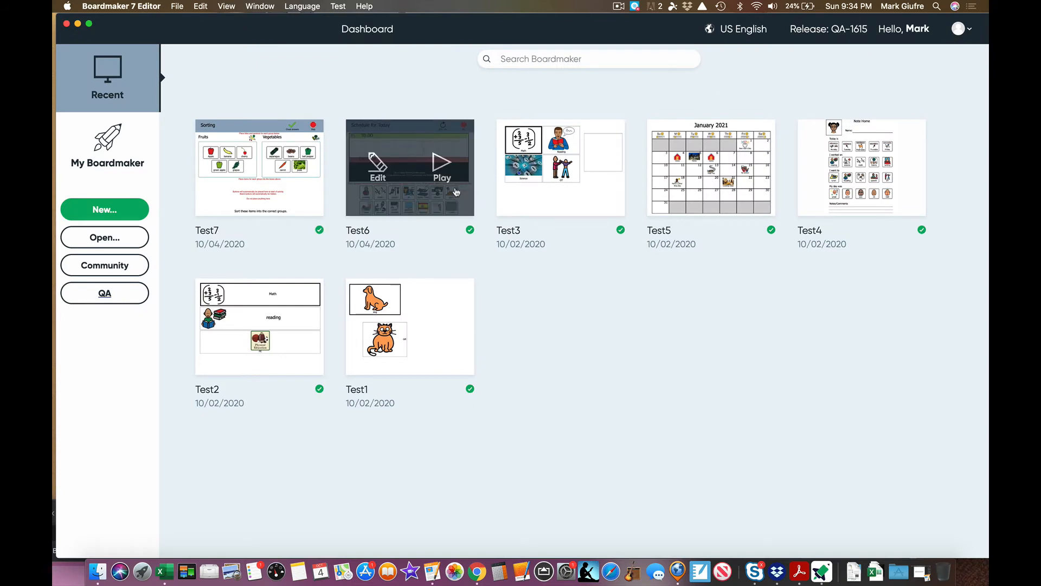
Browse the interactive templates available for a new activity
{"action": "left_click", "coordinate": [121, 218]}
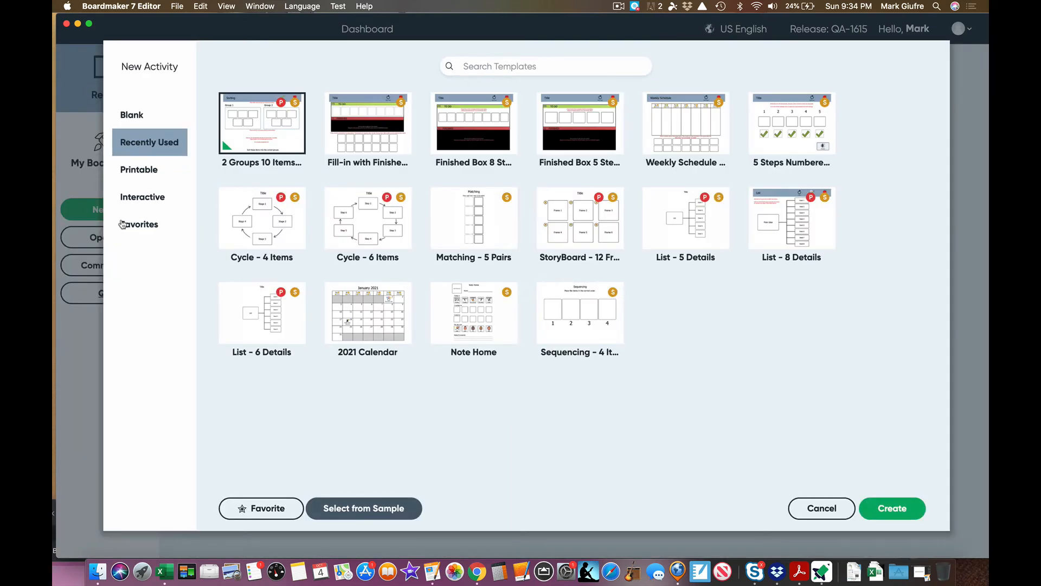
{"action": "left_click", "coordinate": [148, 201]}
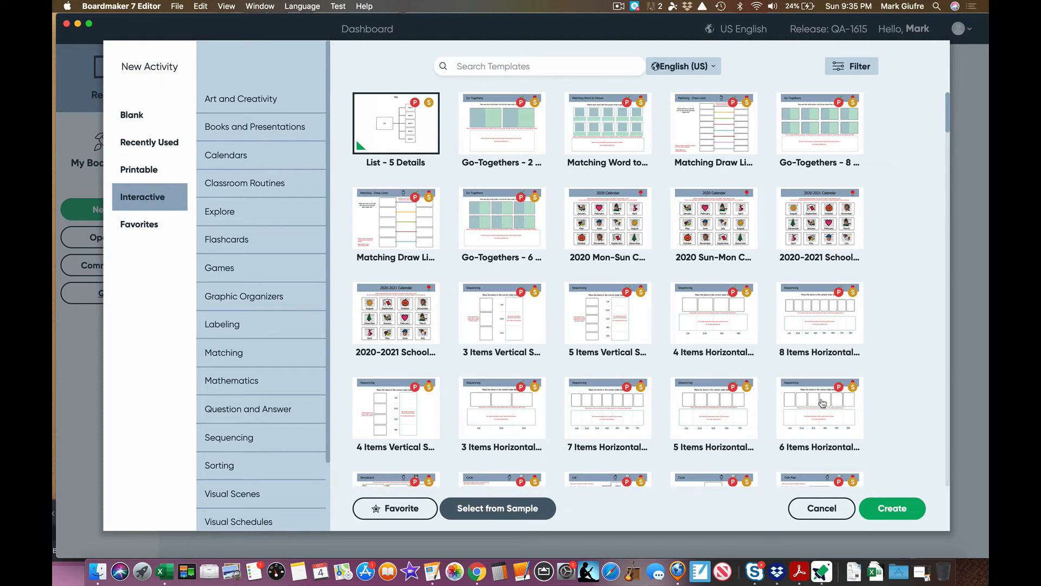
{"action": "scroll", "coordinate": [823, 403], "scroll_direction": "down", "scroll_amount": 1}
{"action": "scroll", "coordinate": [822, 403], "scroll_direction": "down", "scroll_amount": 5}
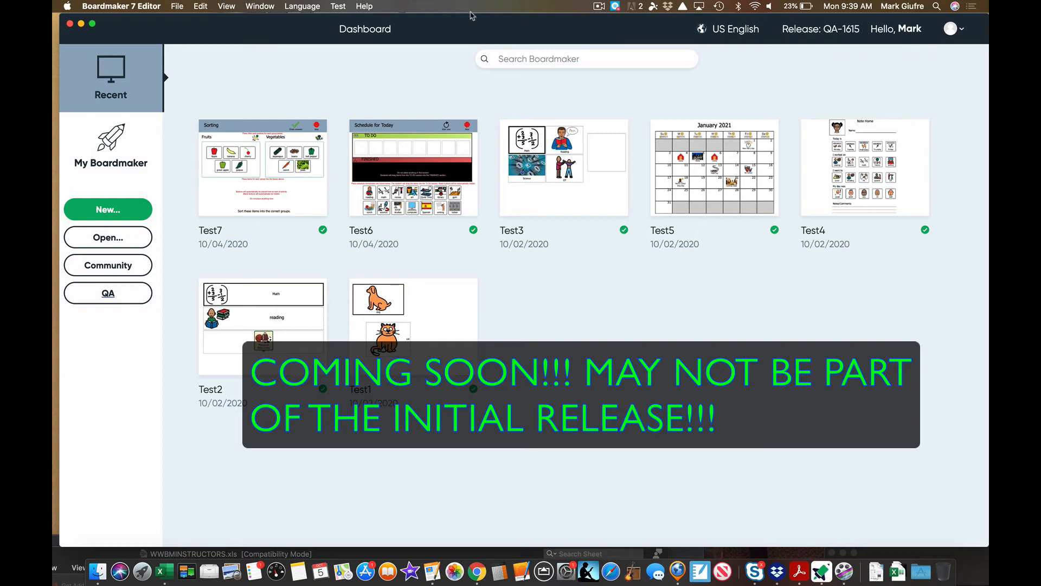
Create a new activity from the interactive Book - Text Below template in Books and Presentations
{"action": "left_click", "coordinate": [115, 212]}
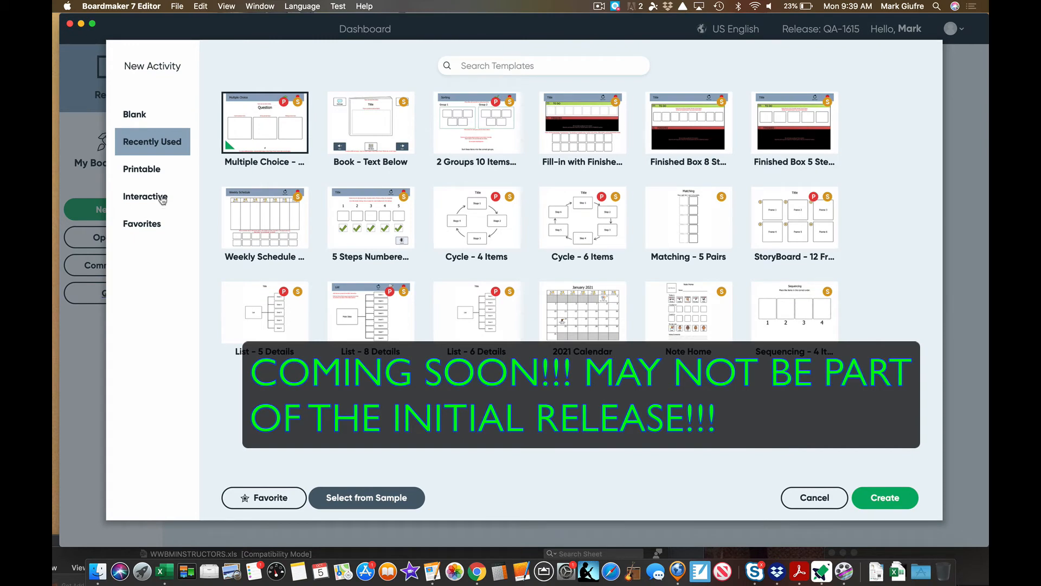
{"action": "left_click", "coordinate": [162, 200]}
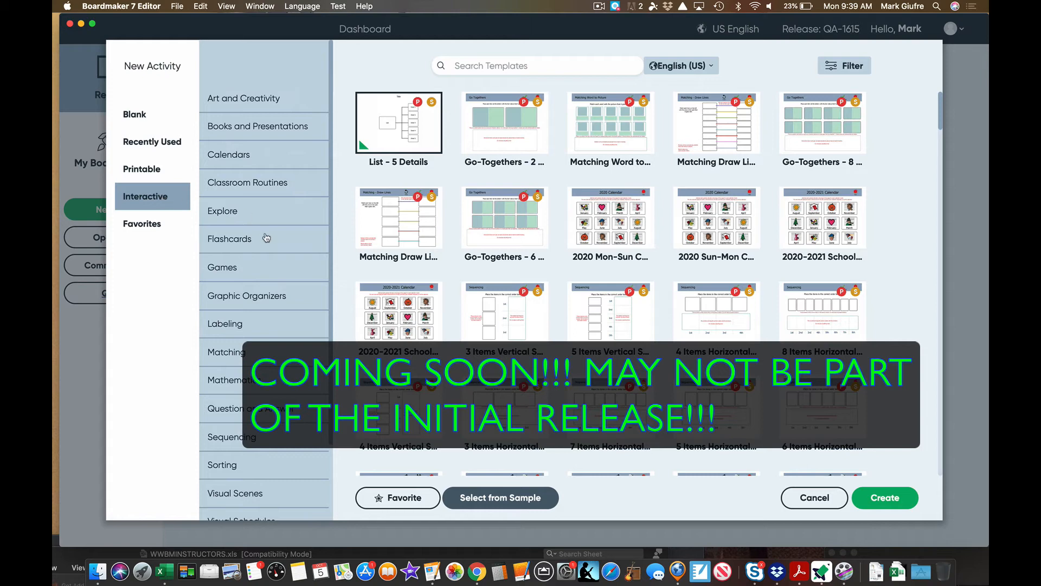
{"action": "left_click", "coordinate": [264, 127]}
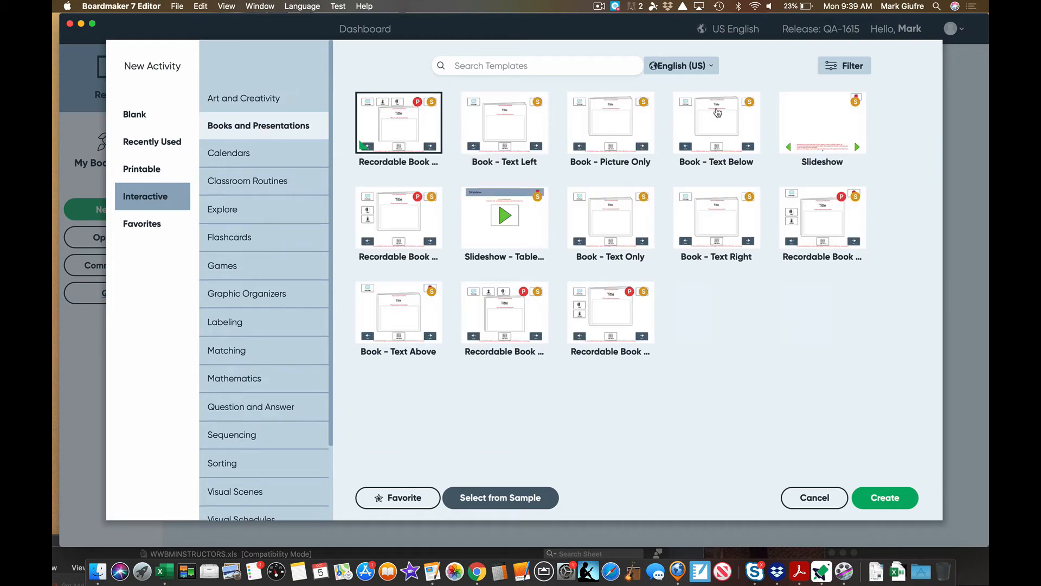
{"action": "left_click", "coordinate": [718, 112]}
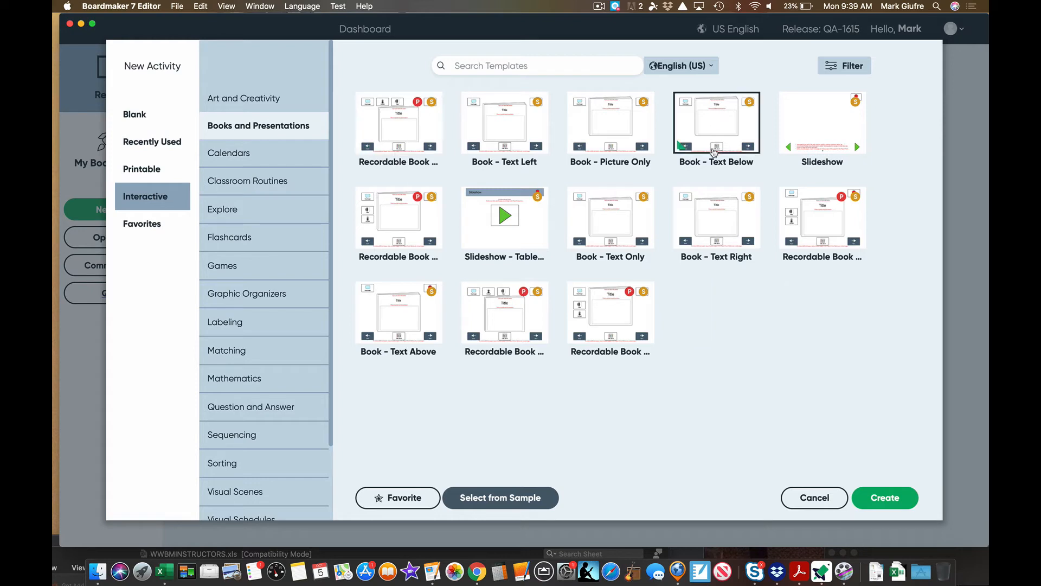
{"action": "left_click", "coordinate": [896, 497]}
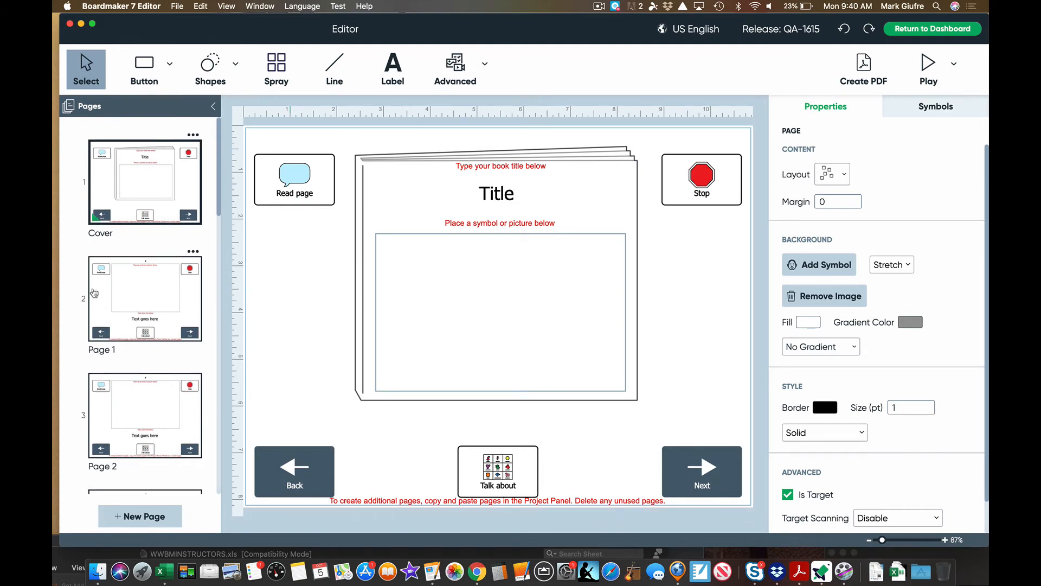
Look through the book template's pages from the cover to the end, including the page options of Page 2
{"action": "scroll", "coordinate": [93, 292], "scroll_direction": "down", "scroll_amount": 2}
{"action": "scroll", "coordinate": [93, 293], "scroll_direction": "down", "scroll_amount": 15}
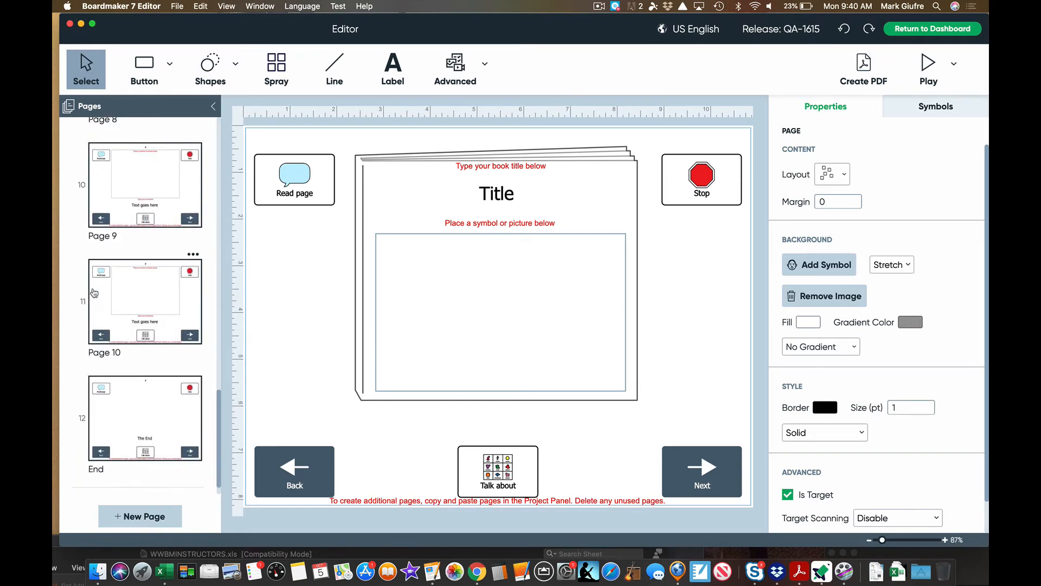
{"action": "scroll", "coordinate": [94, 293], "scroll_direction": "up", "scroll_amount": 13}
{"action": "left_click", "coordinate": [194, 194]}
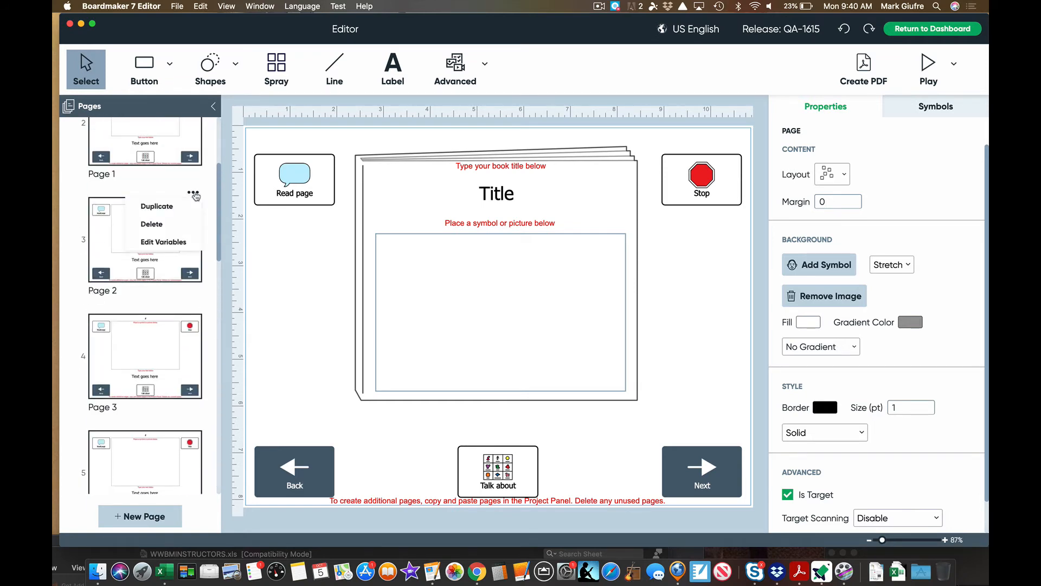
{"action": "scroll", "coordinate": [203, 168], "scroll_direction": "up", "scroll_amount": 8}
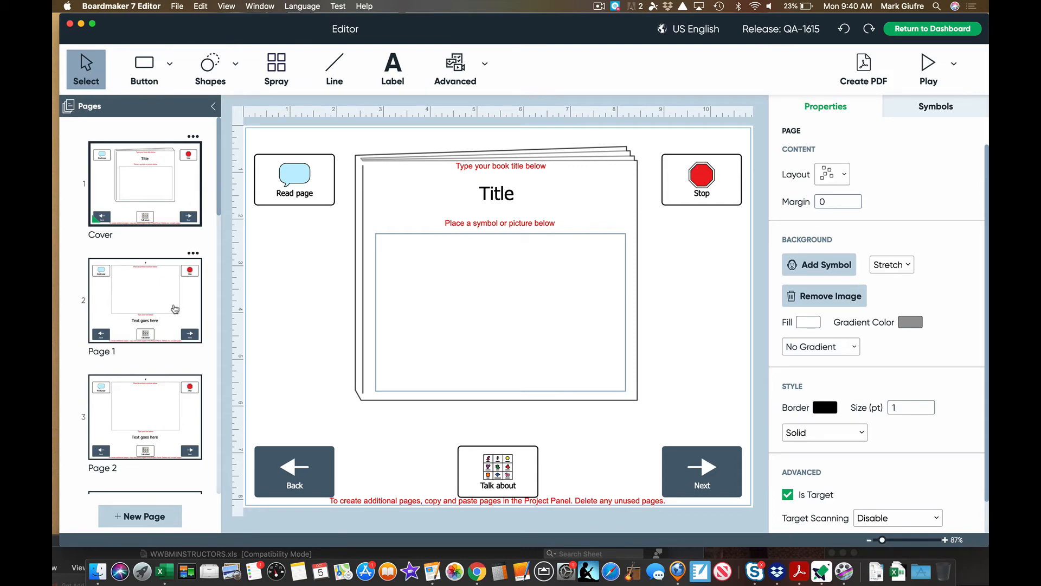
{"action": "scroll", "coordinate": [175, 309], "scroll_direction": "down", "scroll_amount": 10}
{"action": "scroll", "coordinate": [175, 309], "scroll_direction": "up", "scroll_amount": 10}
Title the book cover Fall and fill its picture box with the fall symbol showing a scarecrow, pumpkins and an orange tree
{"action": "double_click", "coordinate": [498, 195]}
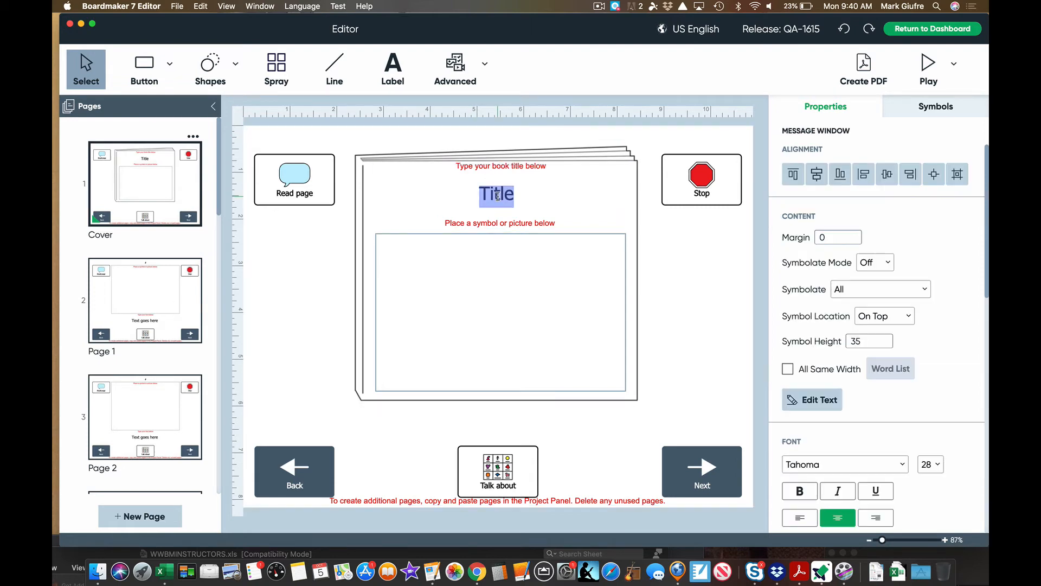
{"action": "type", "text": "Fall"}
{"action": "left_click", "coordinate": [495, 299]}
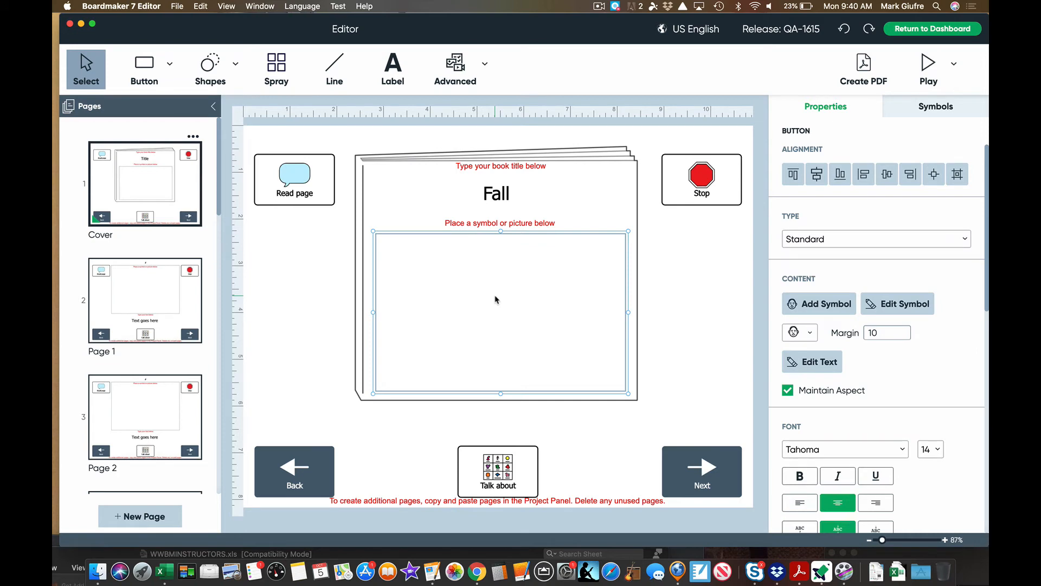
{"action": "double_click", "coordinate": [495, 299]}
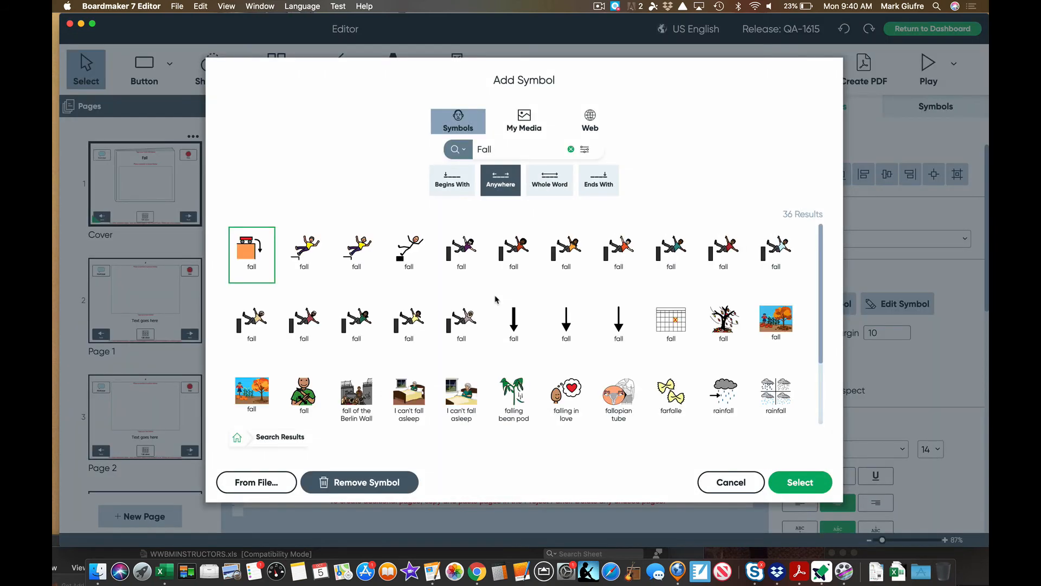
{"action": "scroll", "coordinate": [495, 299], "scroll_direction": "down", "scroll_amount": 3}
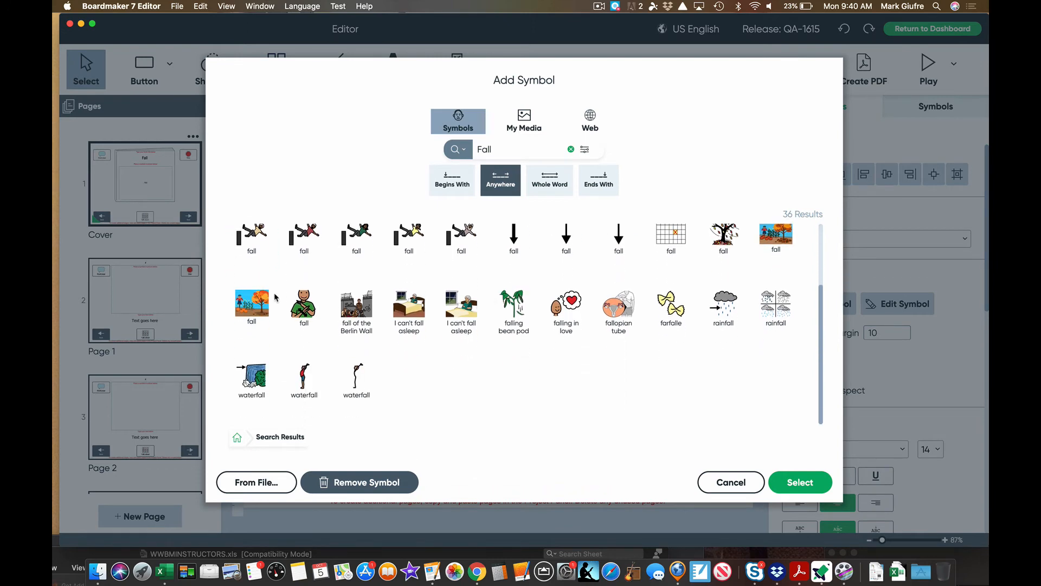
{"action": "left_click", "coordinate": [264, 300]}
{"action": "left_click", "coordinate": [808, 491]}
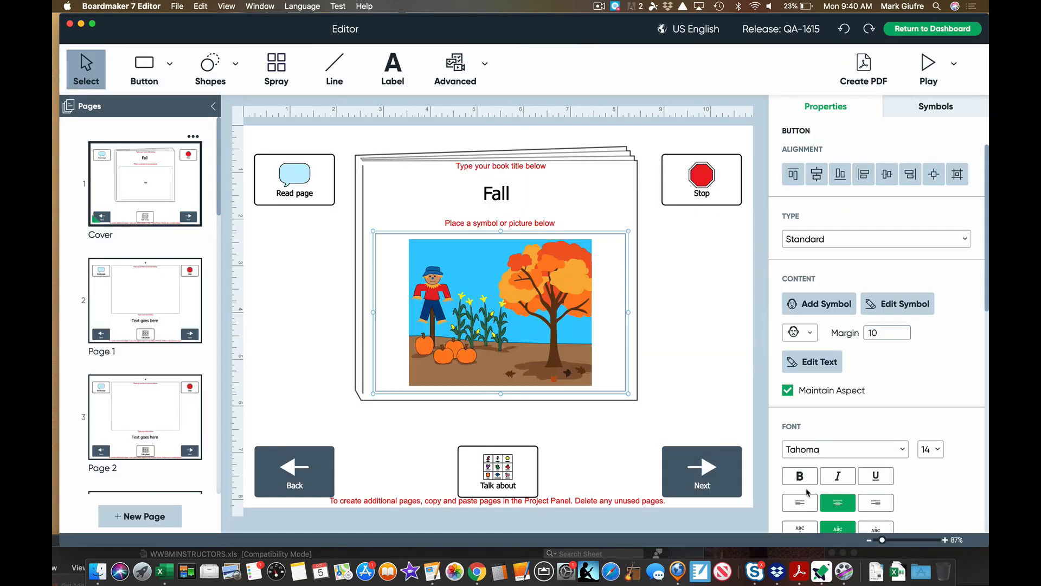
{"action": "left_click", "coordinate": [733, 405]}
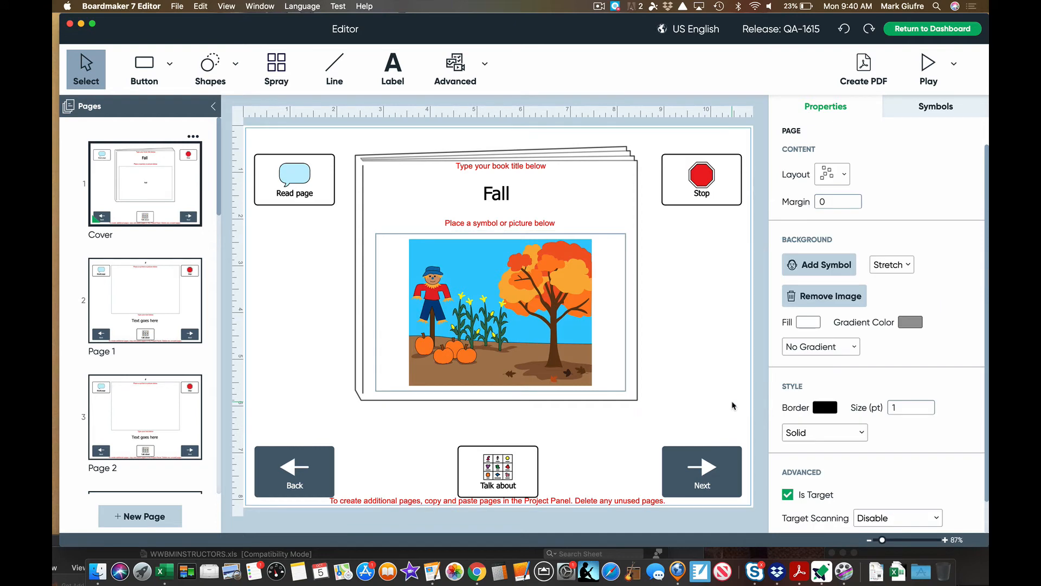
Fill the picture box on Page 1 with the first symbol found for Pumpkin
{"action": "left_click", "coordinate": [162, 281]}
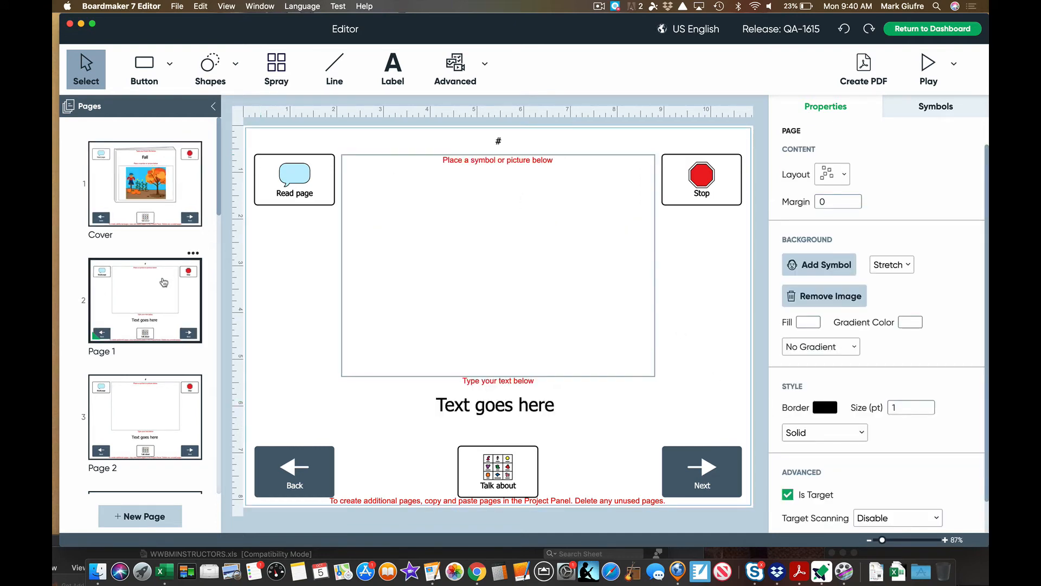
{"action": "left_click", "coordinate": [429, 271]}
{"action": "type", "text": "Pumpkin"}
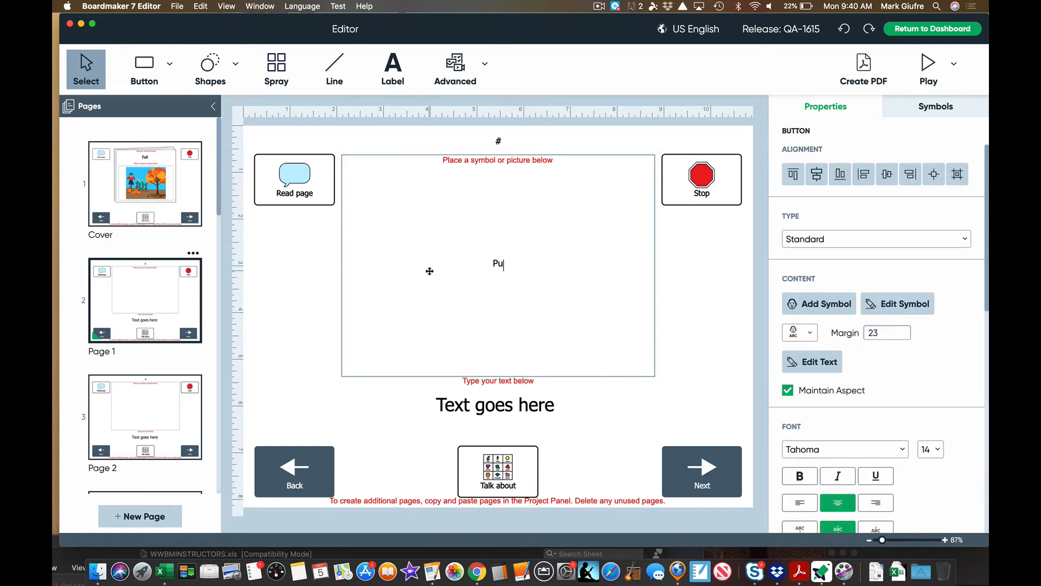
{"action": "key", "text": "BackSpace"}
{"action": "key", "text": "BackSpace"}
{"action": "key", "text": "BackSpace"}
{"action": "type", "text": "kin"}
{"action": "double_click", "coordinate": [430, 272]}
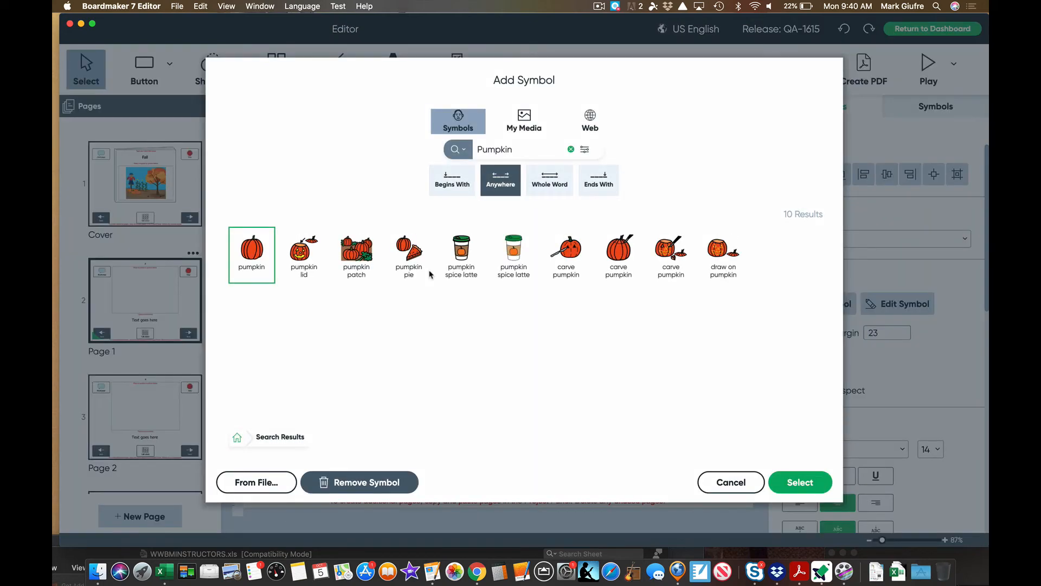
{"action": "left_click", "coordinate": [798, 480]}
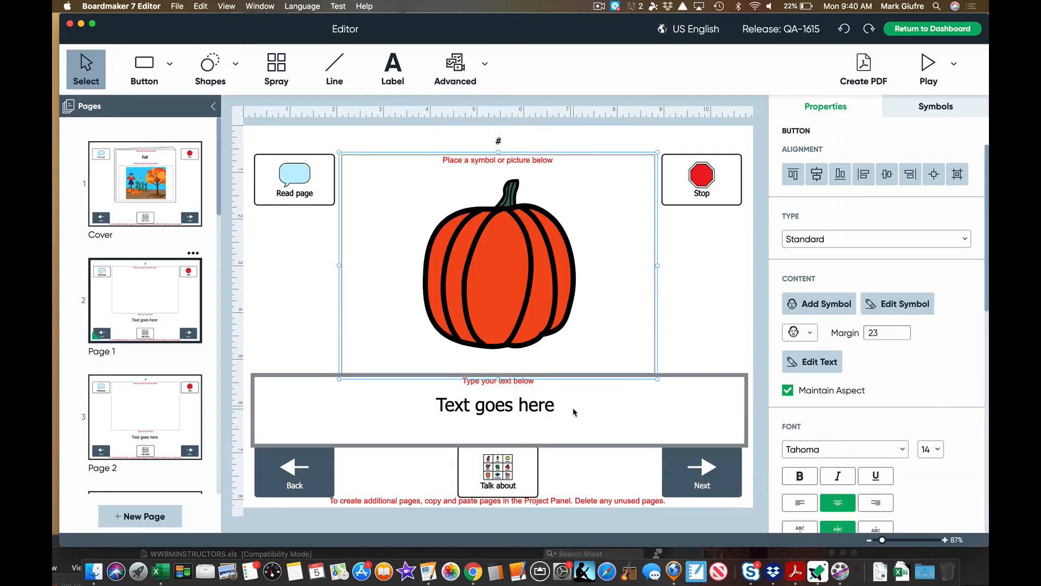
Replace the placeholder text on Page 1 with "In the fall, I see pumpkins."
{"action": "left_click", "coordinate": [540, 409]}
{"action": "double_click", "coordinate": [540, 410]}
{"action": "left_click", "coordinate": [540, 410]}
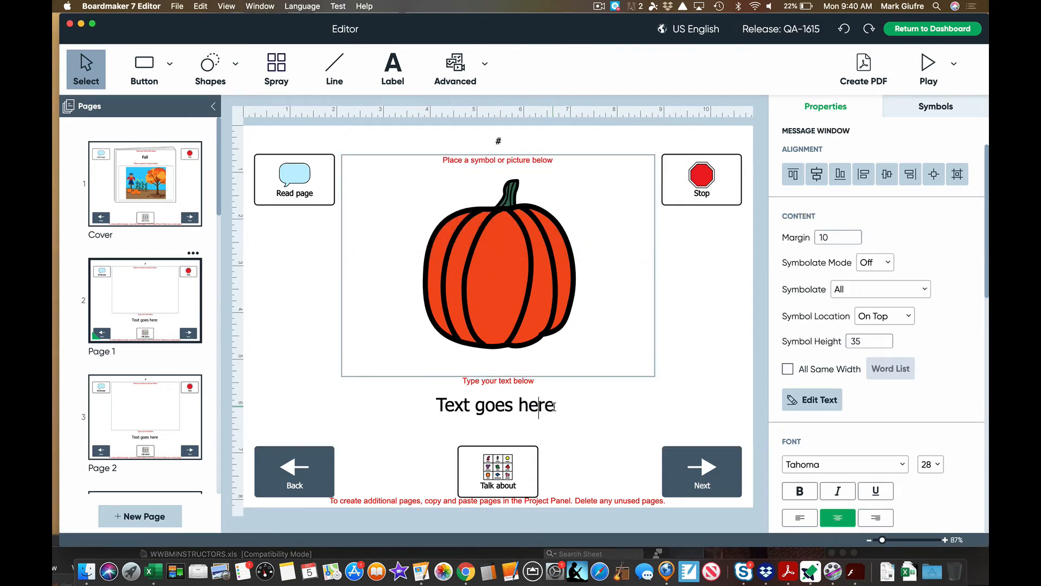
{"action": "left_click_drag", "start_coordinate": [554, 406], "coordinate": [400, 407]}
{"action": "key", "text": "BackSpace"}
{"action": "type", "text": "In the"}
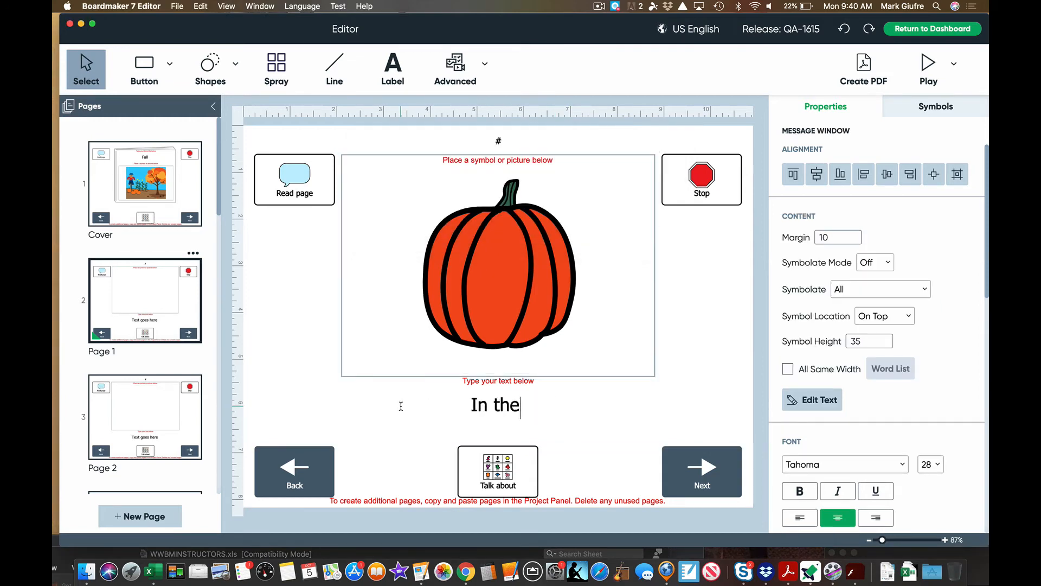
{"action": "type", "text": " gfa"}
{"action": "key", "text": "BackSpace"}
{"action": "key", "text": "BackSpace"}
{"action": "key", "text": "BackSpace"}
{"action": "type", "text": "fall"}
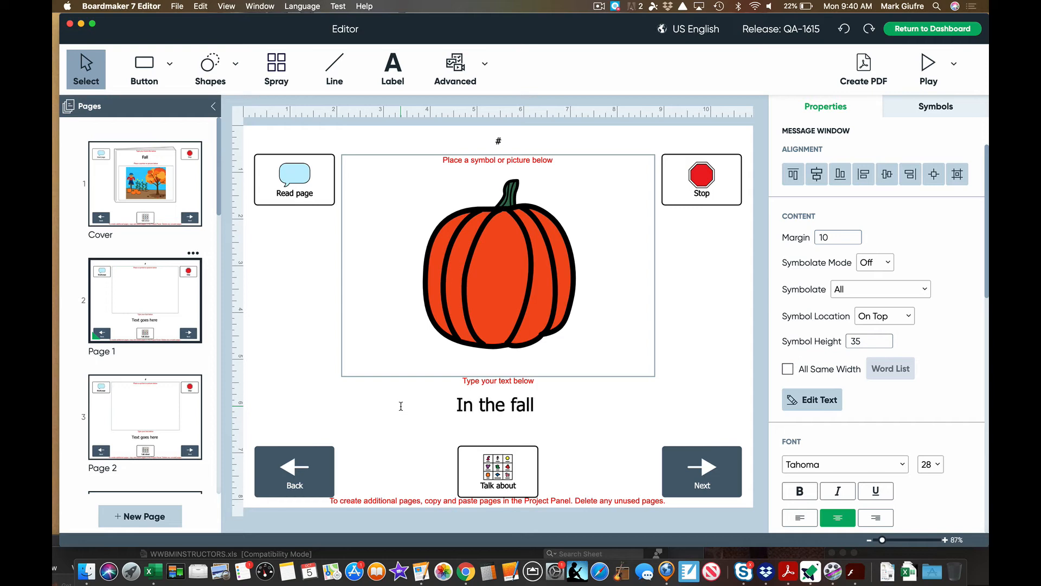
{"action": "type", "text": ",  I see pum"}
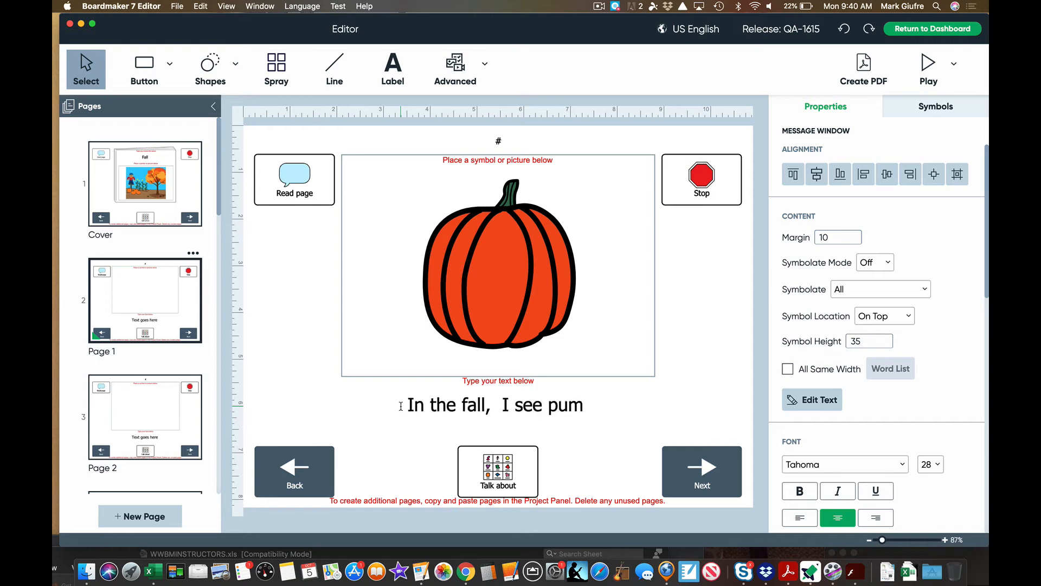
{"action": "type", "text": "pkimns."}
{"action": "key", "text": "BackSpace"}
{"action": "key", "text": "BackSpace"}
{"action": "key", "text": "BackSpace"}
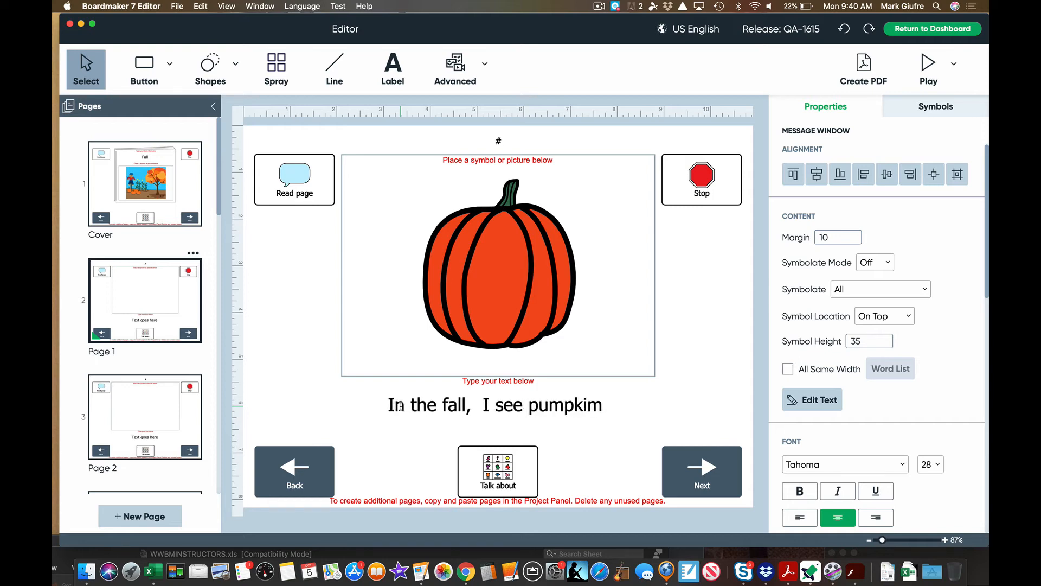
{"action": "key", "text": "BackSpace"}
{"action": "type", "text": "ns."}
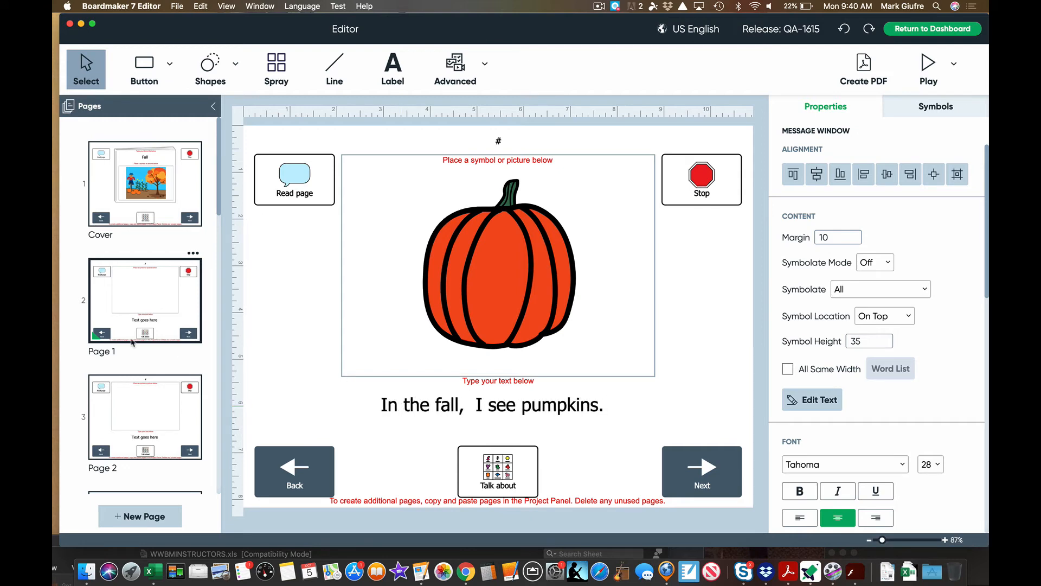
Fill the picture box on Page 2 with the first Apples symbol, showing six red apples
{"action": "scroll", "coordinate": [115, 337], "scroll_direction": "down", "scroll_amount": 5}
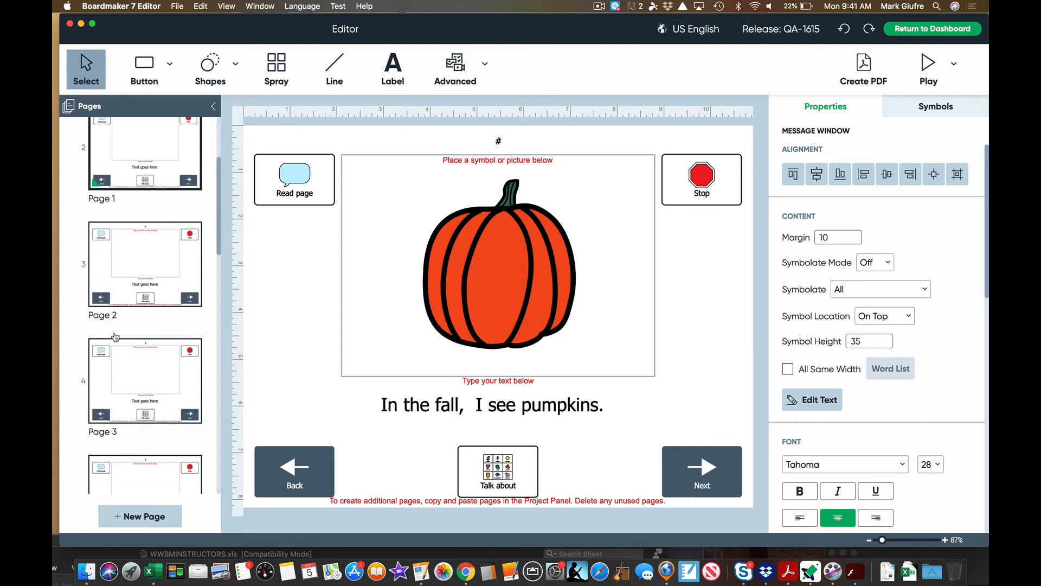
{"action": "left_click", "coordinate": [143, 275]}
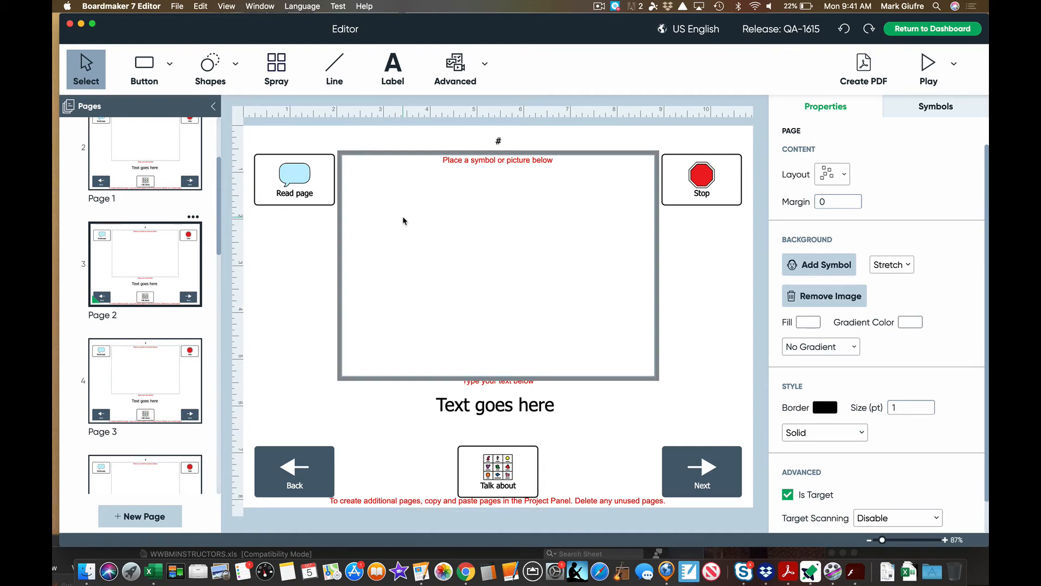
{"action": "left_click", "coordinate": [414, 231]}
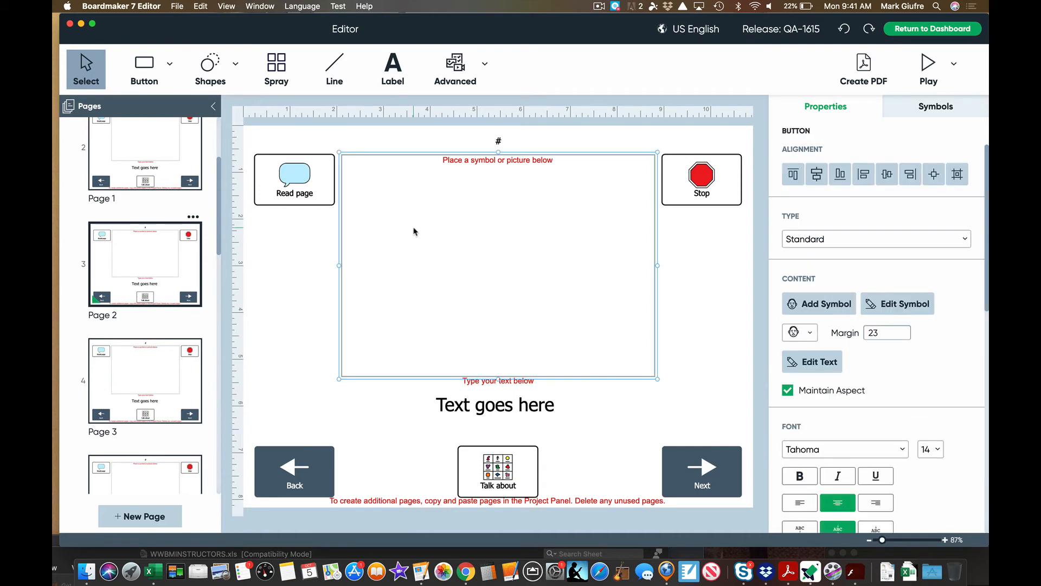
{"action": "double_click", "coordinate": [413, 231]}
{"action": "type", "text": "Apples"}
{"action": "key", "text": "Return"}
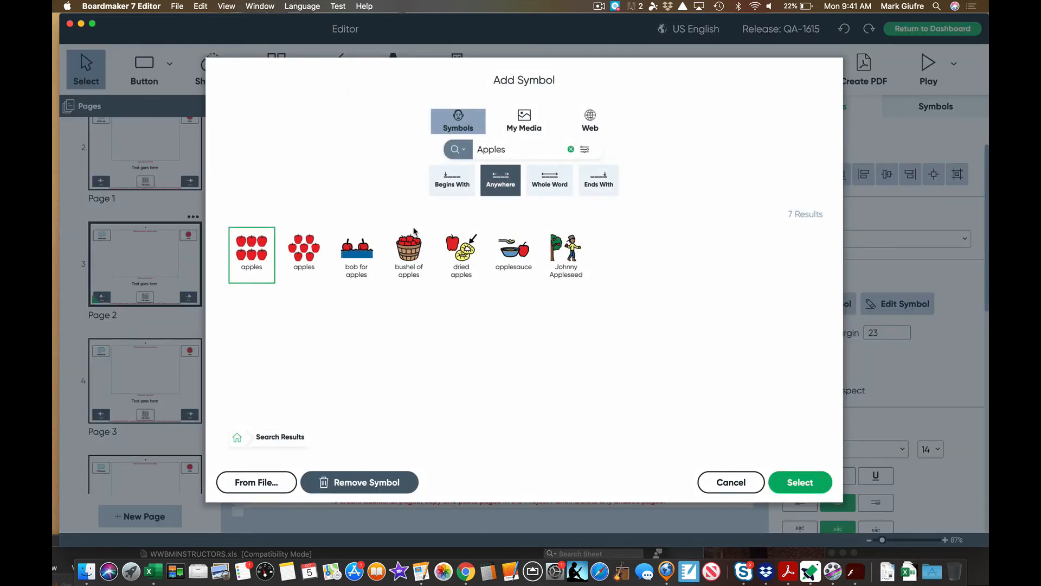
{"action": "left_click", "coordinate": [793, 482]}
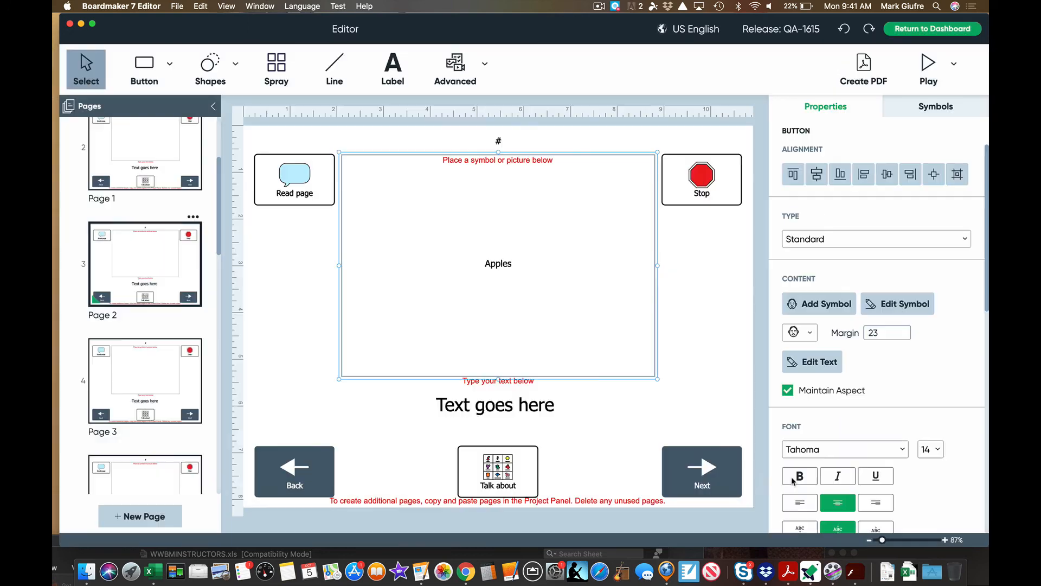
Replace the placeholder text on Page 2 with "In the fall, I see apples."
{"action": "left_click", "coordinate": [515, 406]}
{"action": "left_click_drag", "start_coordinate": [562, 407], "coordinate": [432, 405]}
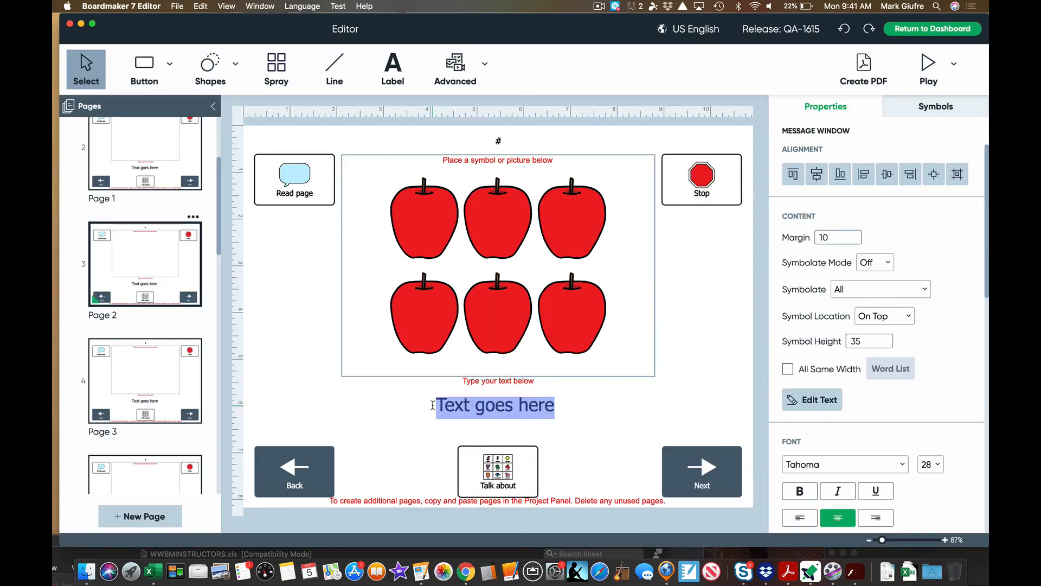
{"action": "type", "text": "In the fall,"}
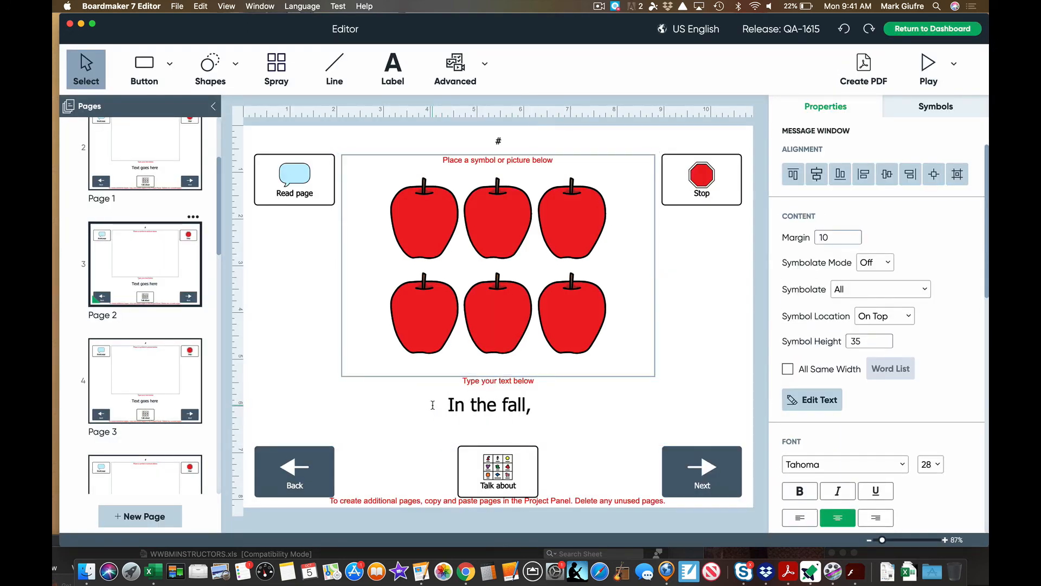
{"action": "type", "text": "  I see apples."}
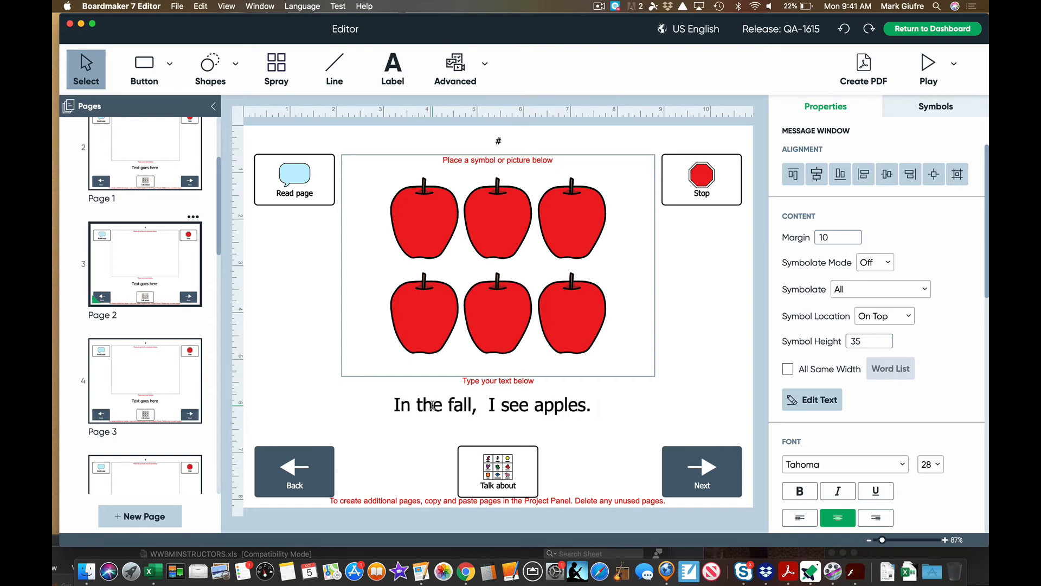
Fill the picture box on Page 3 with the Leaves symbol showing red, orange and green leaves
{"action": "scroll", "coordinate": [69, 357], "scroll_direction": "up", "scroll_amount": 3}
{"action": "left_click", "coordinate": [112, 341]}
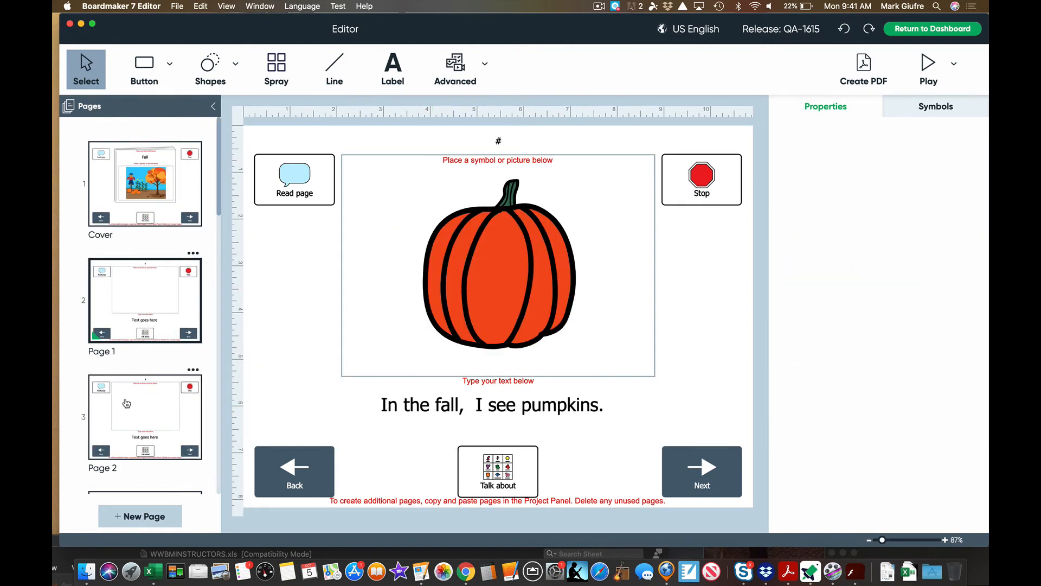
{"action": "left_click", "coordinate": [127, 403]}
{"action": "scroll", "coordinate": [126, 403], "scroll_direction": "down", "scroll_amount": 3}
{"action": "left_click", "coordinate": [144, 364]}
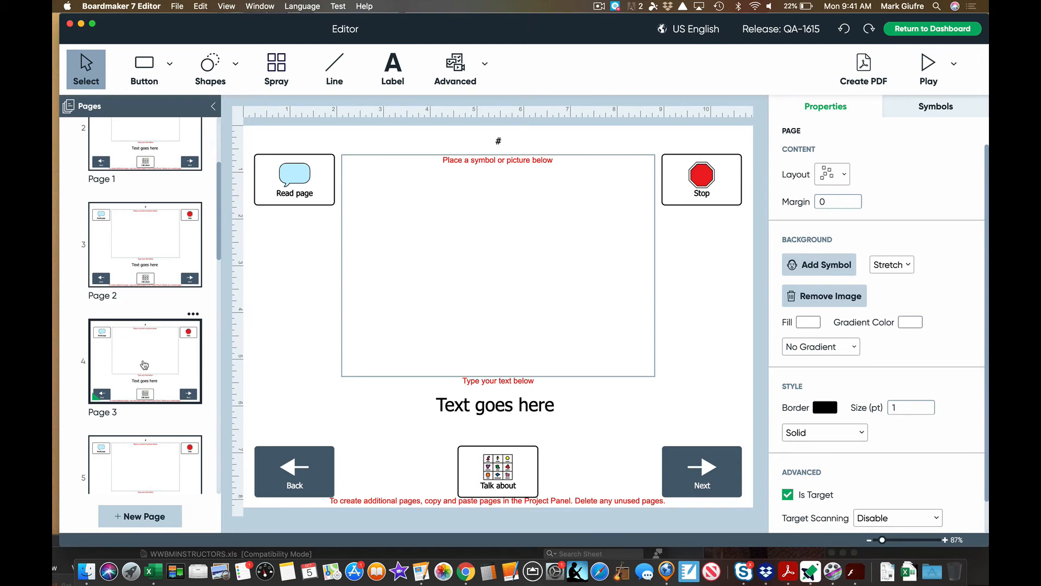
{"action": "left_click", "coordinate": [487, 281]}
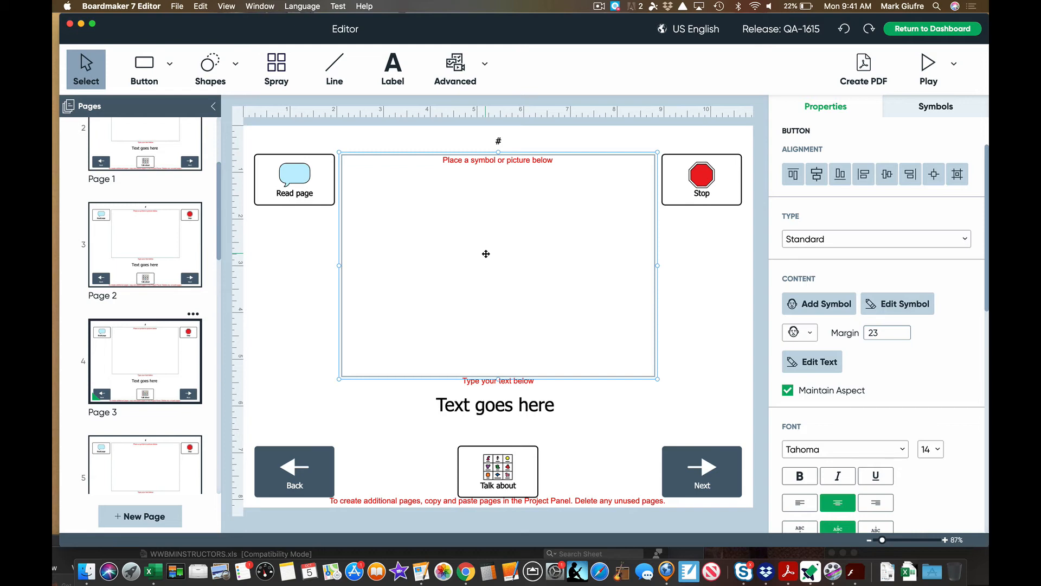
{"action": "type", "text": "Leaves"}
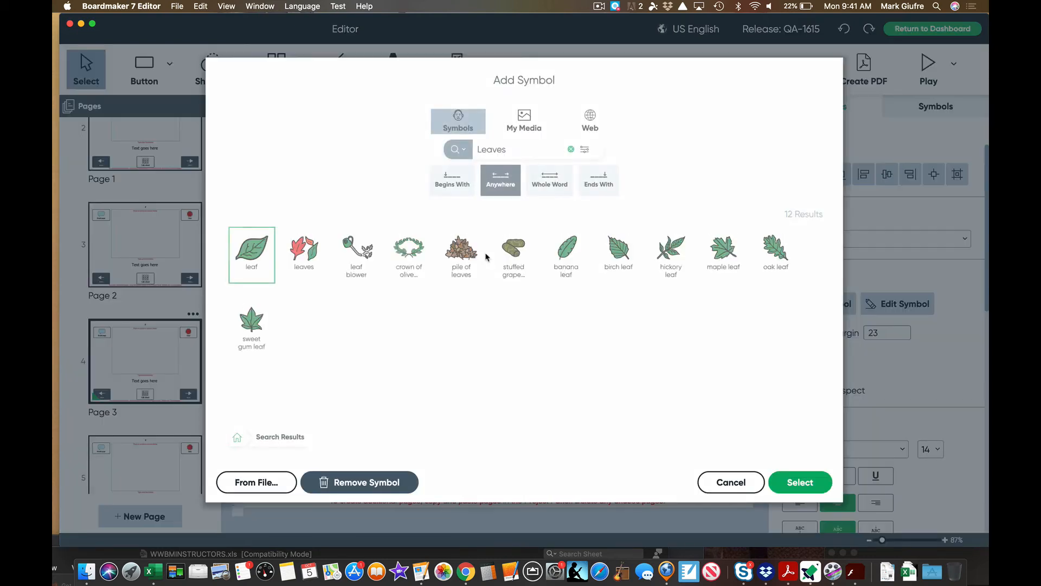
{"action": "double_click", "coordinate": [486, 254]}
{"action": "left_click", "coordinate": [306, 252]}
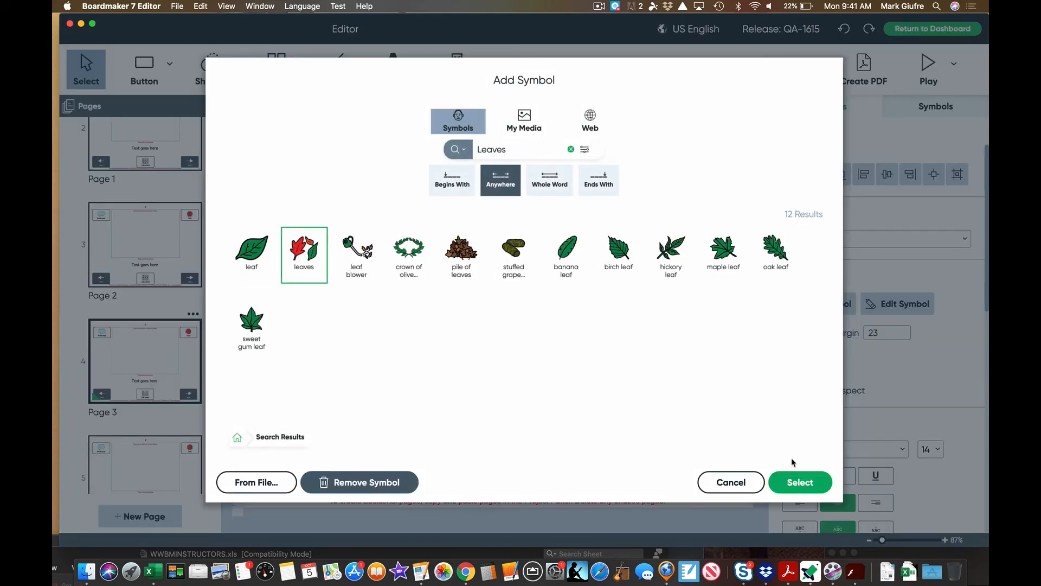
{"action": "left_click", "coordinate": [794, 480]}
Replace the placeholder text on Page 3 with "In the fall, I see leaves."
{"action": "left_click", "coordinate": [545, 411]}
{"action": "left_click", "coordinate": [545, 406]}
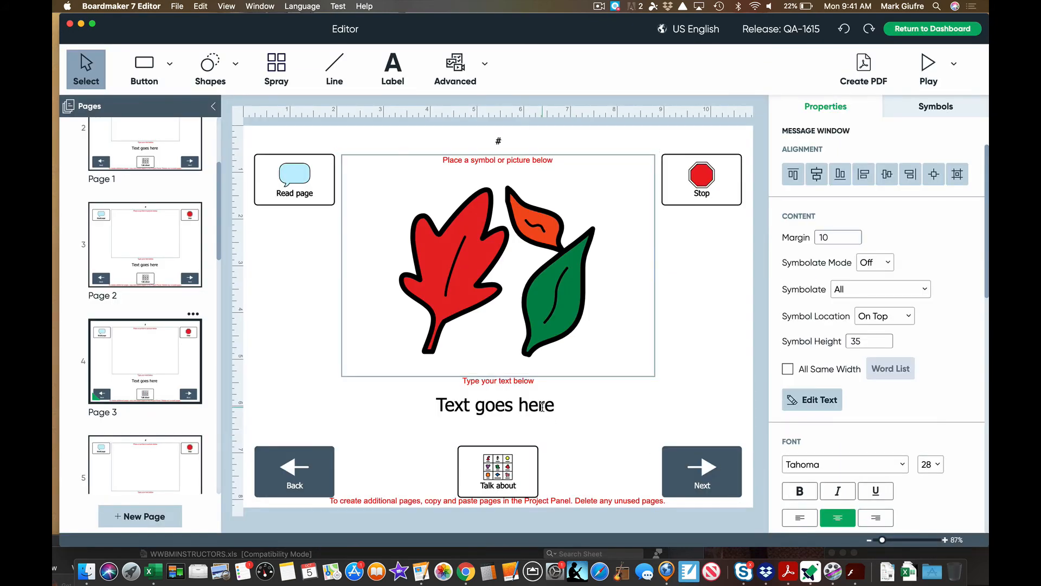
{"action": "left_click_drag", "start_coordinate": [556, 407], "coordinate": [441, 405]}
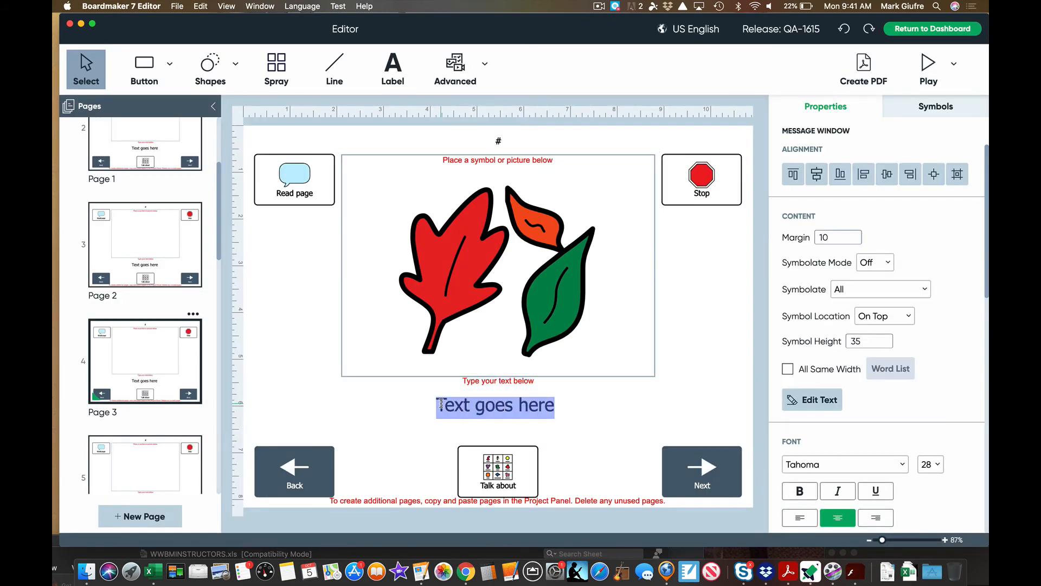
{"action": "type", "text": "In tht"}
{"action": "type", "text": "fall"}
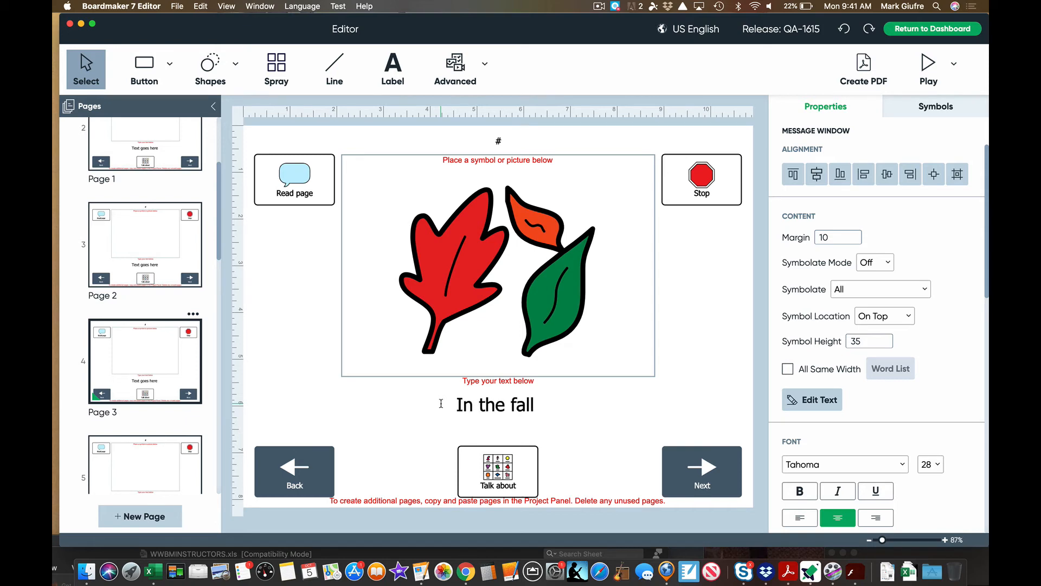
{"action": "type", "text": ",  I see leaves."}
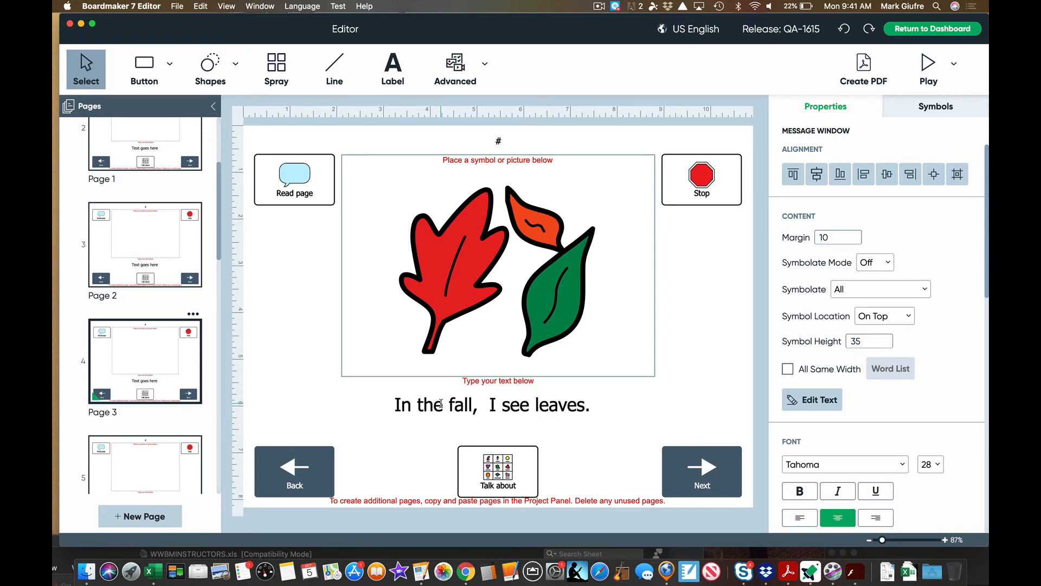
Look through the cover and Pages 1 to 3 to check their pictures and sentences
{"action": "scroll", "coordinate": [180, 326], "scroll_direction": "up", "scroll_amount": 3}
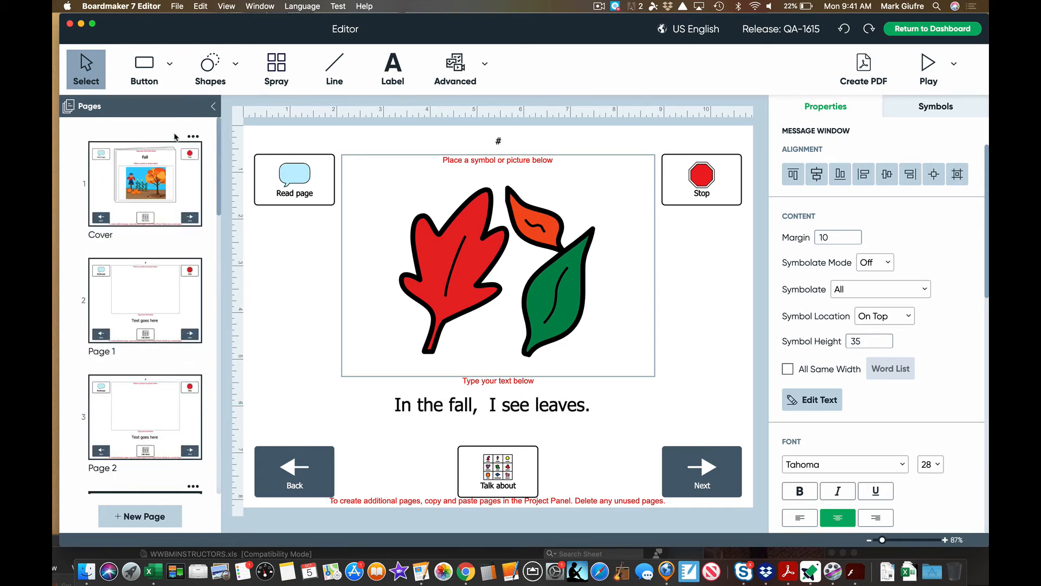
{"action": "left_click", "coordinate": [172, 168]}
{"action": "scroll", "coordinate": [174, 292], "scroll_direction": "down", "scroll_amount": 1}
{"action": "left_click", "coordinate": [174, 308]}
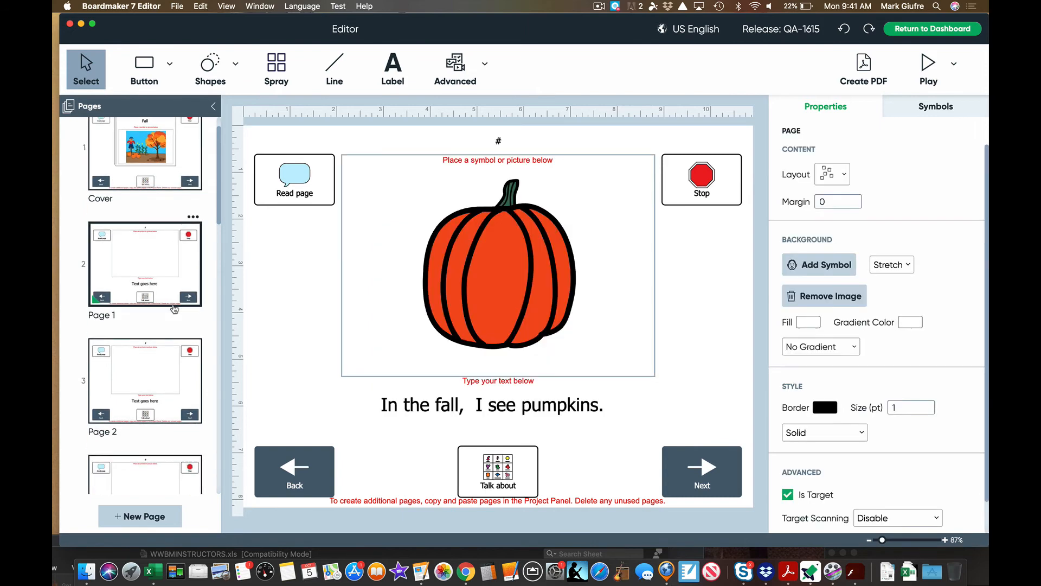
{"action": "left_click", "coordinate": [174, 383]}
{"action": "scroll", "coordinate": [175, 383], "scroll_direction": "down", "scroll_amount": 3}
{"action": "left_click", "coordinate": [174, 381]}
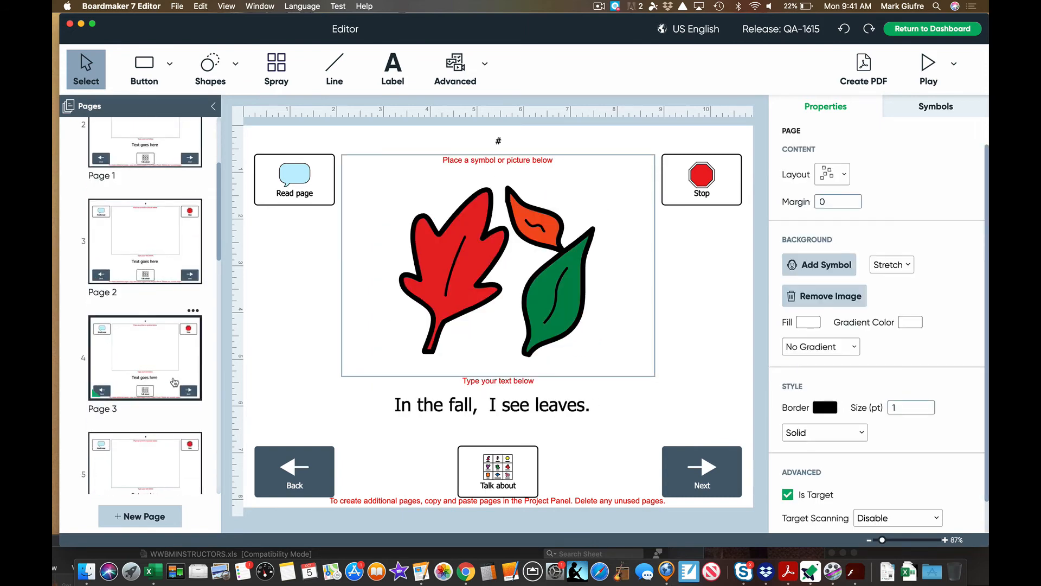
{"action": "left_click", "coordinate": [161, 244]}
{"action": "scroll", "coordinate": [161, 244], "scroll_direction": "up", "scroll_amount": 3}
{"action": "left_click", "coordinate": [165, 204]}
{"action": "left_click", "coordinate": [168, 296]}
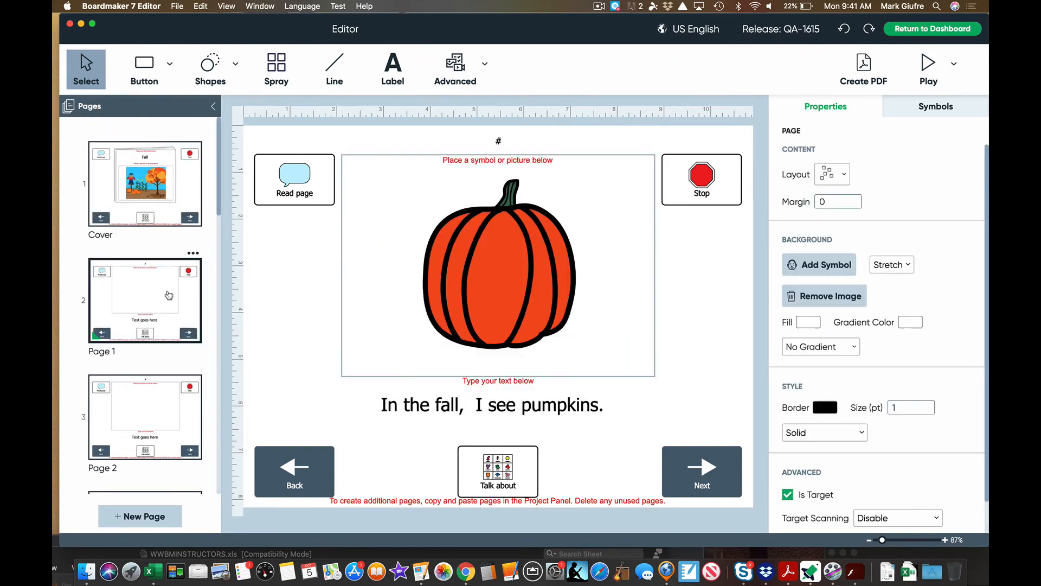
{"action": "left_click", "coordinate": [168, 393]}
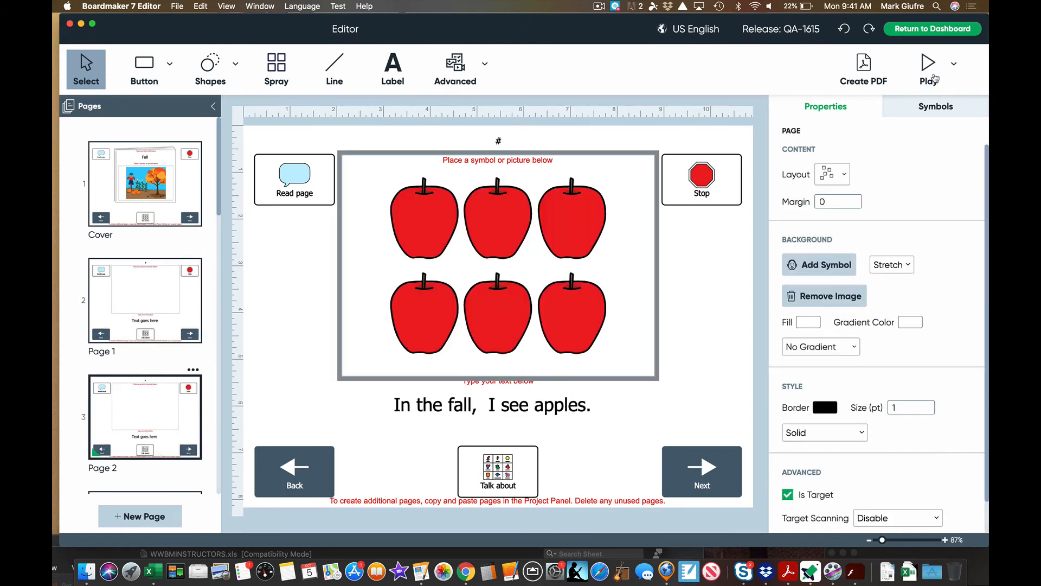
Play the book from the cover through Page 3, and return to editing
{"action": "left_click", "coordinate": [932, 77]}
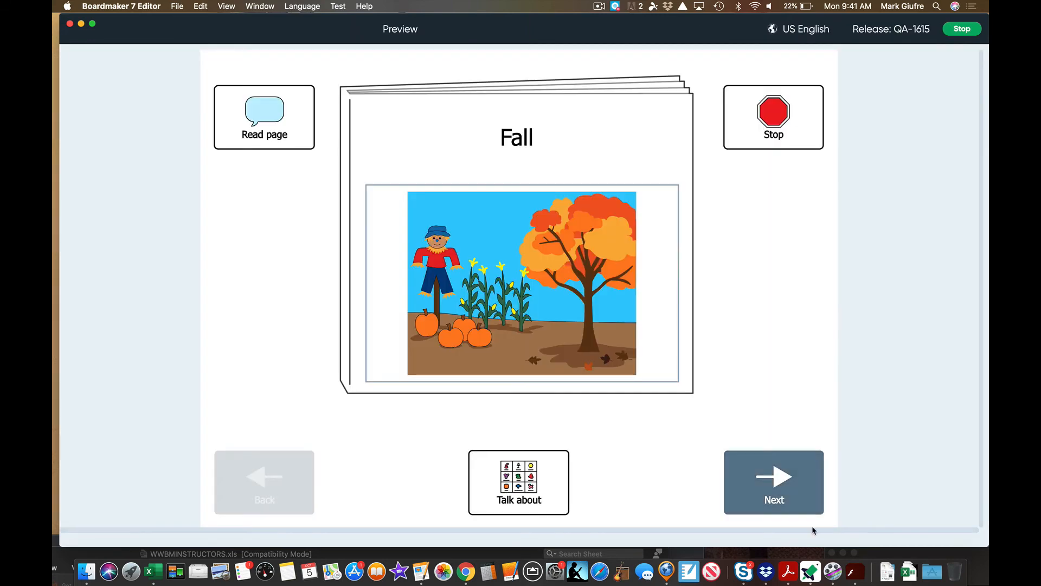
{"action": "left_click", "coordinate": [793, 500]}
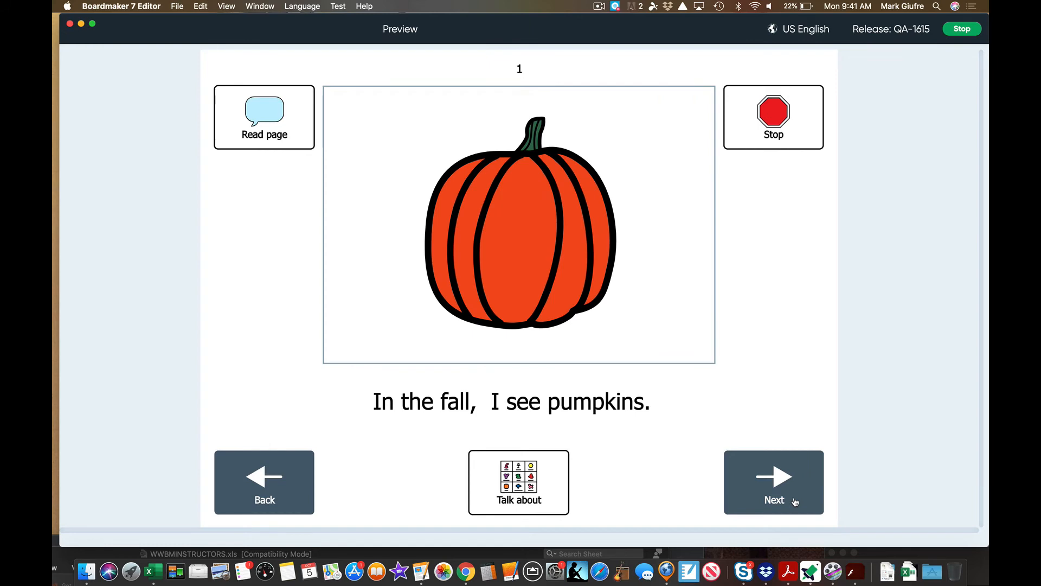
{"action": "left_click", "coordinate": [795, 501]}
{"action": "left_click", "coordinate": [795, 501]}
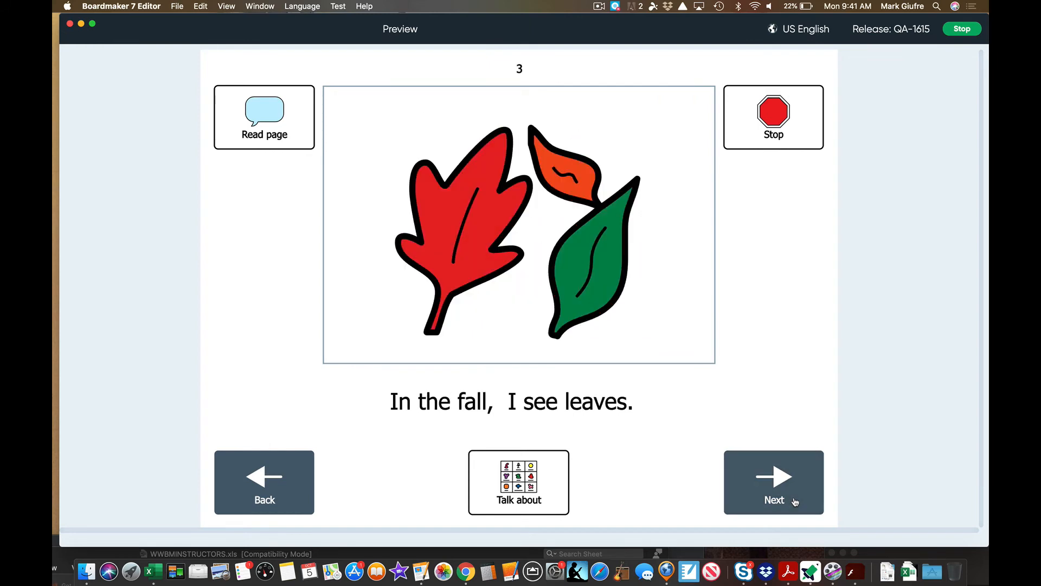
{"action": "left_click", "coordinate": [971, 32]}
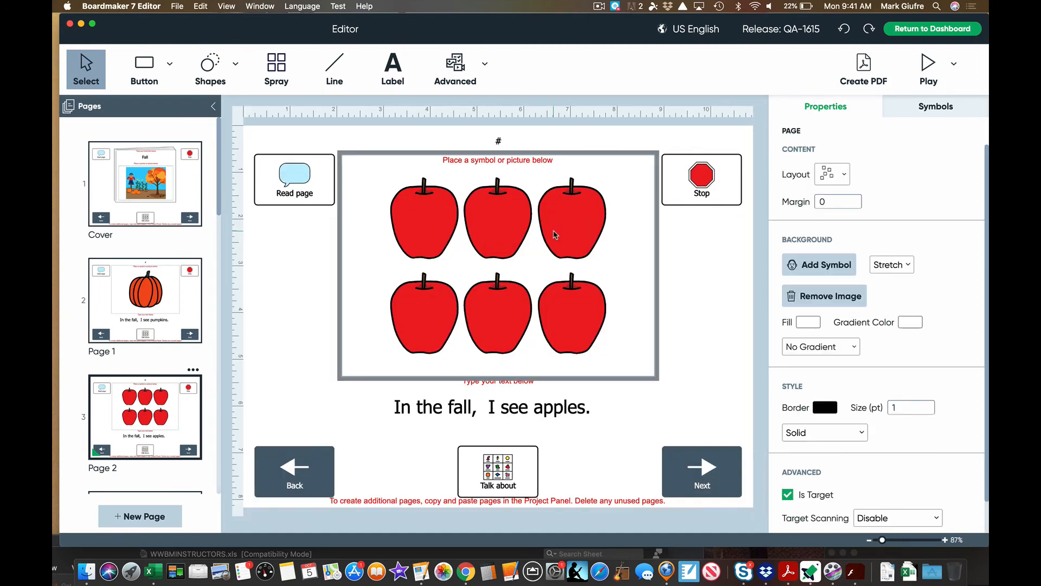
{"action": "scroll", "coordinate": [122, 350], "scroll_direction": "down", "scroll_amount": 10}
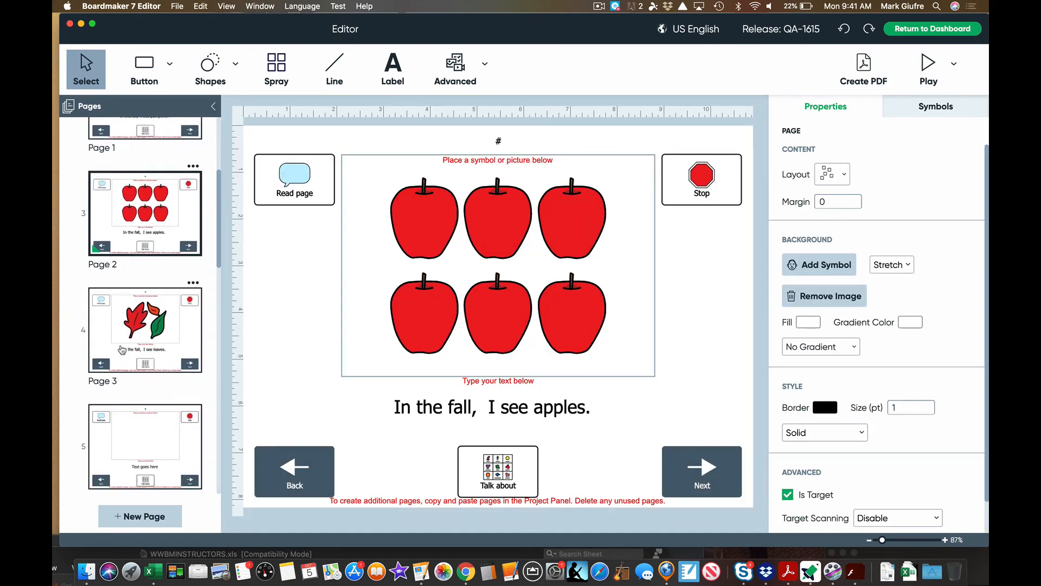
{"action": "scroll", "coordinate": [121, 350], "scroll_direction": "up", "scroll_amount": 10}
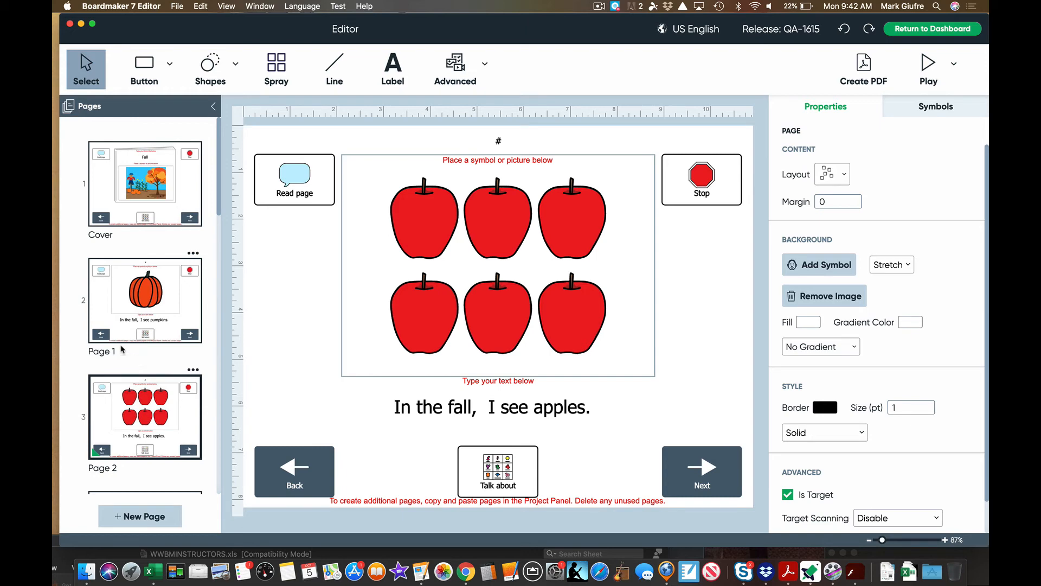
{"action": "scroll", "coordinate": [122, 350], "scroll_direction": "down", "scroll_amount": 3}
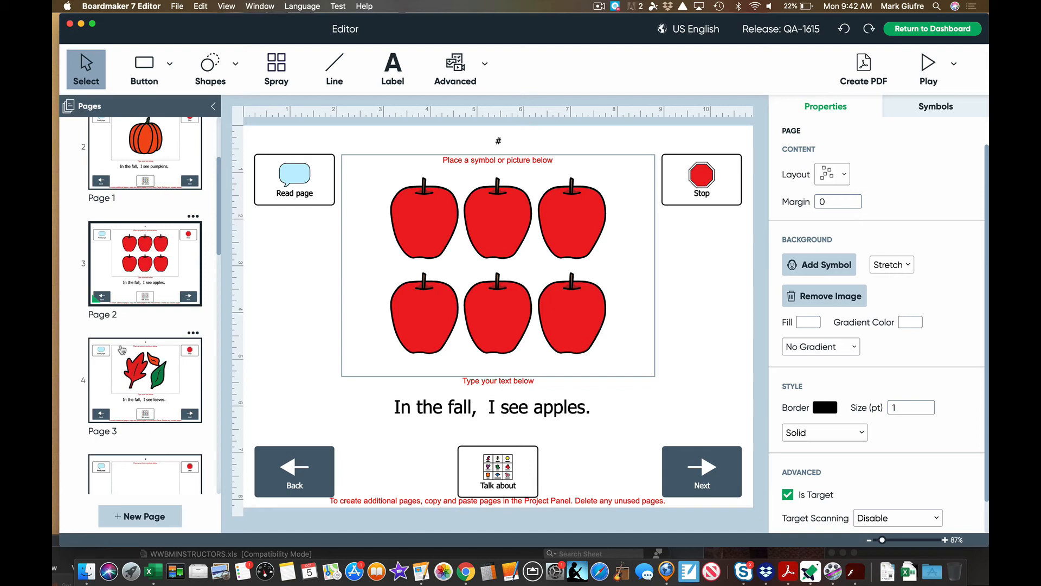
{"action": "scroll", "coordinate": [121, 349], "scroll_direction": "down", "scroll_amount": 3}
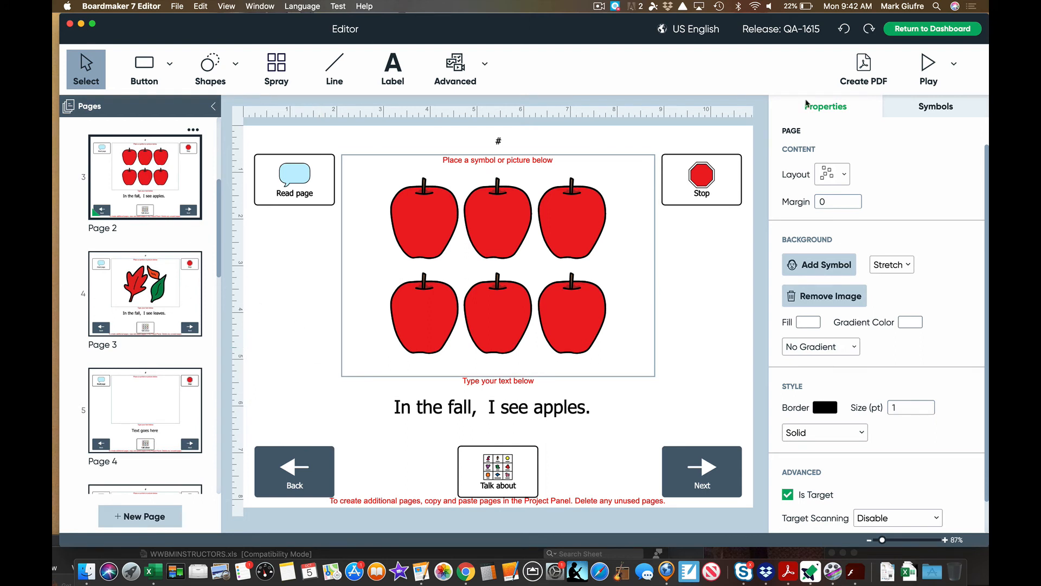
Add a new page from the interactive Multiple Choice template with three answer boxes, using the template's Page 1
{"action": "left_click", "coordinate": [146, 521]}
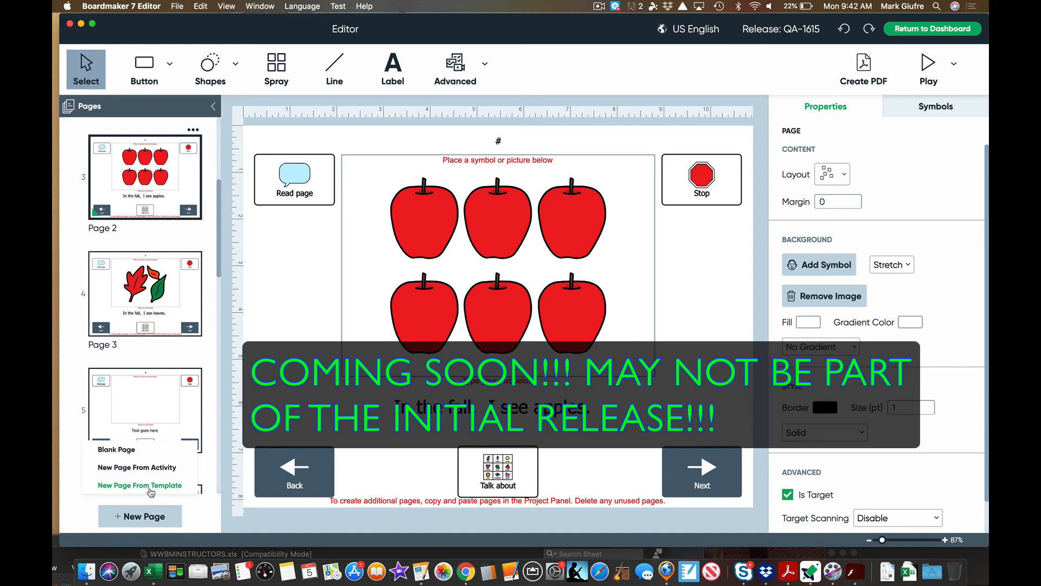
{"action": "left_click", "coordinate": [151, 491]}
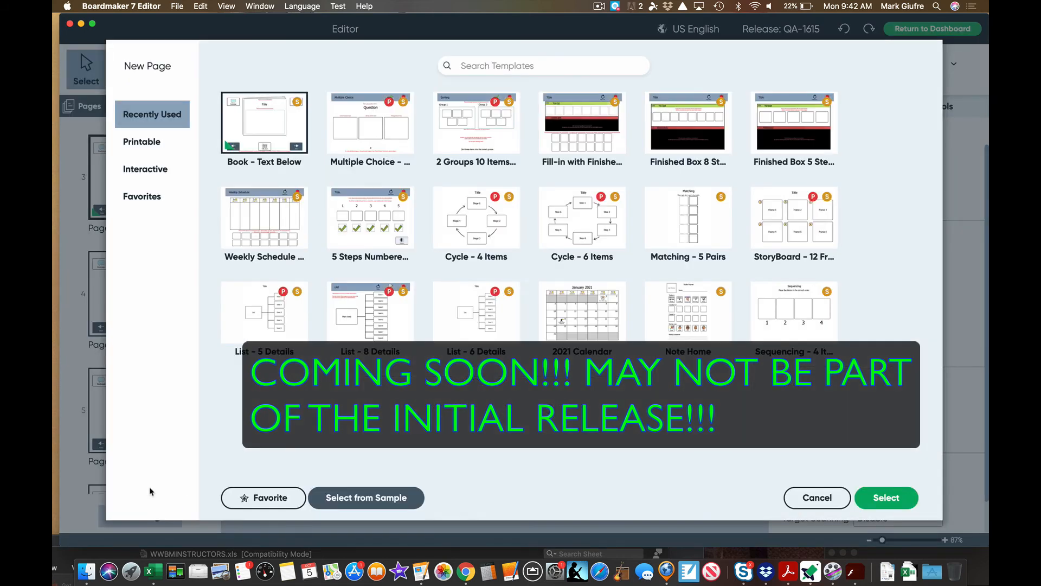
{"action": "left_click", "coordinate": [151, 174]}
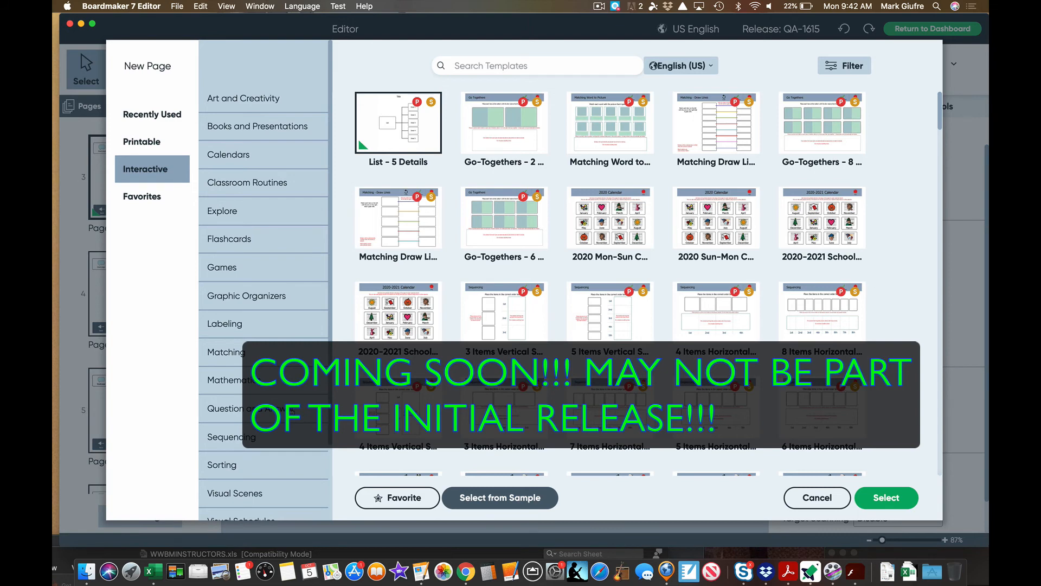
{"action": "left_click", "coordinate": [225, 407]}
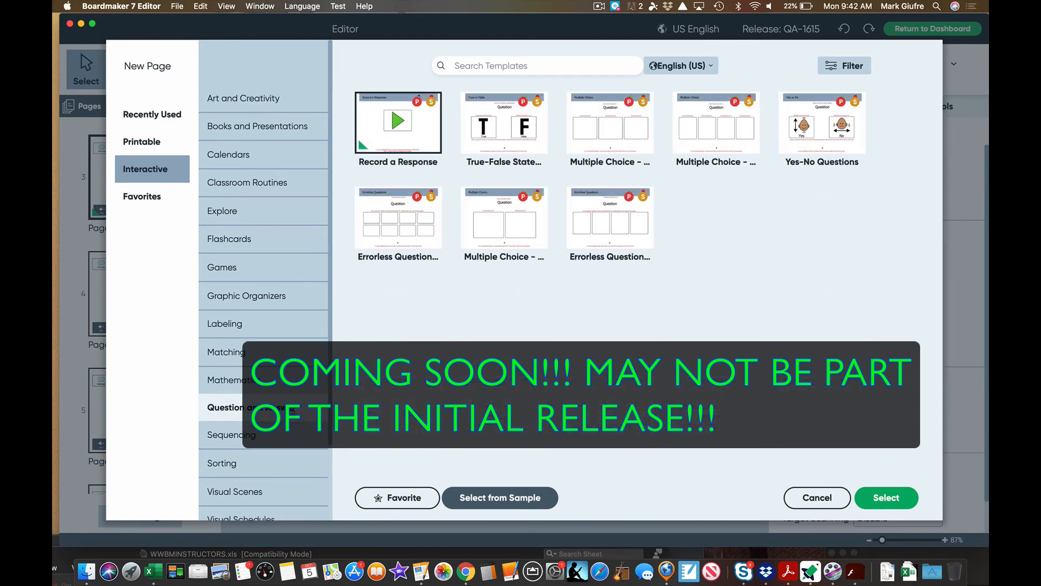
{"action": "left_click", "coordinate": [637, 123]}
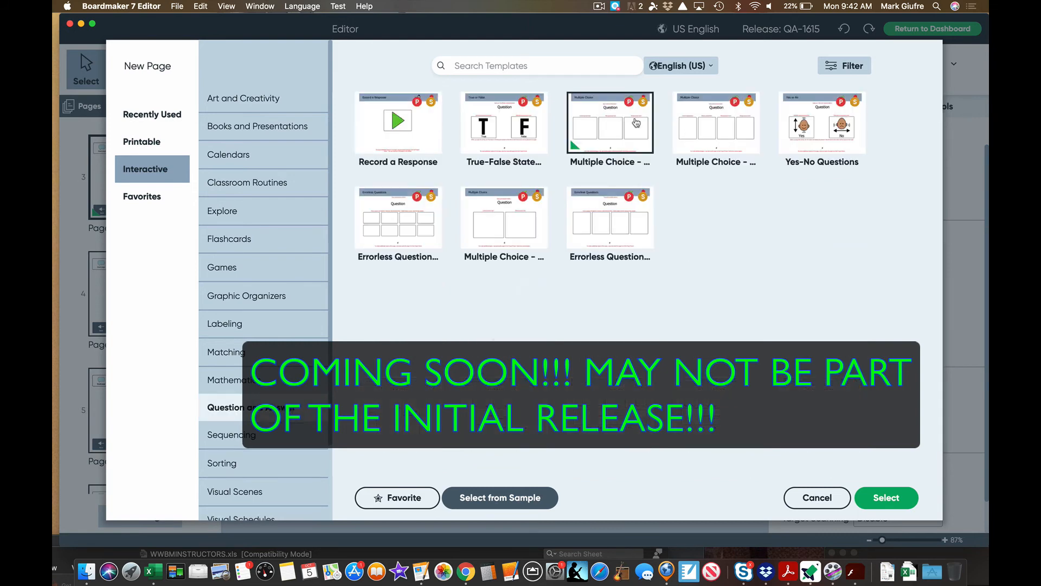
{"action": "left_click", "coordinate": [884, 499]}
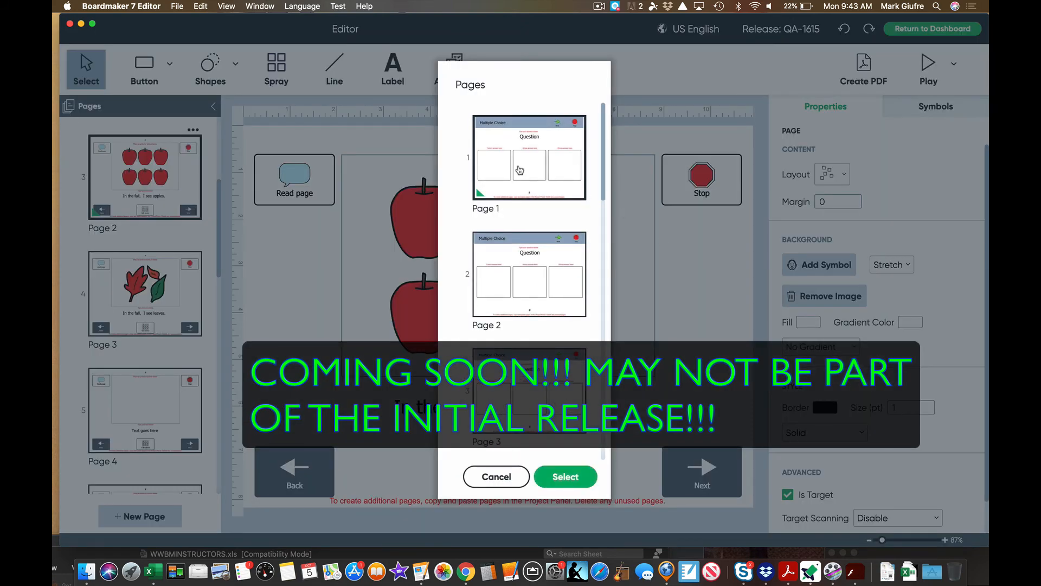
{"action": "scroll", "coordinate": [511, 282], "scroll_direction": "down", "scroll_amount": 5}
{"action": "scroll", "coordinate": [511, 286], "scroll_direction": "up", "scroll_amount": 5}
{"action": "left_click", "coordinate": [586, 475]}
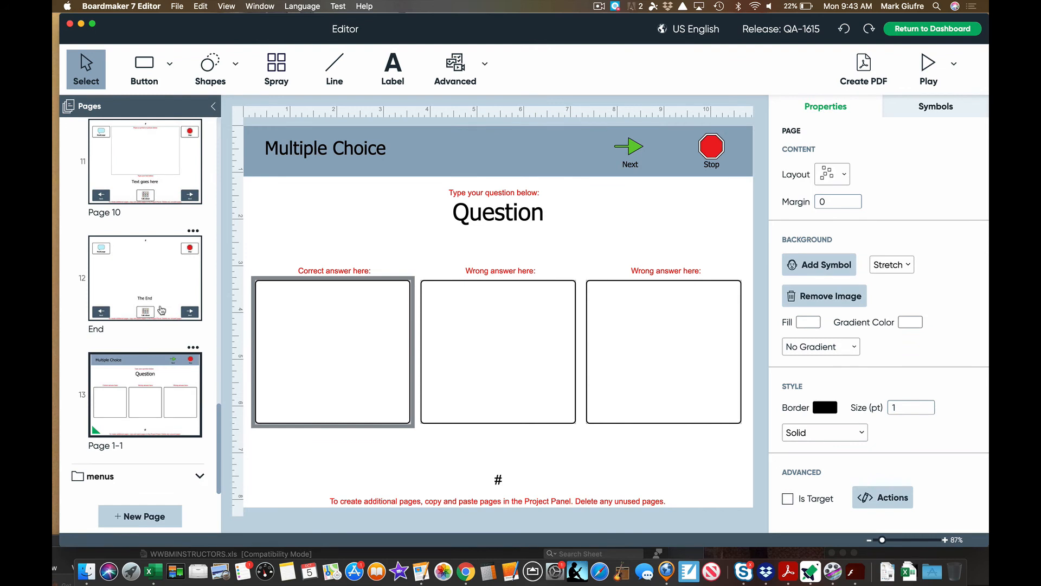
Move the new multiple choice page from the end of the book to directly after Page 3
{"action": "scroll", "coordinate": [123, 268], "scroll_direction": "up", "scroll_amount": 15}
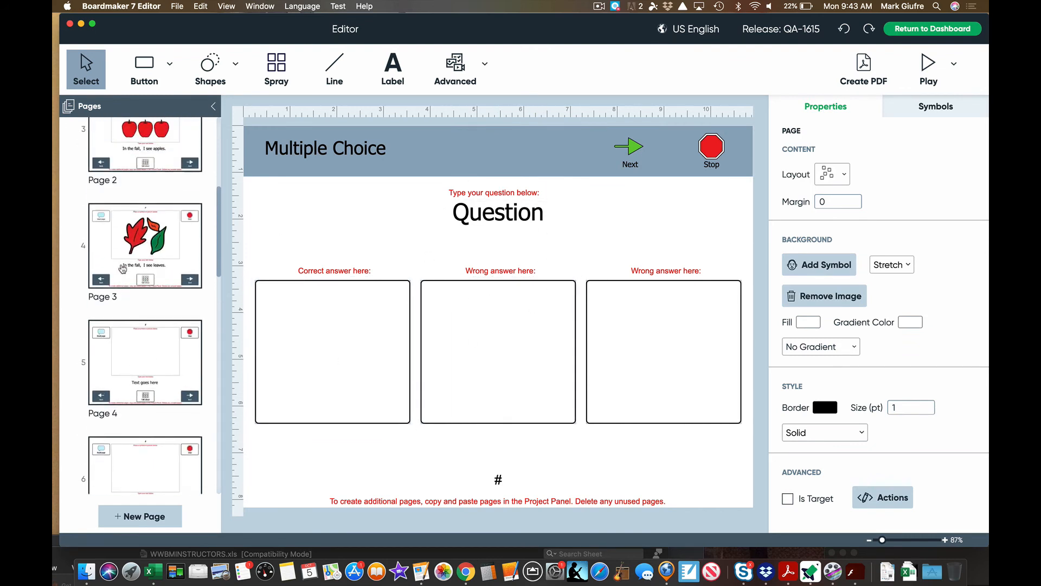
{"action": "scroll", "coordinate": [123, 268], "scroll_direction": "down", "scroll_amount": 15}
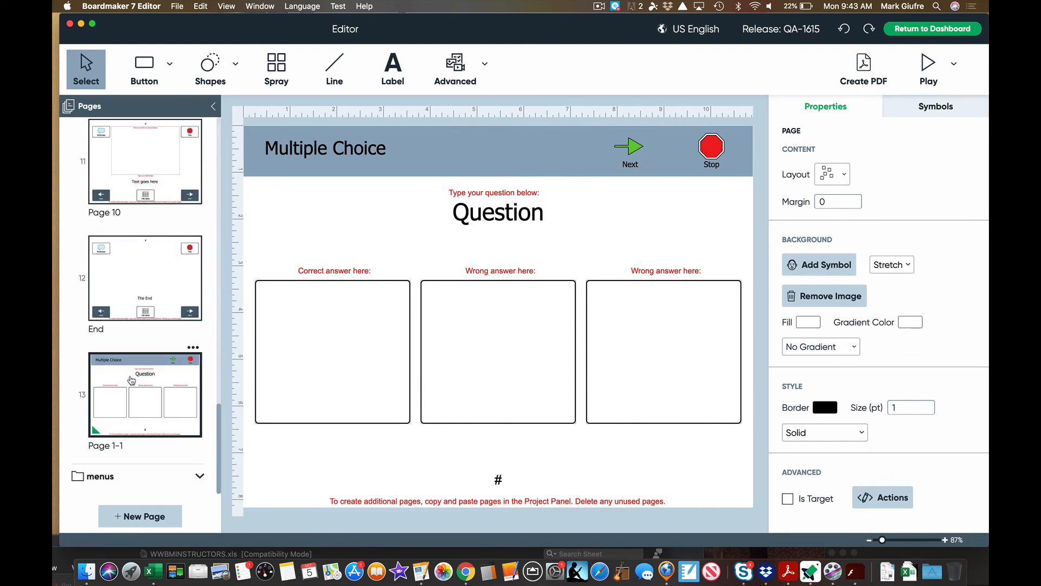
{"action": "left_click_drag", "start_coordinate": [131, 380], "coordinate": [161, 361]}
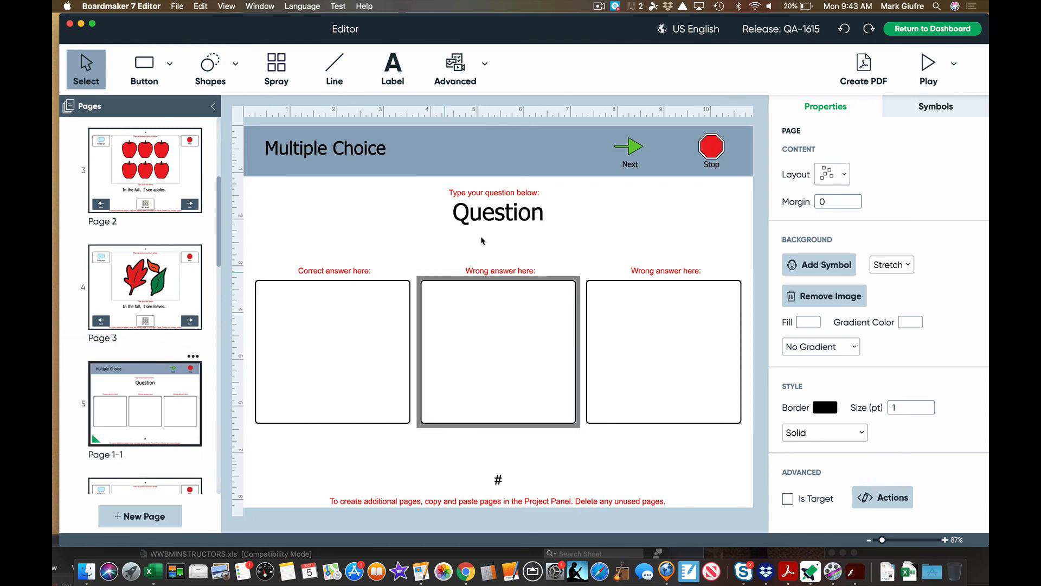
Replace the placeholder question on the multiple choice page with "What do you see in fall?"
{"action": "left_click", "coordinate": [512, 216]}
{"action": "double_click", "coordinate": [531, 217]}
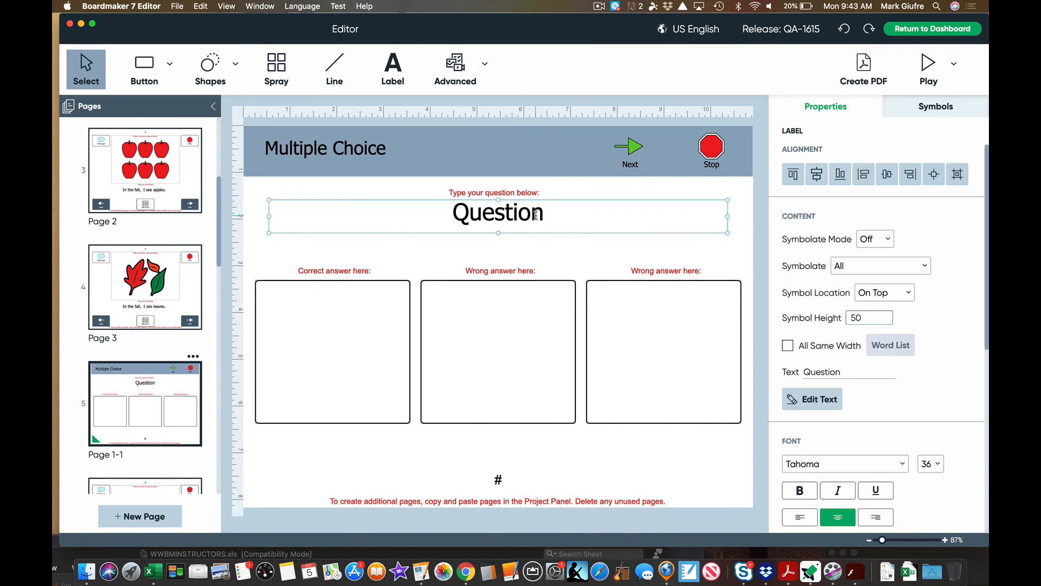
{"action": "type", "text": "What do y"}
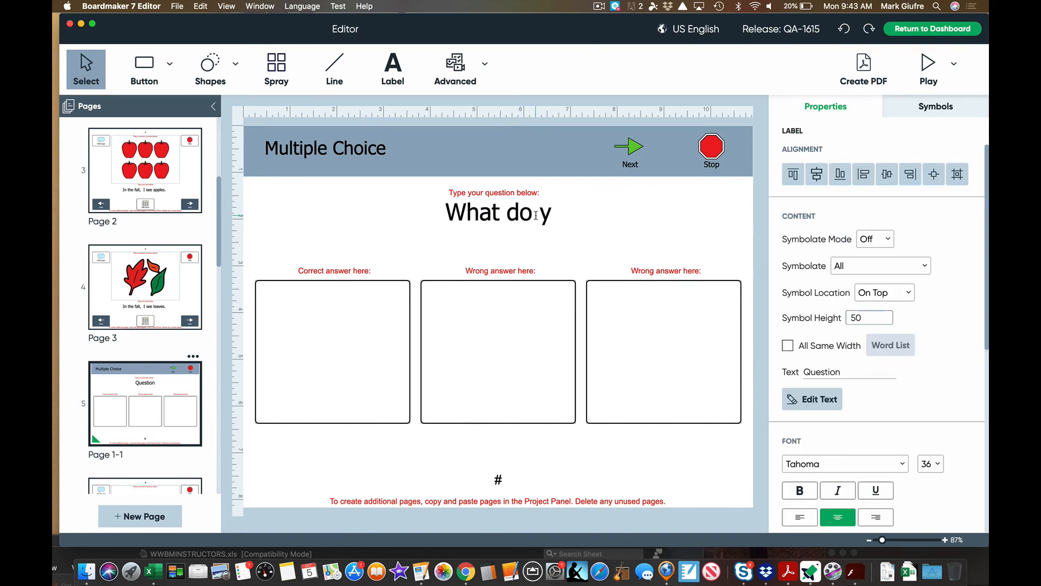
{"action": "type", "text": "ou see in fall?"}
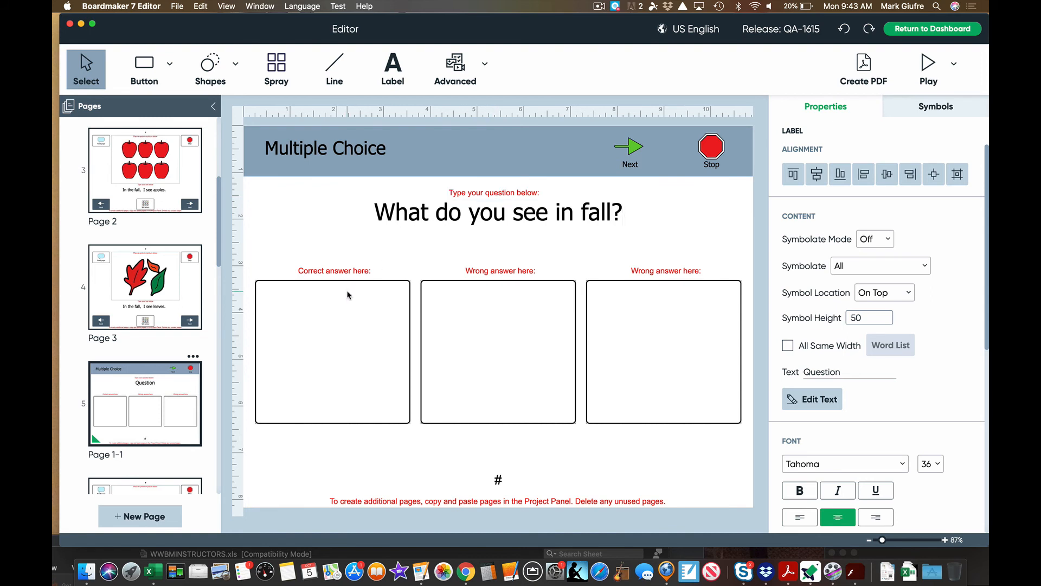
Fill the correct answer box with the text "Leaves" and the multicoloured "leaves" symbol
{"action": "left_click", "coordinate": [327, 328]}
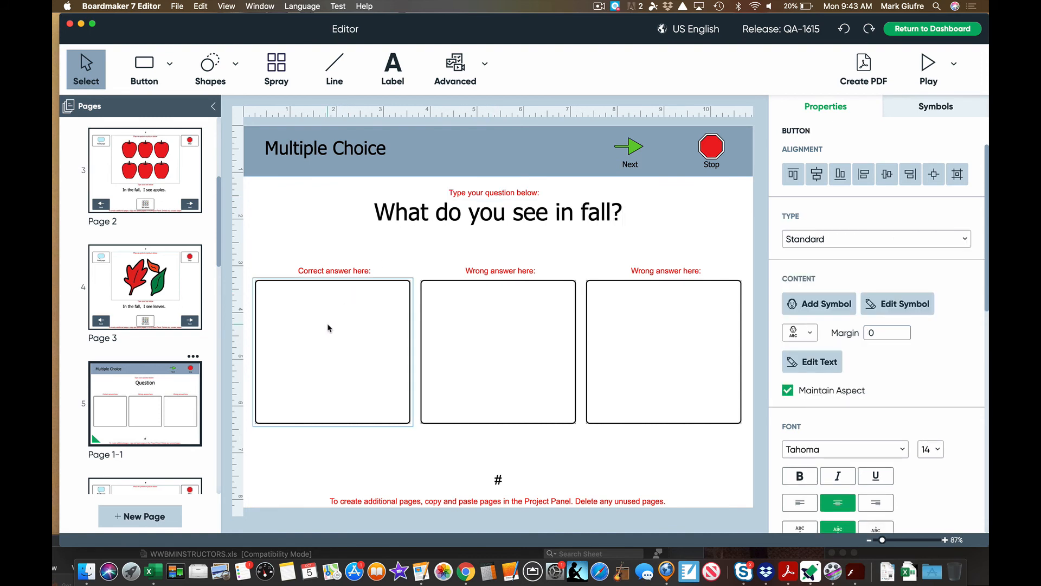
{"action": "double_click", "coordinate": [328, 327]}
{"action": "type", "text": "Leaves"}
{"action": "key", "text": "Return"}
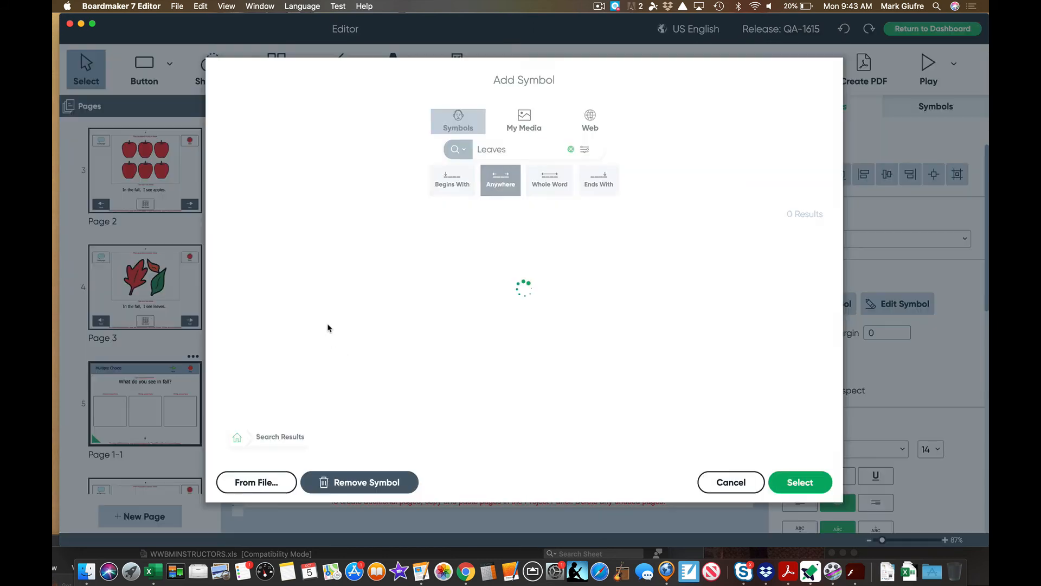
{"action": "left_click", "coordinate": [317, 262]}
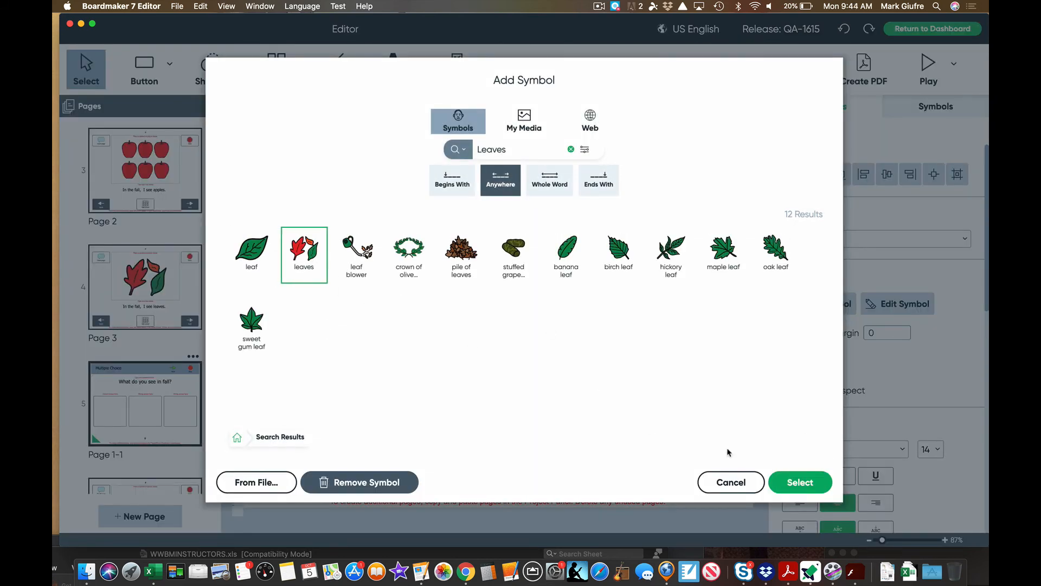
{"action": "left_click", "coordinate": [795, 481]}
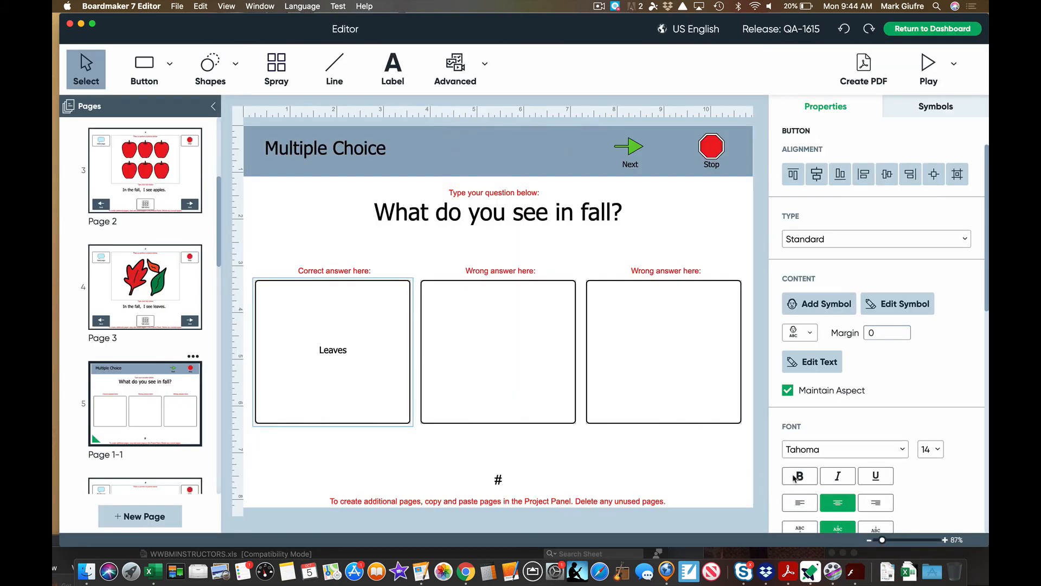
Label the middle wrong answer box "Snowman"
{"action": "double_click", "coordinate": [511, 335]}
{"action": "type", "text": "Snowman"}
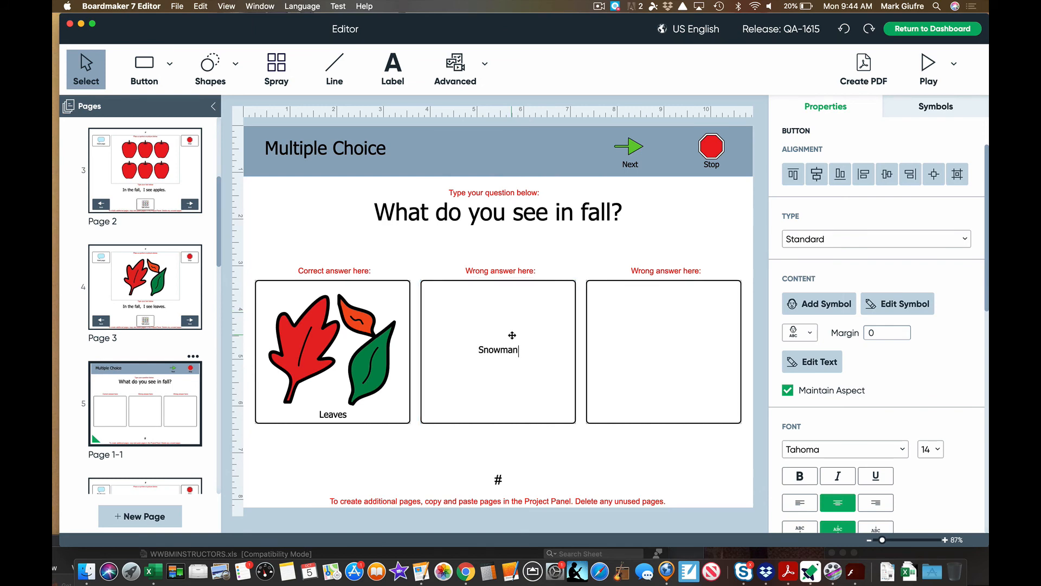